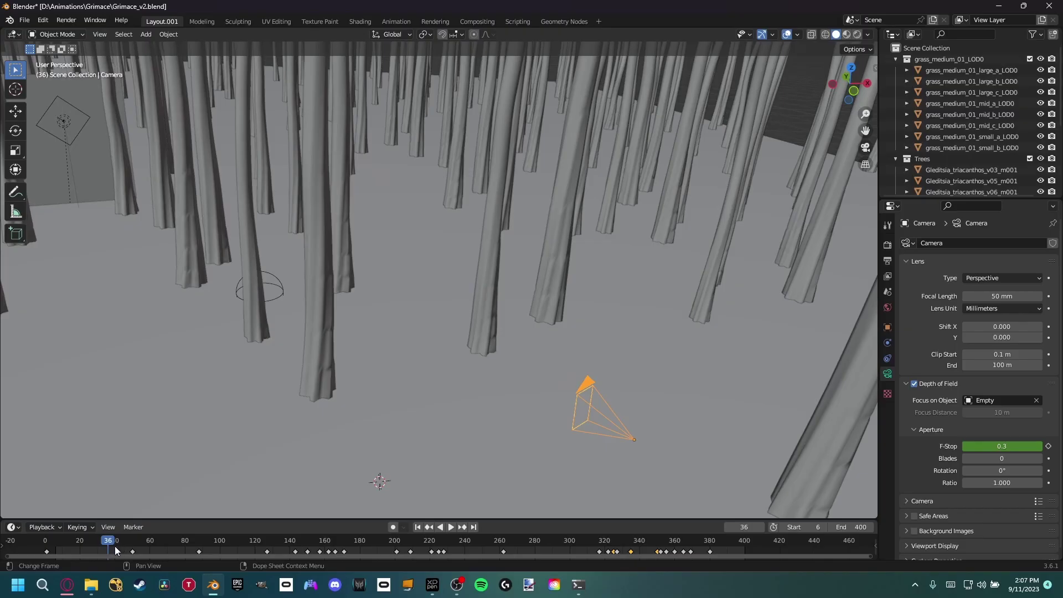
Play and scrub through the finished forest animation to examine how the camera and its focus empty move between the trees
key("space")
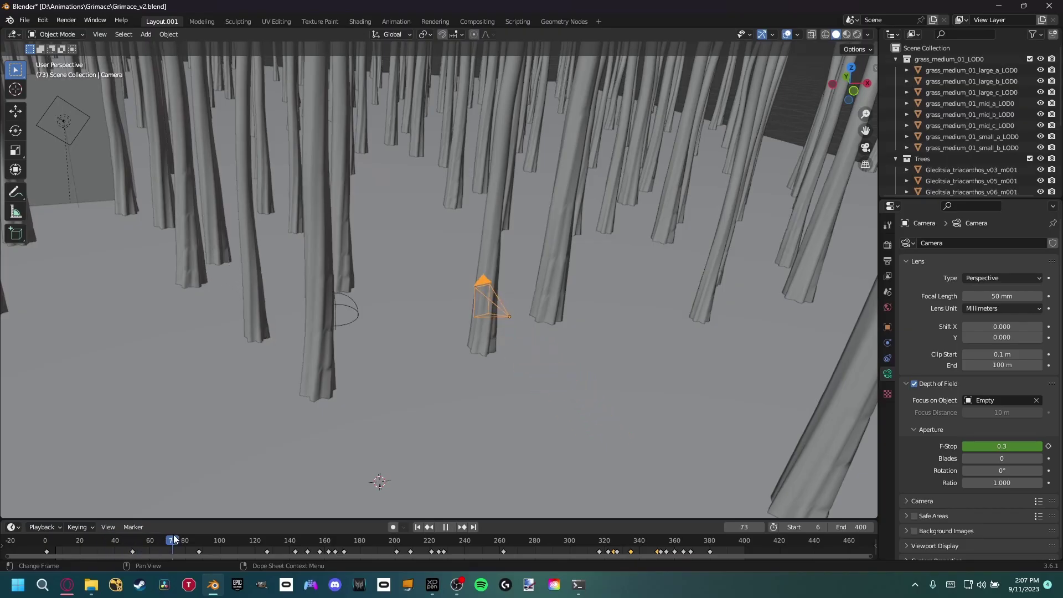
key("space")
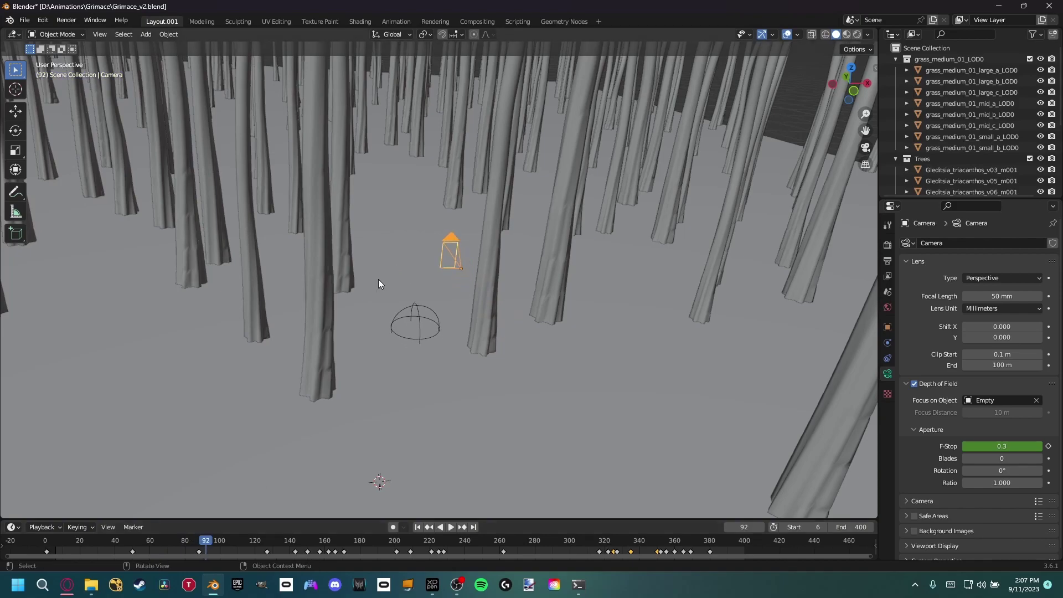
key("KP_0")
left_click_drag(206, 539, 275, 551)
middle_click_drag(343, 454, 411, 195)
left_click_drag(288, 548, 195, 545)
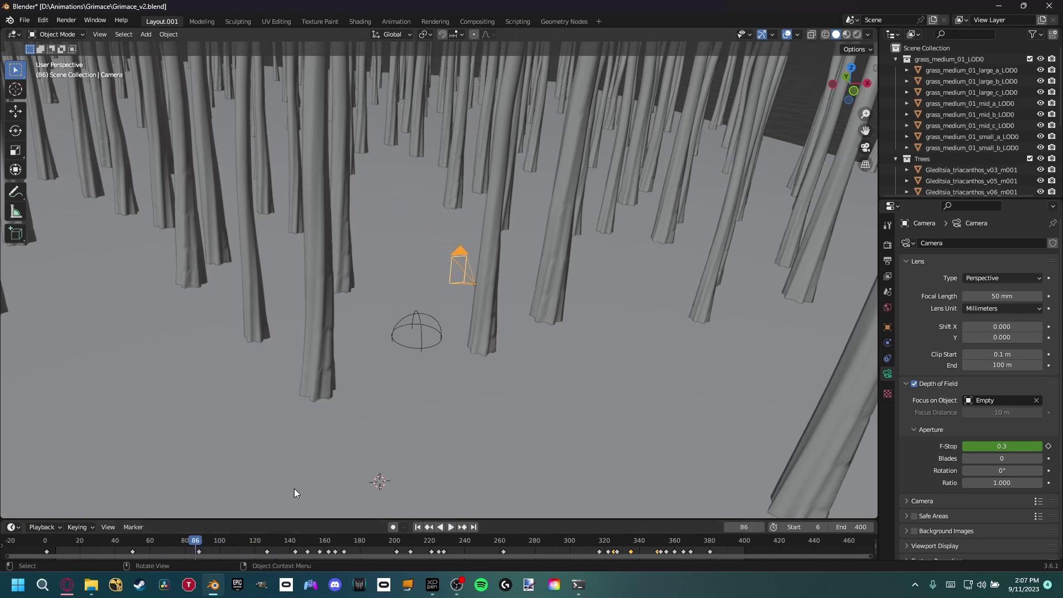
left_click(419, 314)
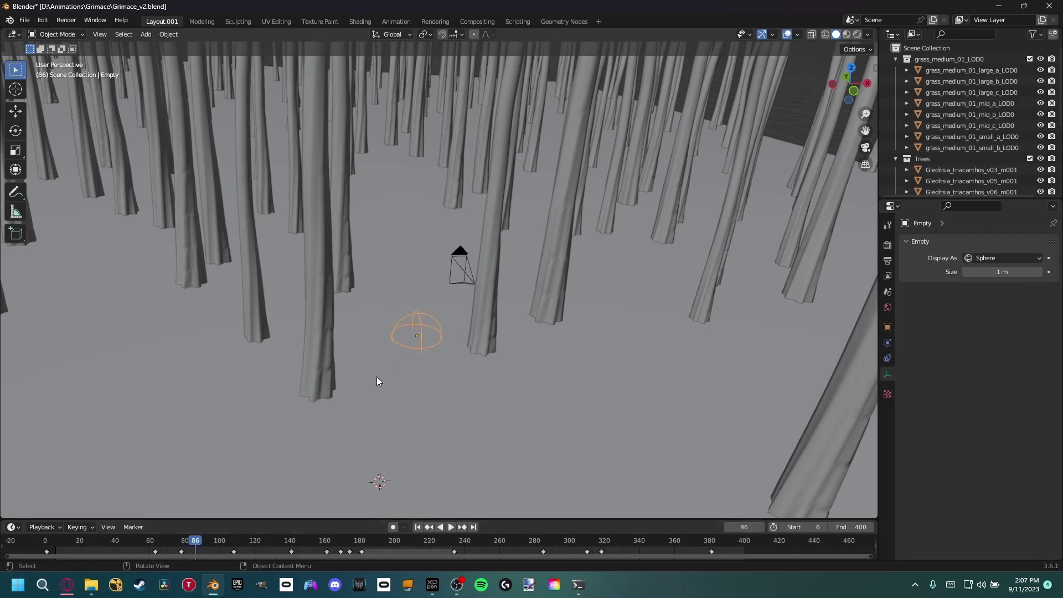
left_click_drag(293, 542, 326, 543)
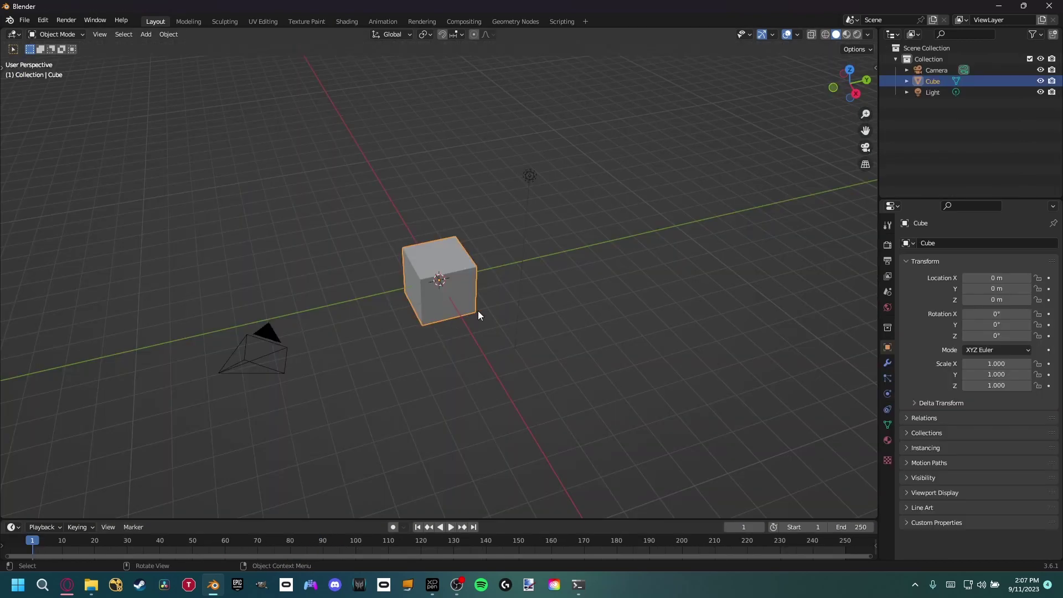
Delete the default cube and the light from the new scene
middle_click_drag(478, 315, 445, 289)
key("Delete")
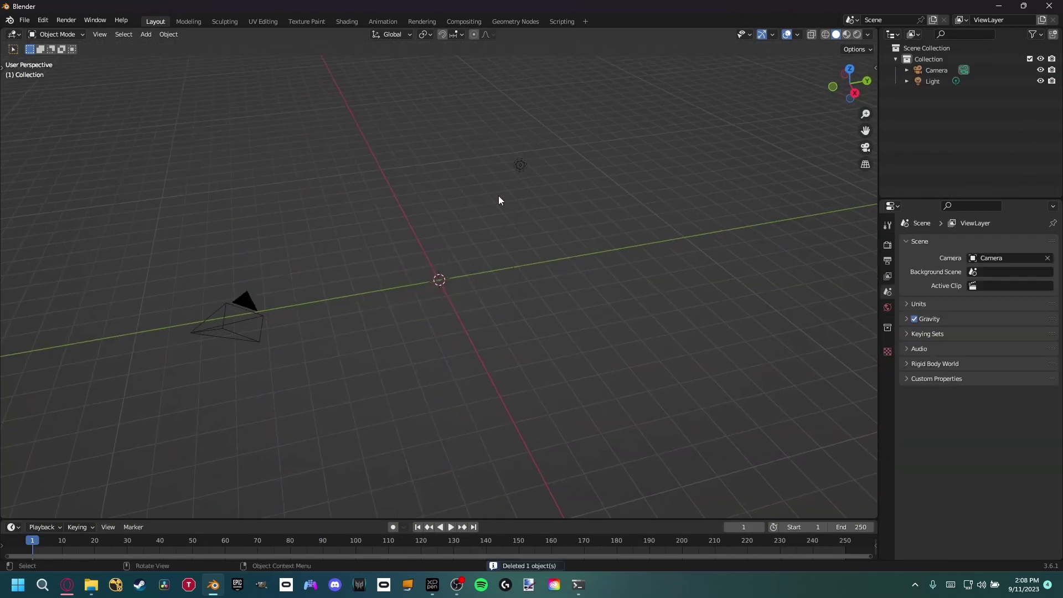
left_click(520, 165)
key("Delete")
Add a plane mesh and scale it up to about 23.56 as the ground
key("shift+a")
mouse_move(433, 247)
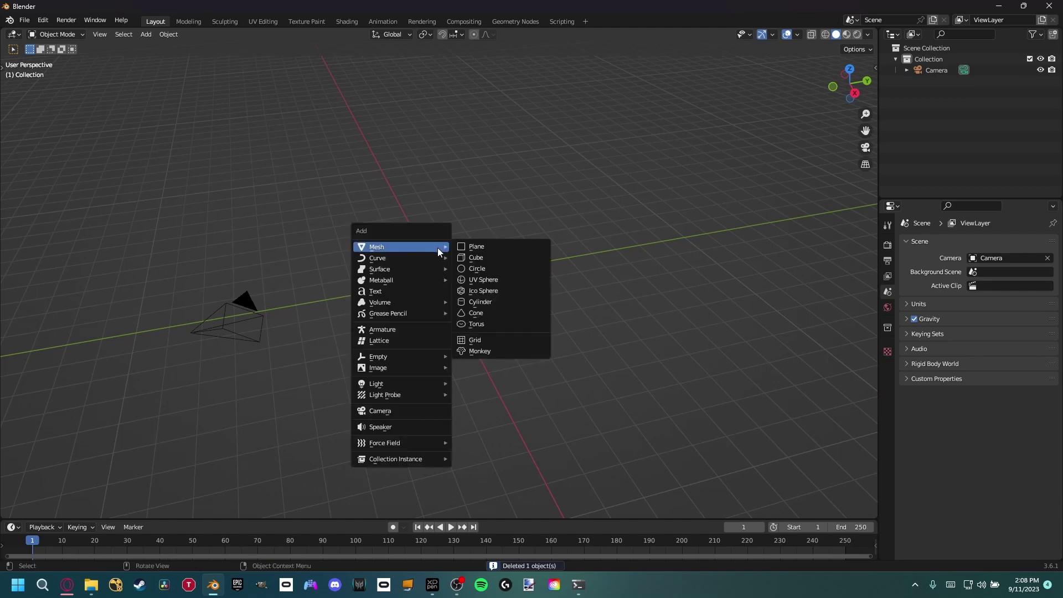
left_click(486, 245)
key("s")
left_click(752, 436)
scroll(498, 310, "down", 5)
Add a cylinder mesh at the centre of the ground plane
key("shift+a")
mouse_move(462, 290)
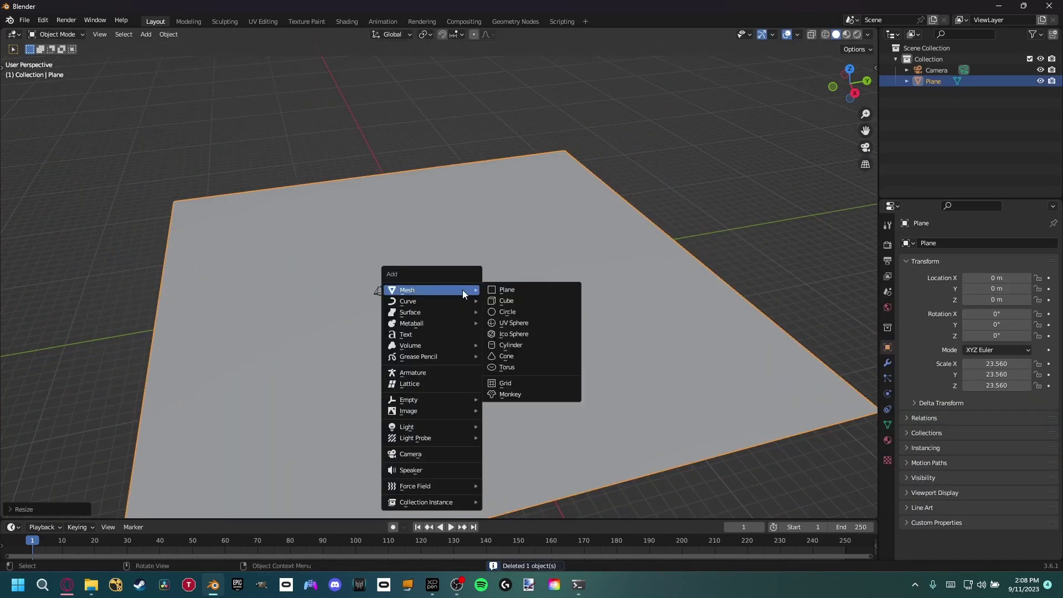
left_click(510, 345)
scroll(465, 313, "up", 5)
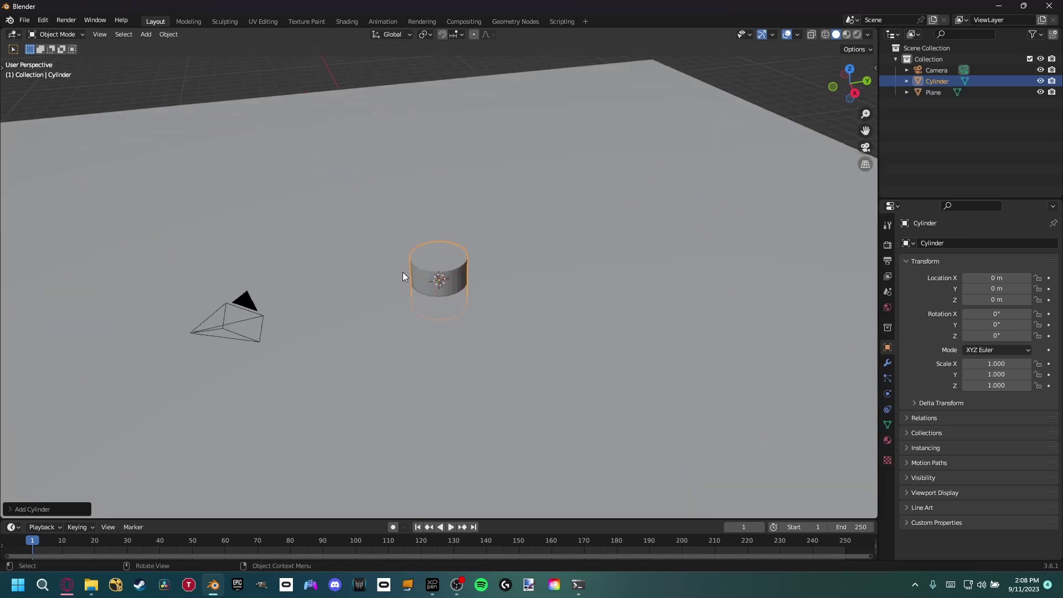
middle_click_drag(400, 269, 395, 246)
Move the cylinder's geometry up 1 m along Z in Edit Mode so its base rests at the origin
key("Tab")
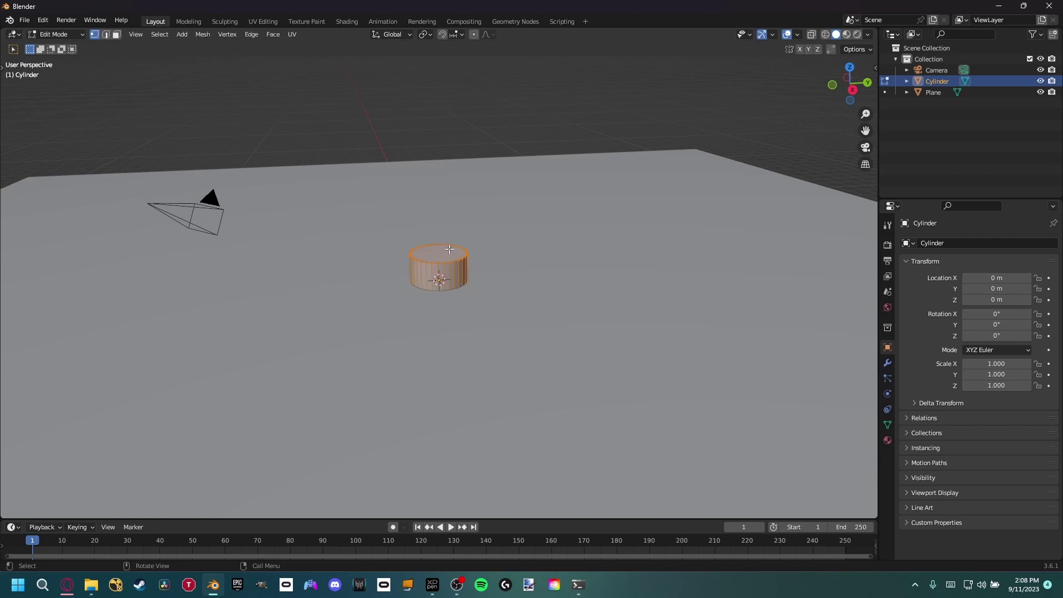
key("g")
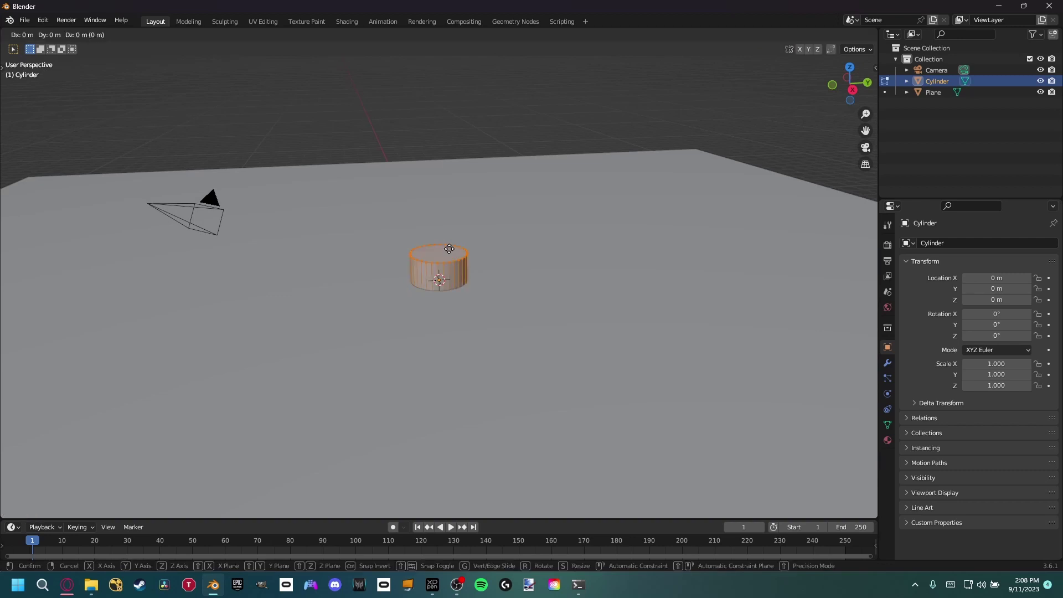
key("z")
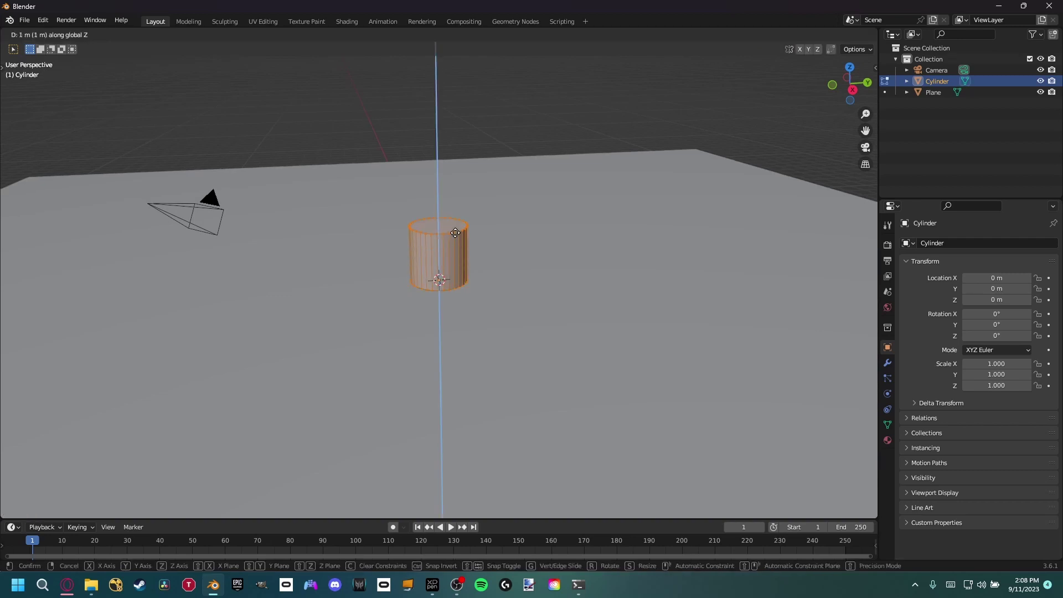
key("Escape")
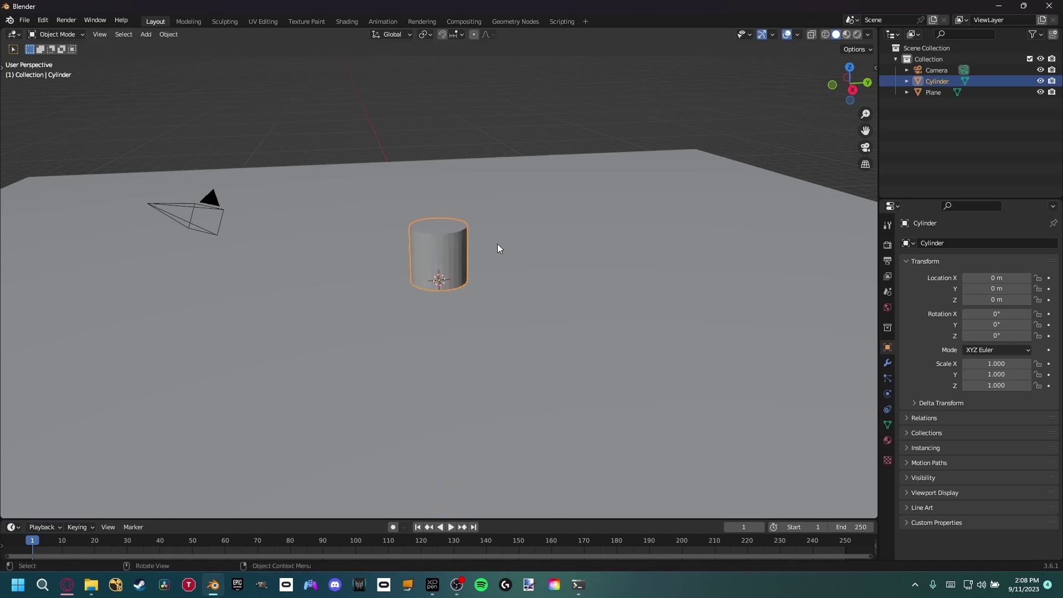
key("KP_1")
scroll(432, 291, "up", 6)
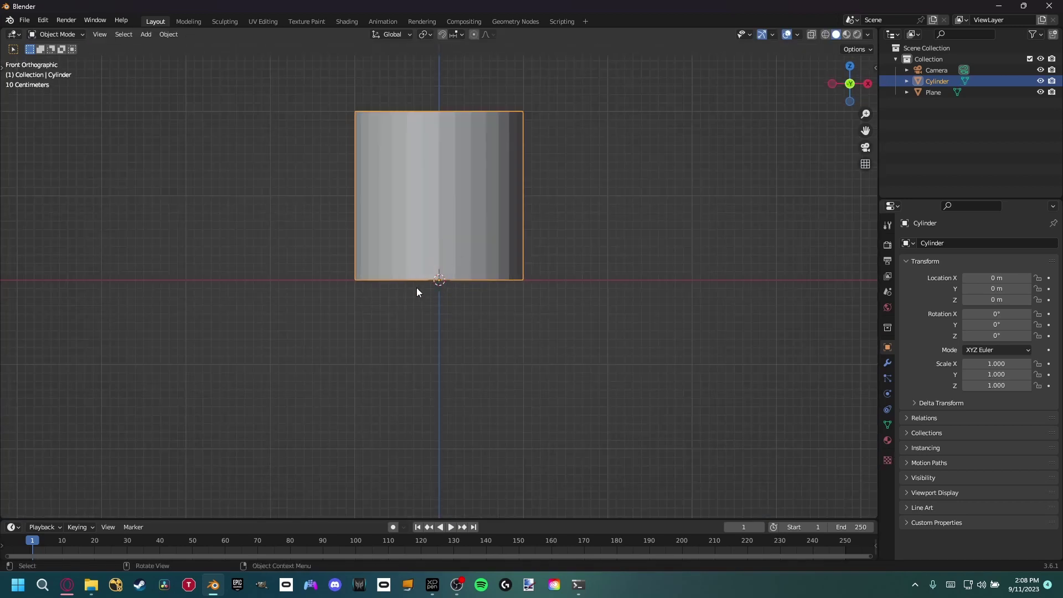
Scale the cylinder to about 8.17 along Z and about 0.23 in X and Y to form a tall thin trunk
middle_click_drag(480, 187, 400, 254)
scroll(443, 225, "down", 8)
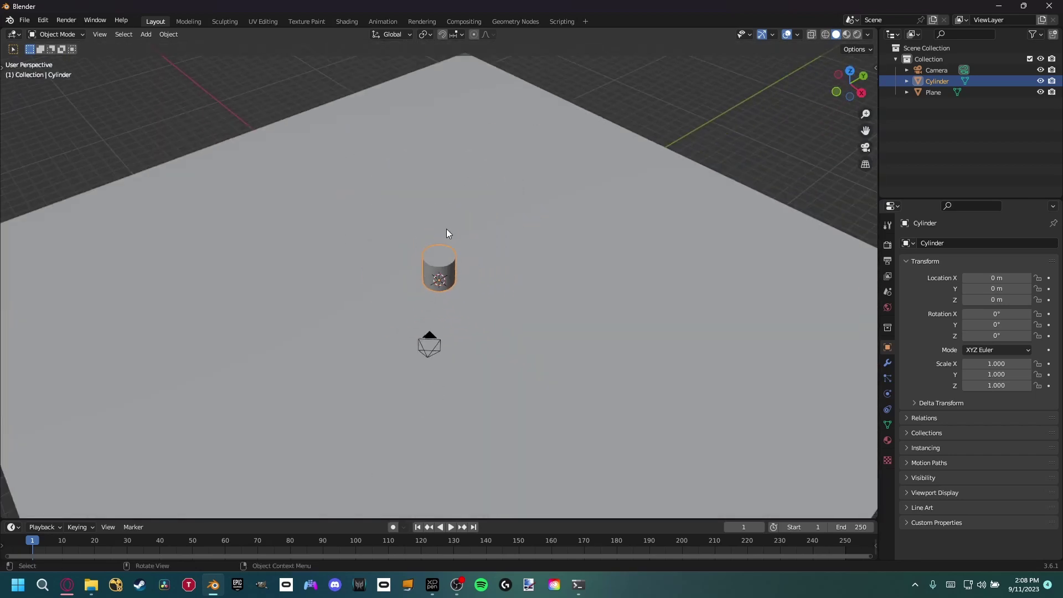
key("s")
key("z")
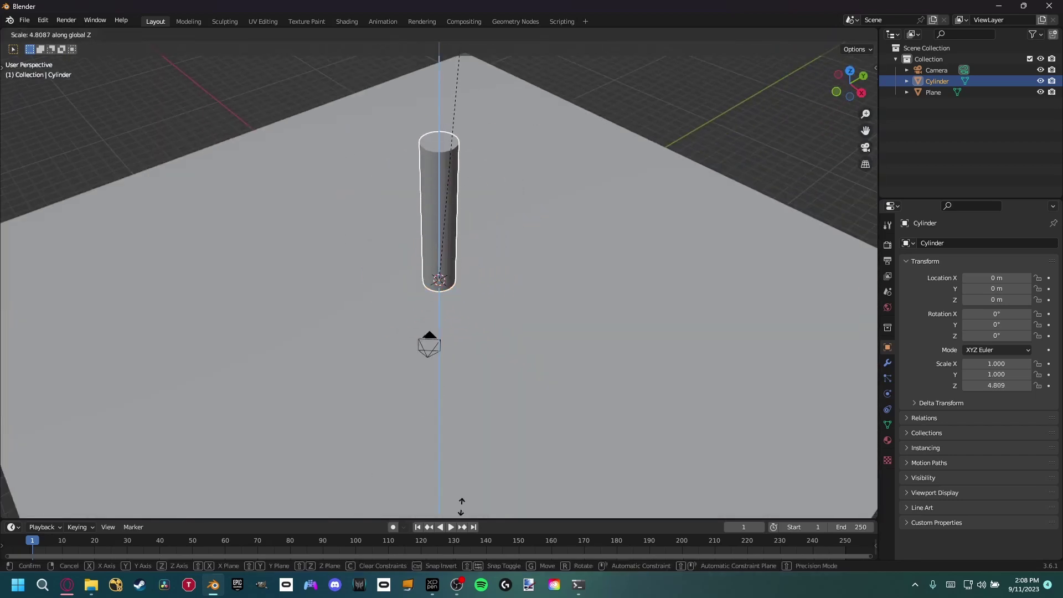
left_click(473, 270)
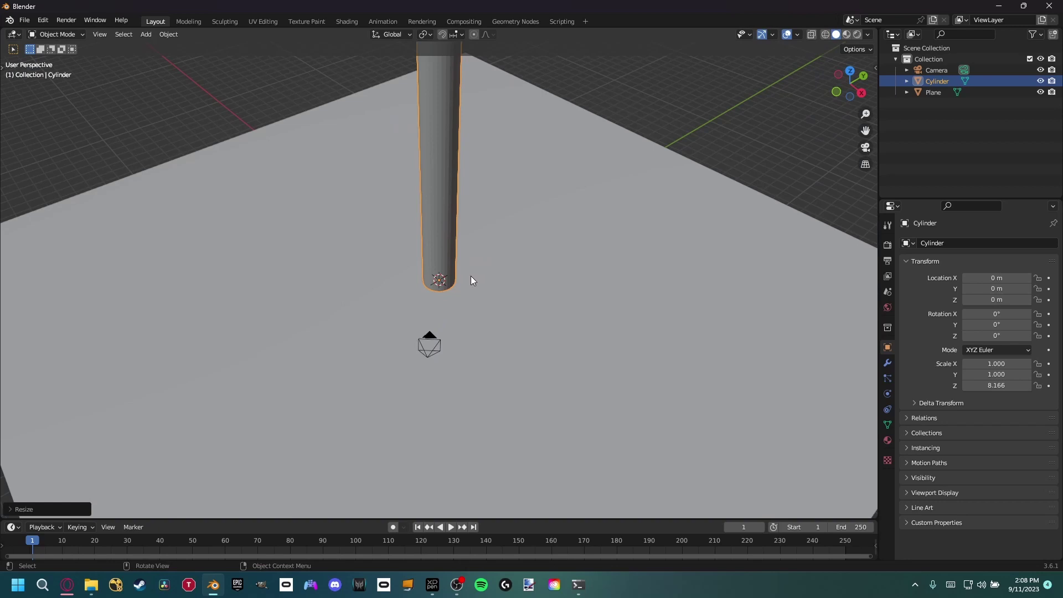
key("s")
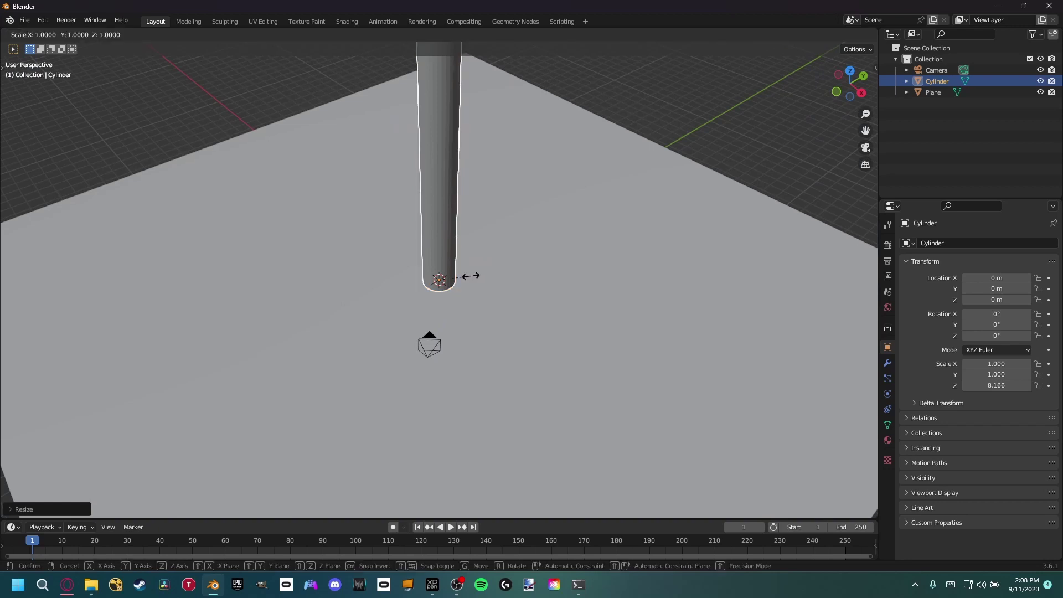
key("shift+z")
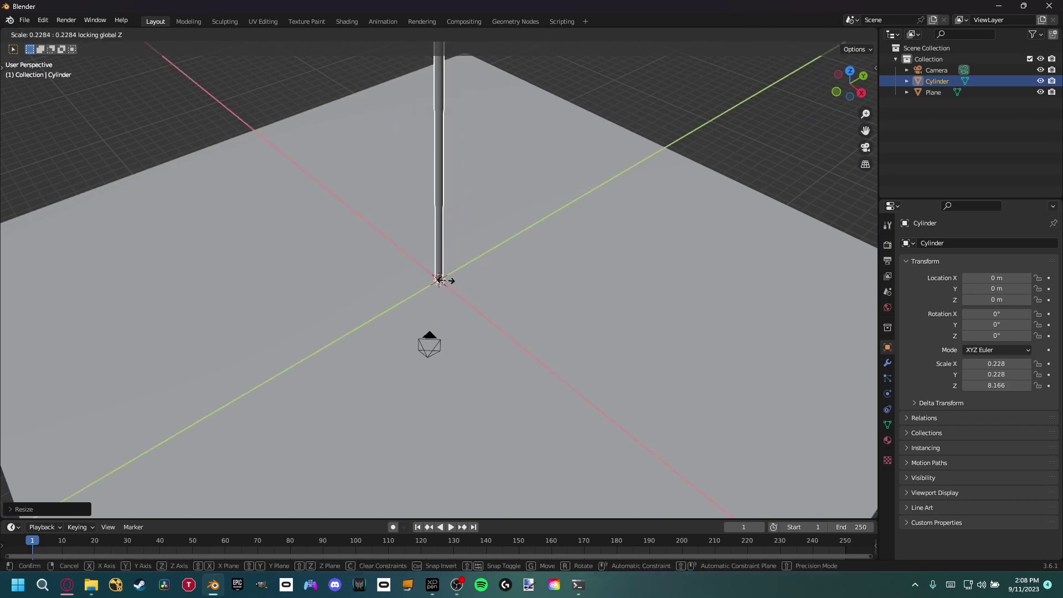
left_click(446, 280)
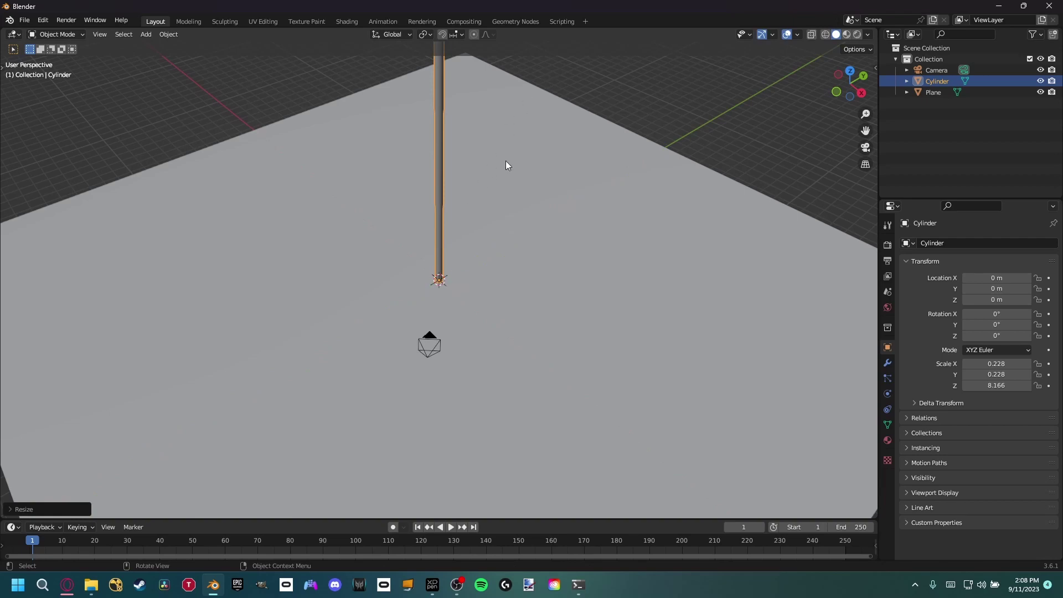
Add a particle system to the ground plane and set its type to Hair
left_click(576, 281)
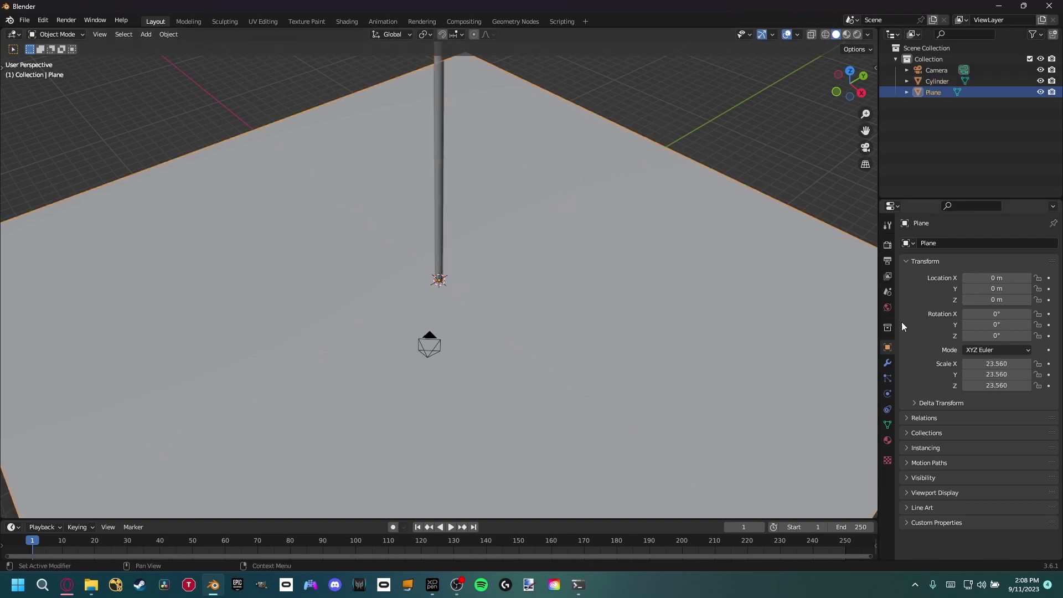
left_click(887, 378)
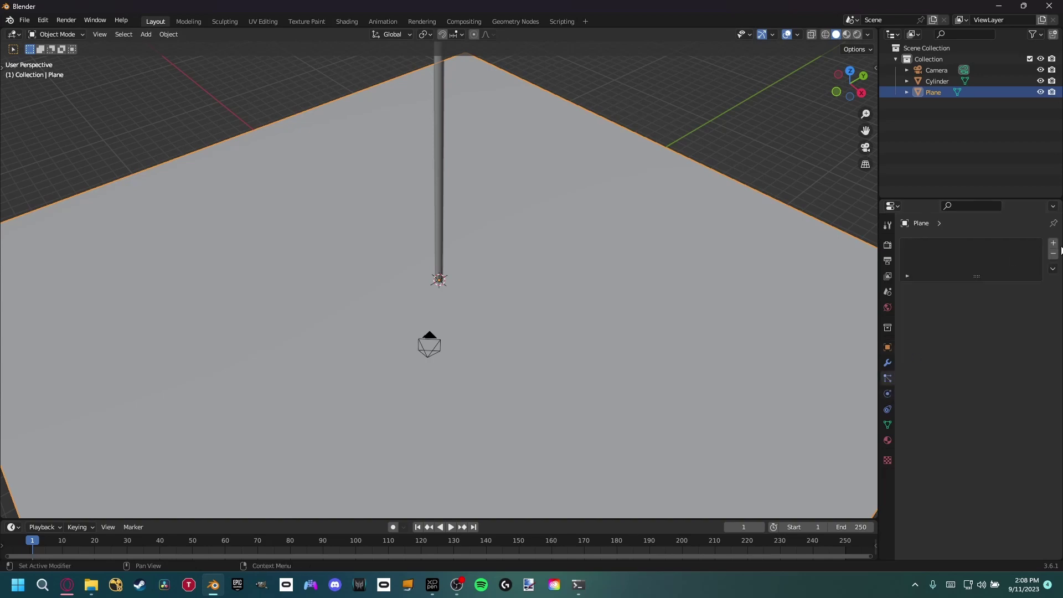
left_click(1053, 243)
left_click(1009, 305)
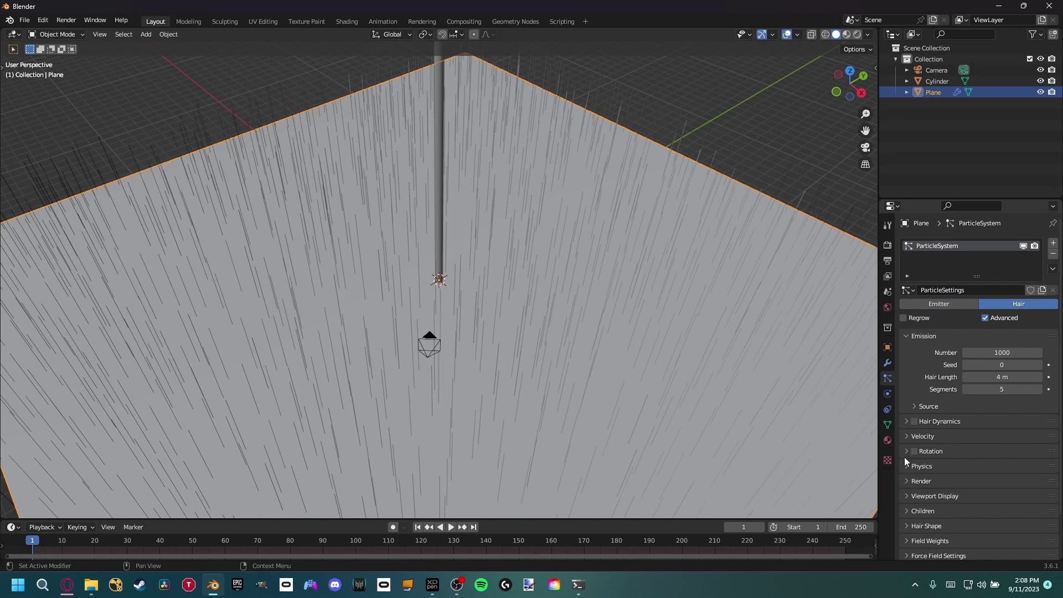
Set the particles to render as Object with the cylinder as the instance object
left_click(919, 481)
scroll(988, 375, "down", 6)
left_click(999, 310)
left_click(983, 346)
left_click(1037, 391)
left_click(440, 152)
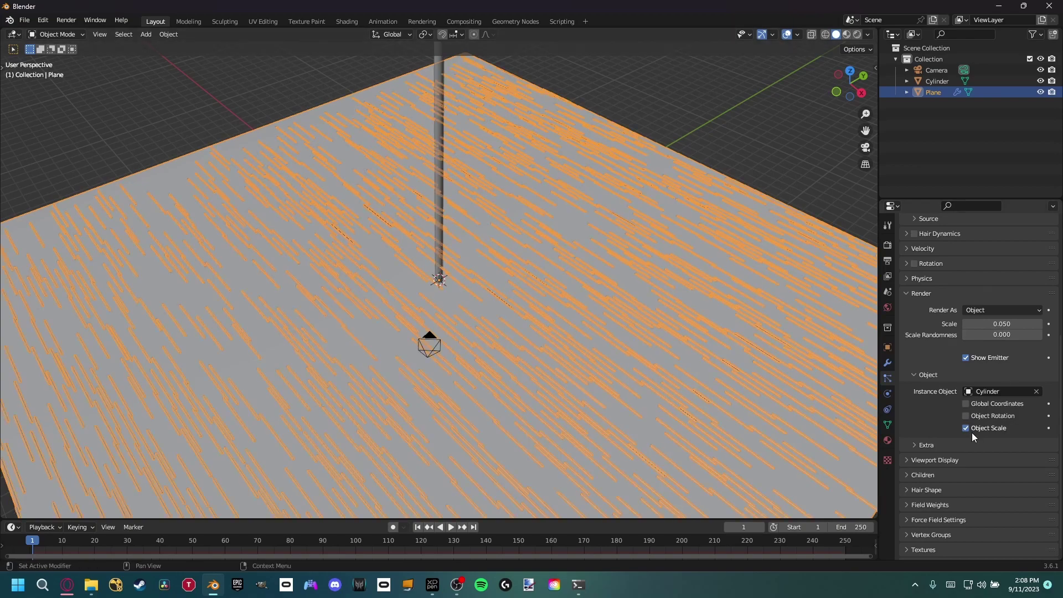
Move the original cylinder off the ground plane into the empty space beside it
left_click(439, 89)
scroll(454, 144, "down", 8)
scroll(454, 149, "down", 1)
key("g")
left_click(344, 312)
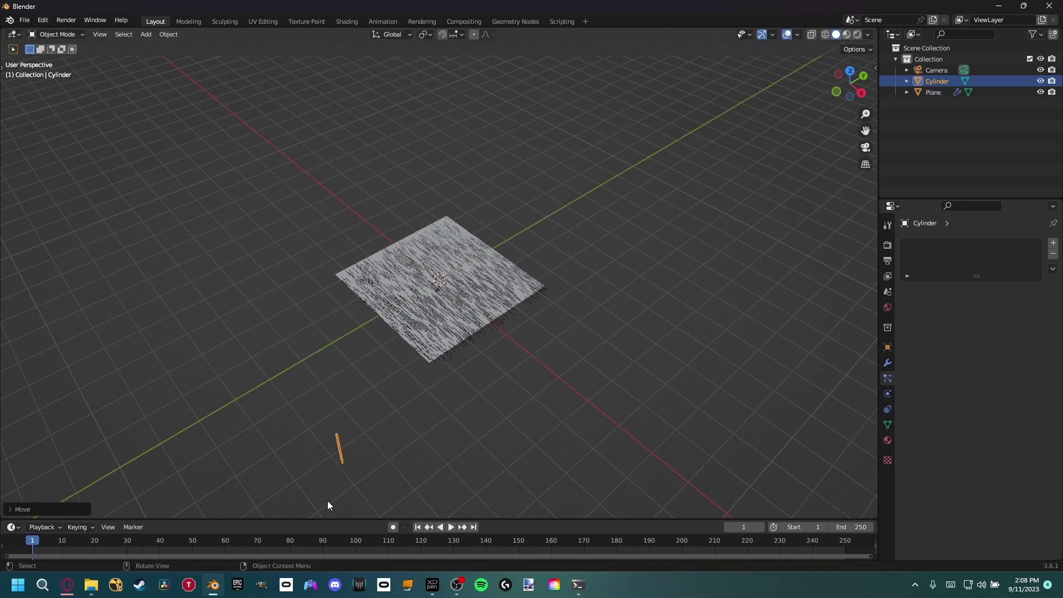
Rotate the cylinder 90° about the X axis, 90° about Y and 90° about Z to change the orientation of the instances
middle_click_drag(325, 508, 366, 404, "shift")
scroll(392, 385, "up", 3)
type("r")
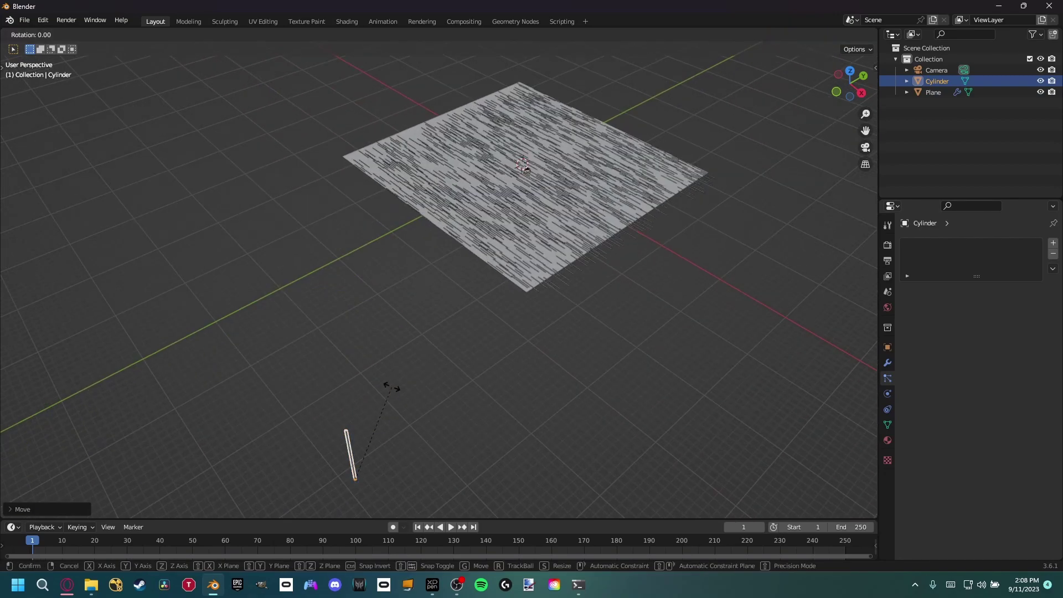
type("x90")
key("Return")
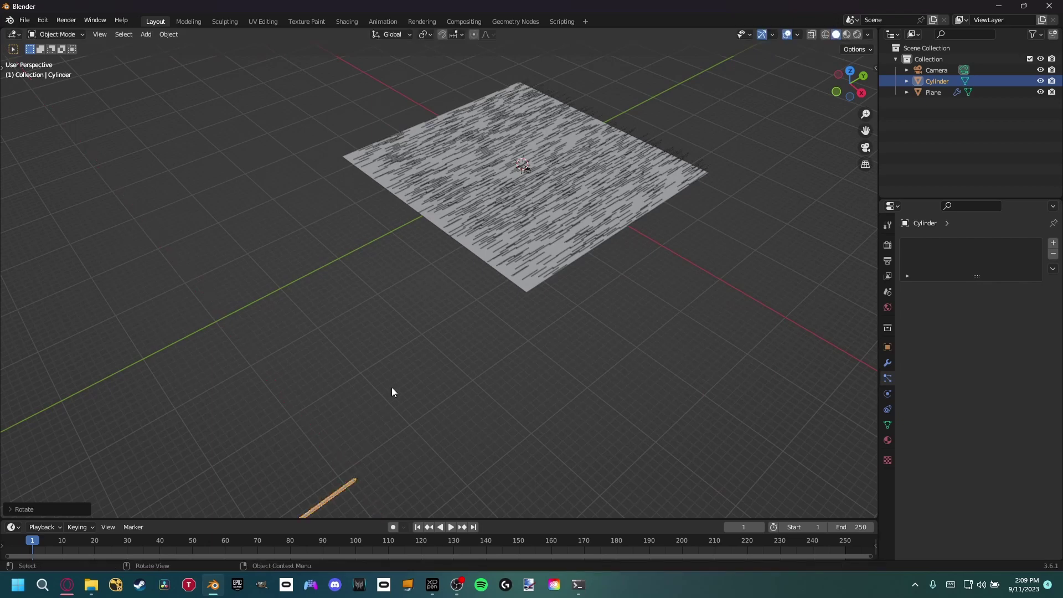
type("ry90")
key("Return")
type("rz90")
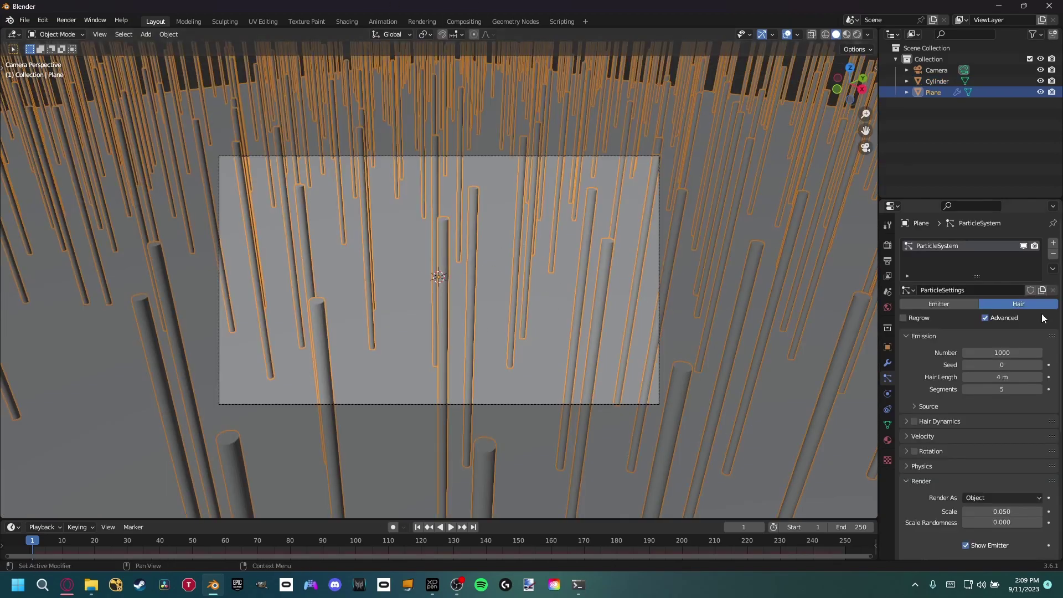
Adjust the render scale of the cylinder particles on the ground plane
scroll(946, 408, "down", 10)
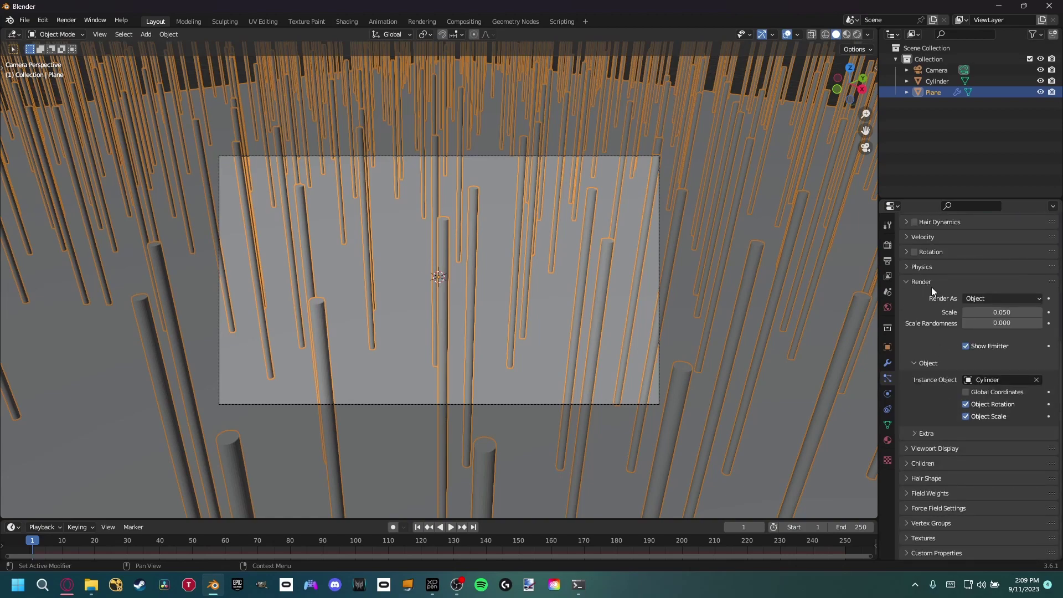
left_click_drag(1003, 313, 963, 330)
scroll(942, 315, "up", 8)
Select the camera and look at the scene through it
middle_click_drag(563, 327, 563, 222)
left_click(563, 222)
key("KP_0")
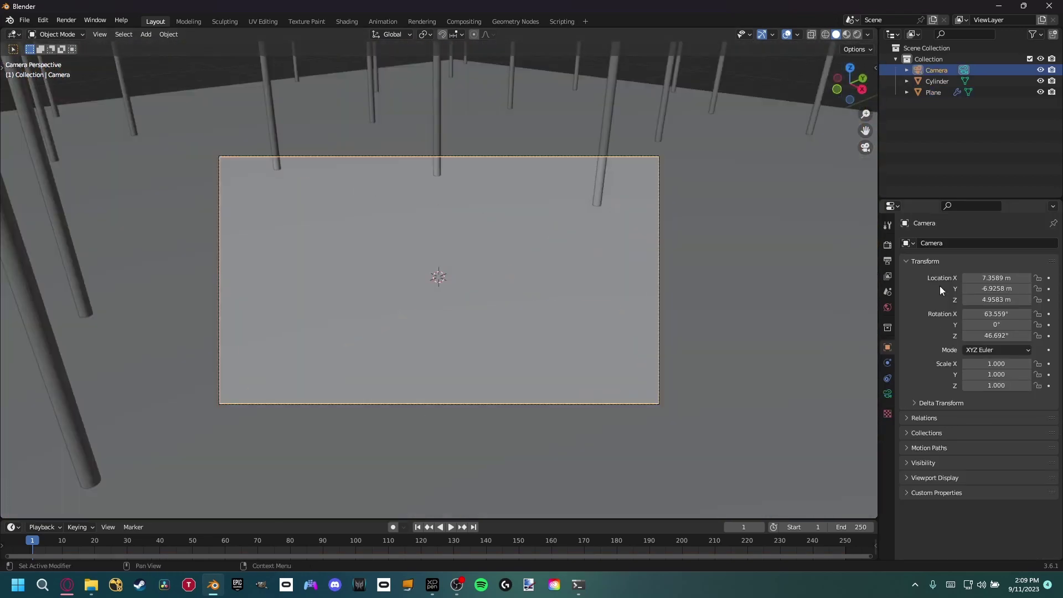
Set the output resolution to 1080 px in X and 1920 px in Y for a vertical frame
left_click(887, 393)
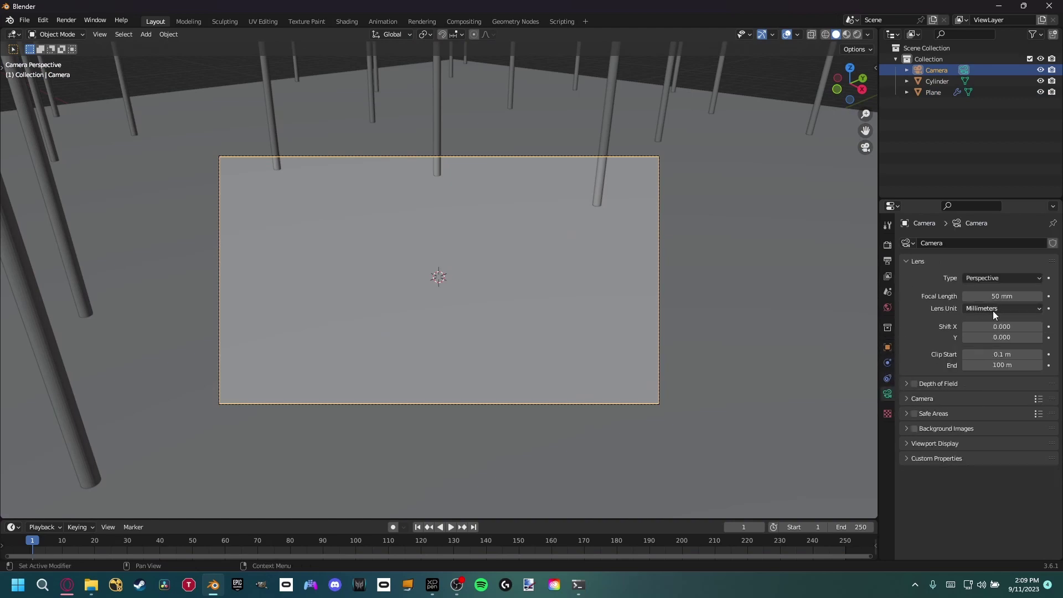
left_click(887, 244)
left_click(888, 260)
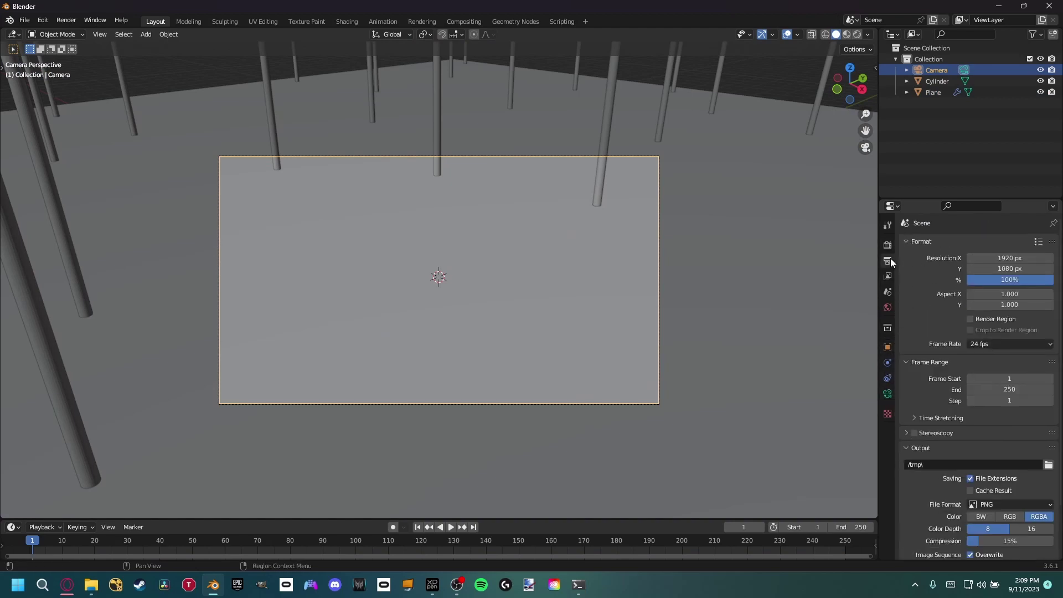
left_click(1009, 258)
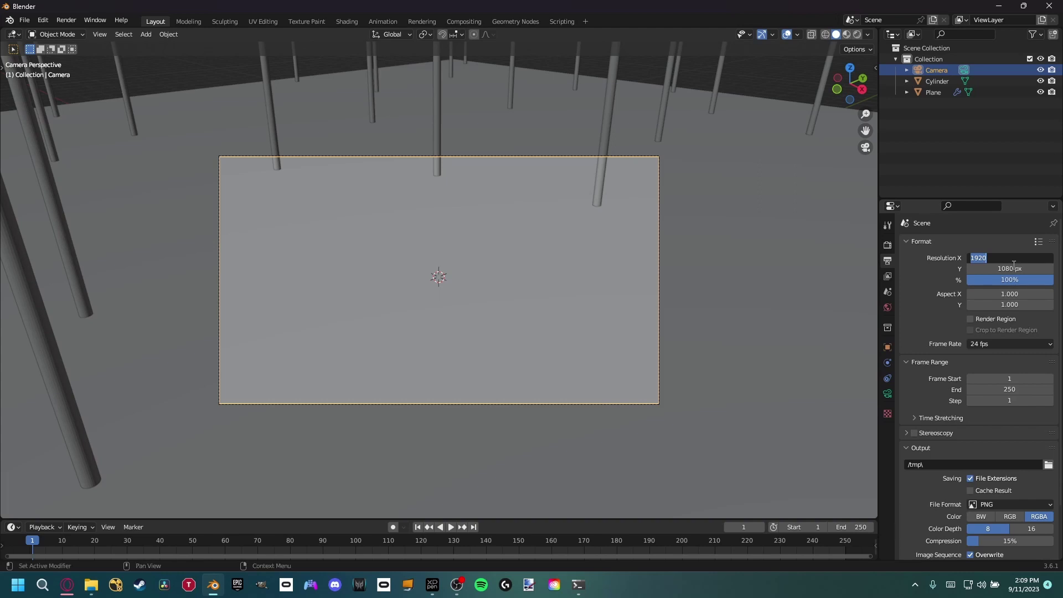
type("1")
key("Tab")
type("1920")
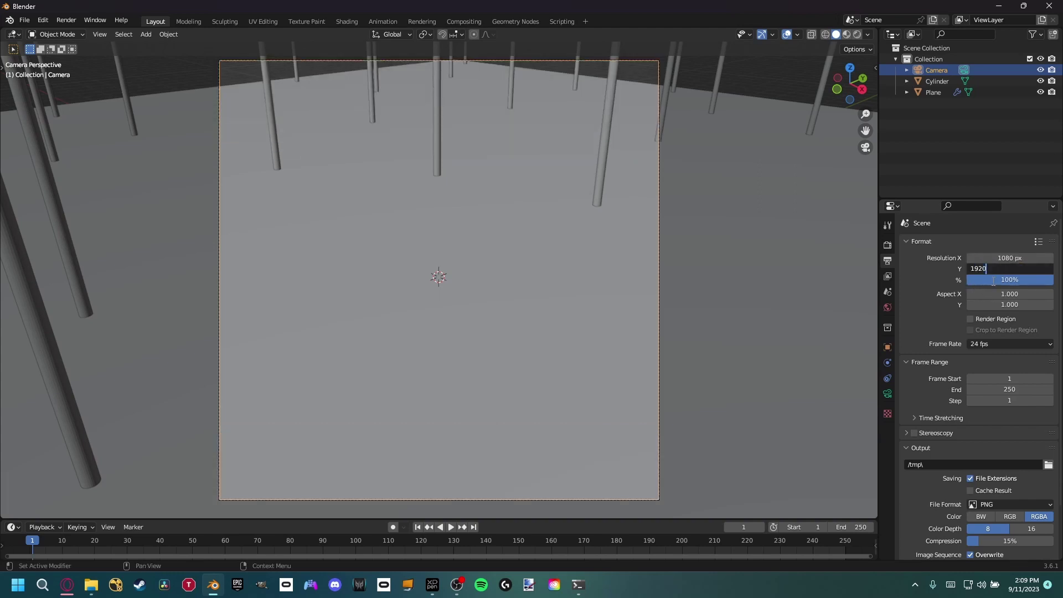
key("Return")
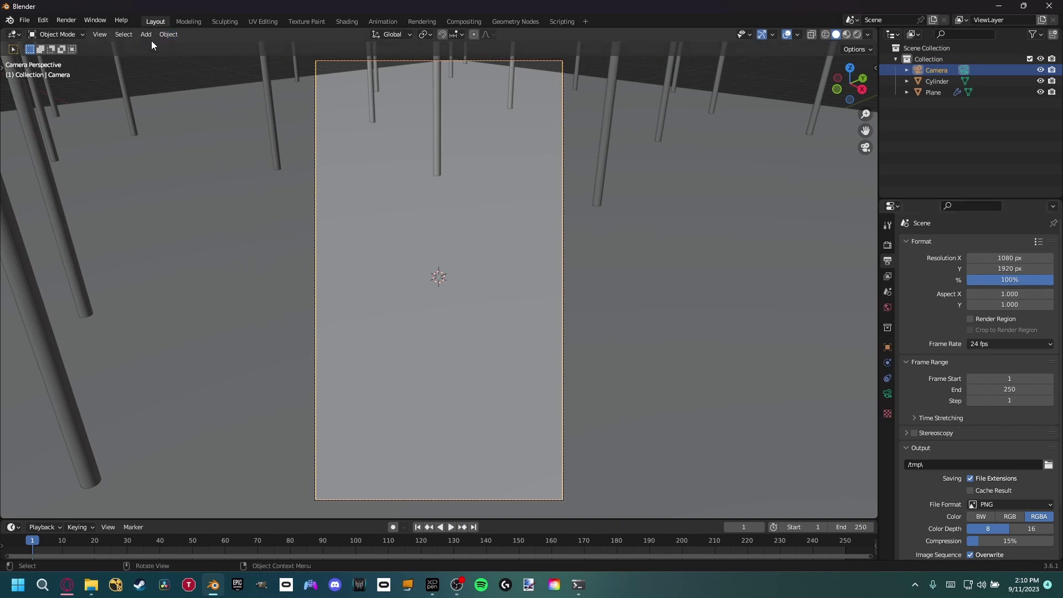
Use Walk Navigation to position the camera low among the cylinder trees, looking across the ground plane
left_click(99, 35)
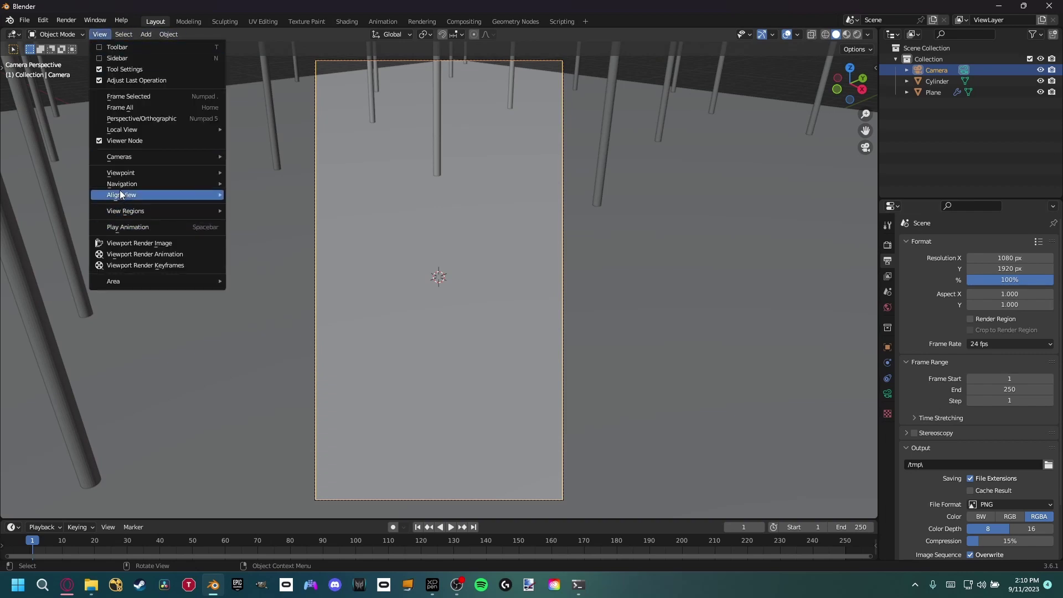
mouse_move(119, 185)
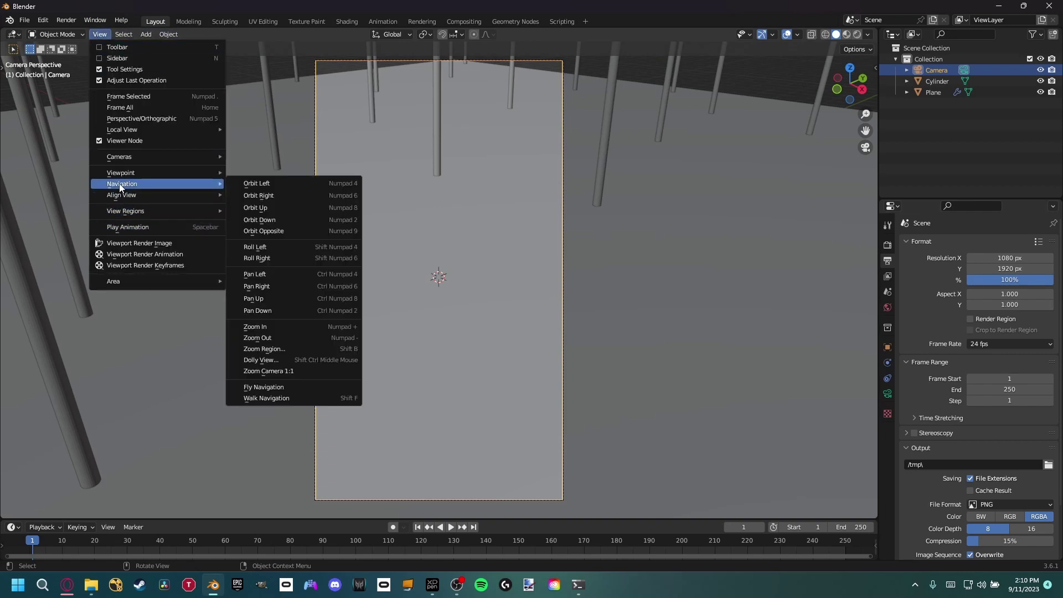
right_click(267, 396)
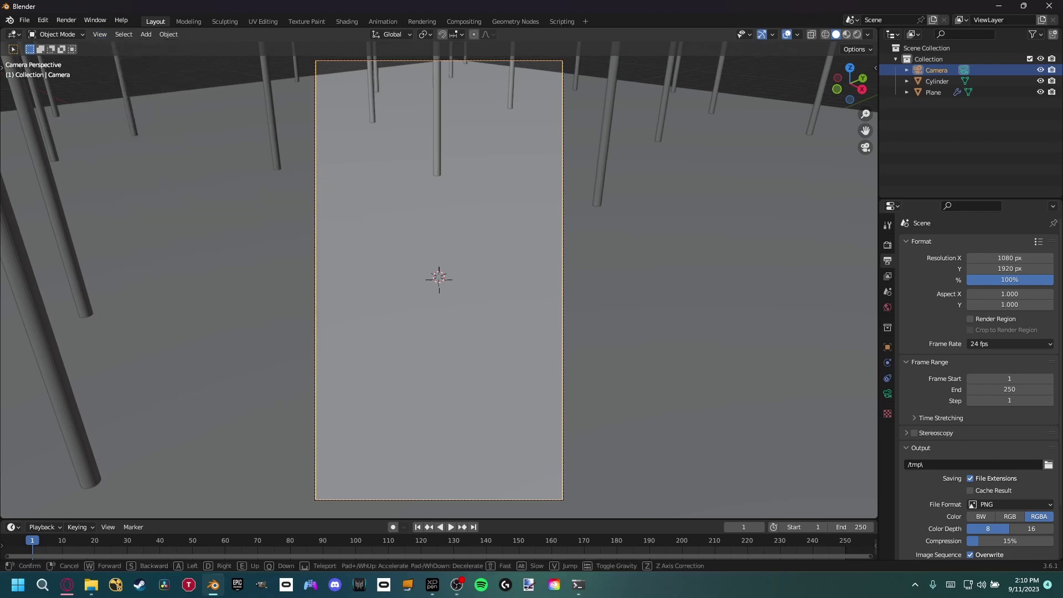
key("shift+grave")
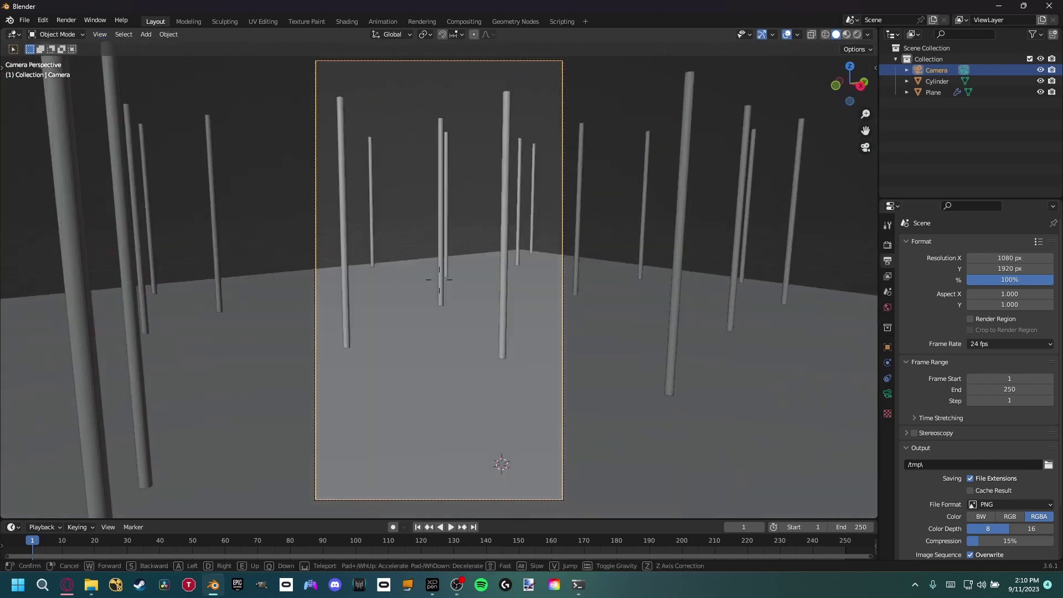
right_click(474, 301)
key("shift+f")
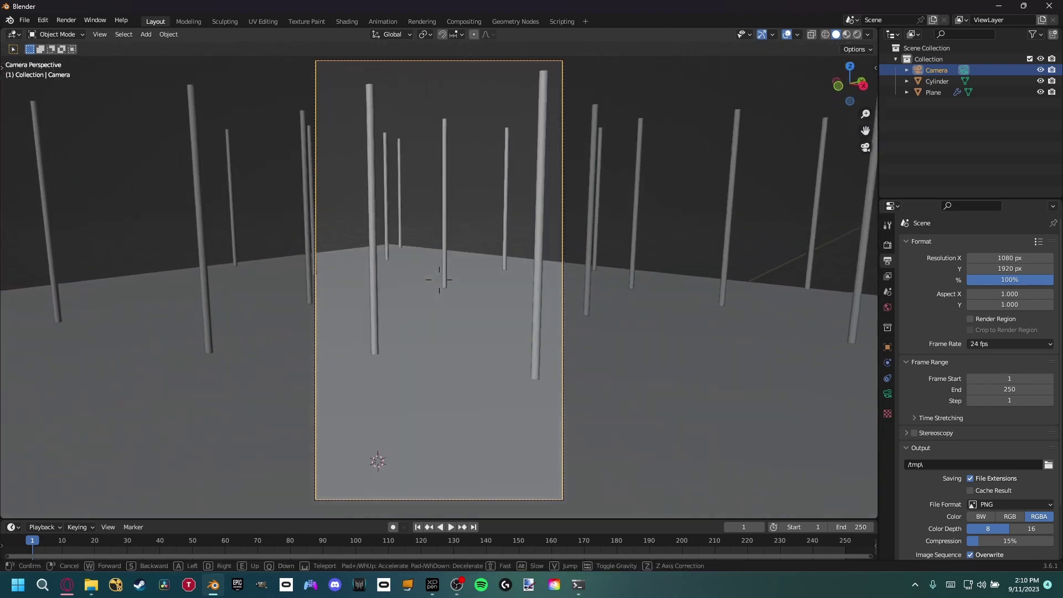
key("w")
key("a")
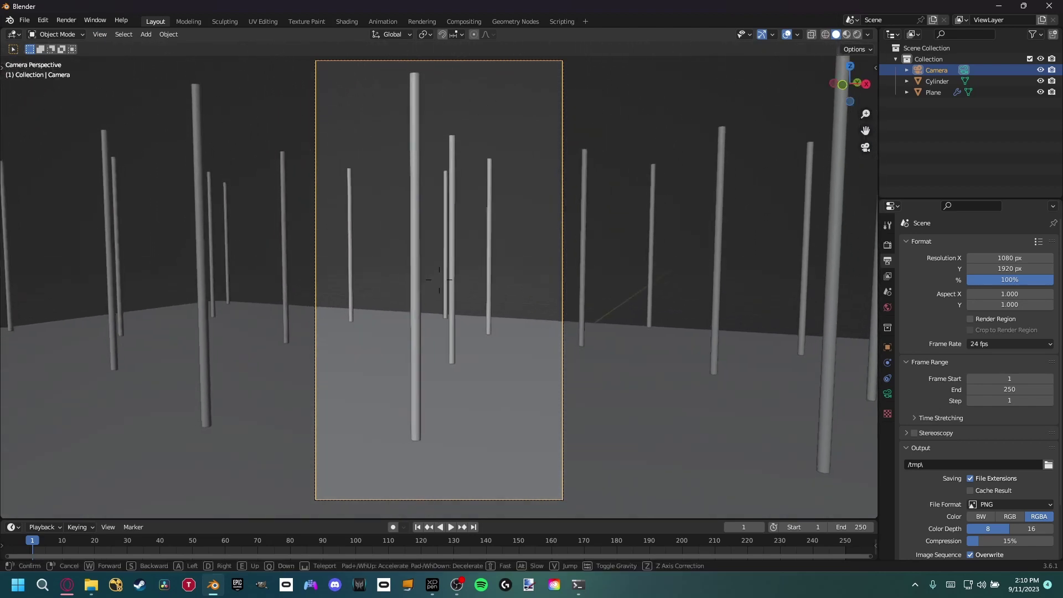
key("w")
left_click(431, 90)
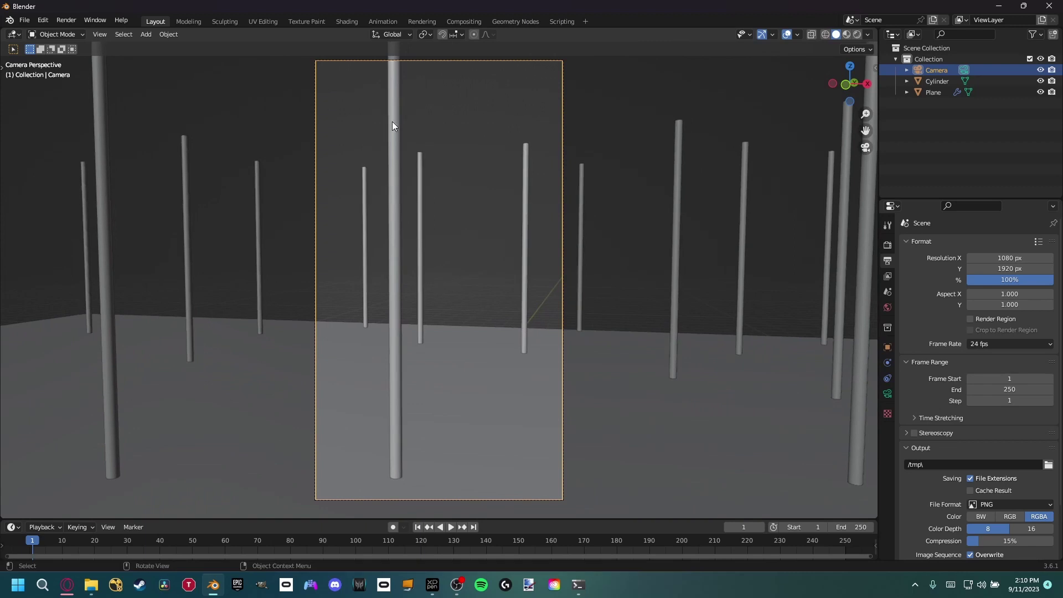
Try out a moving Walk Navigation shot between the cylinder trees with the camera selected
left_click(526, 209)
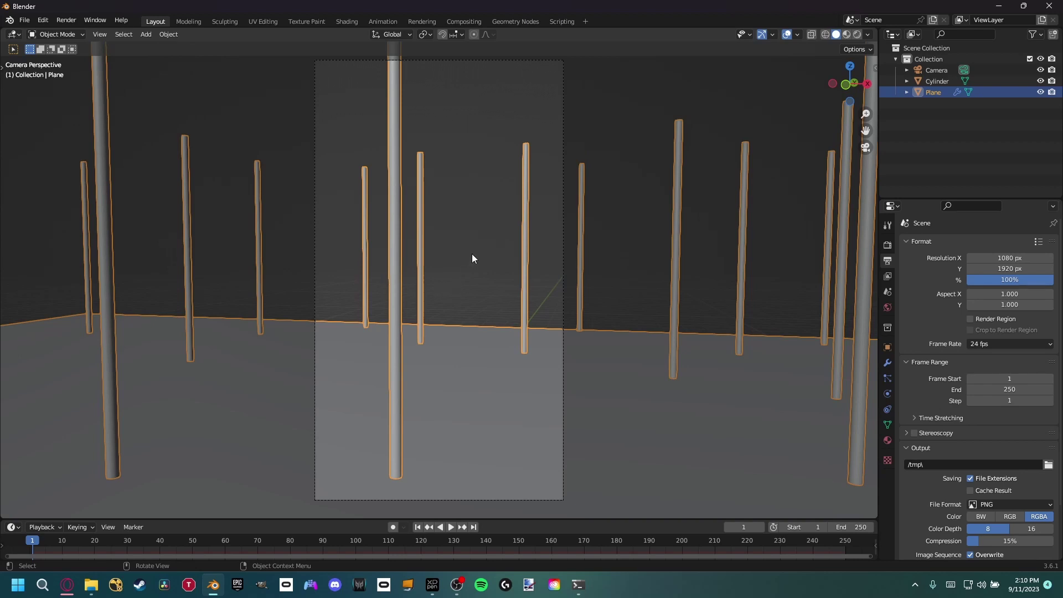
left_click(315, 94)
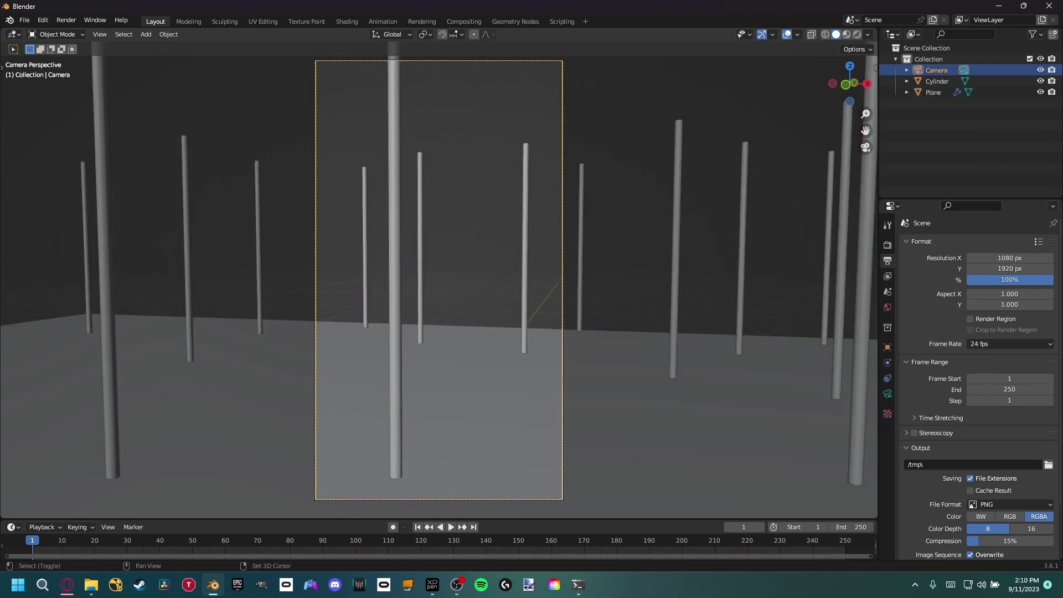
key("shift+grave")
key("w")
key("s")
key("w")
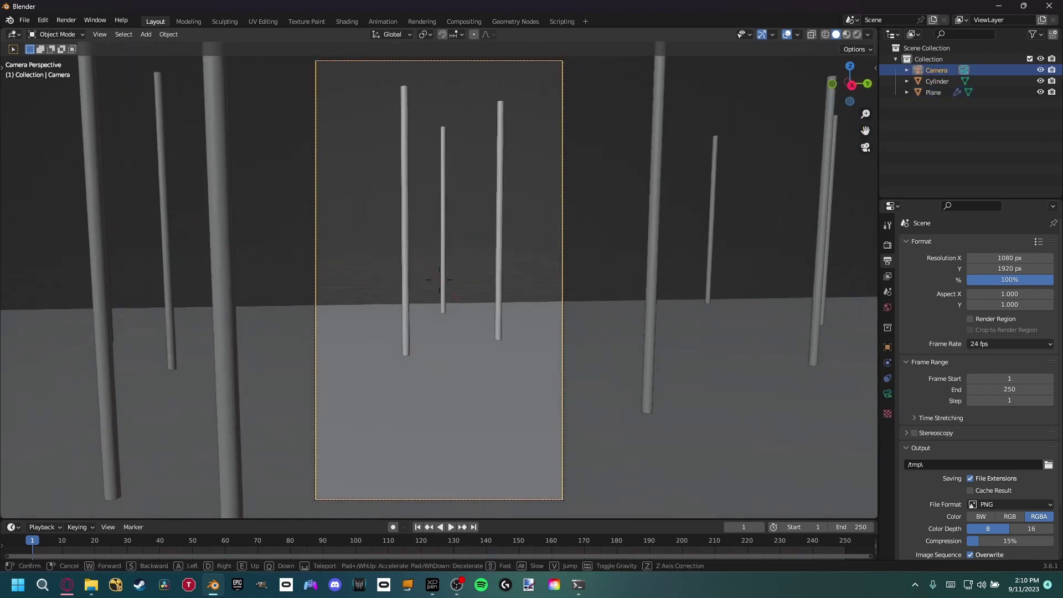
key("s")
key("w")
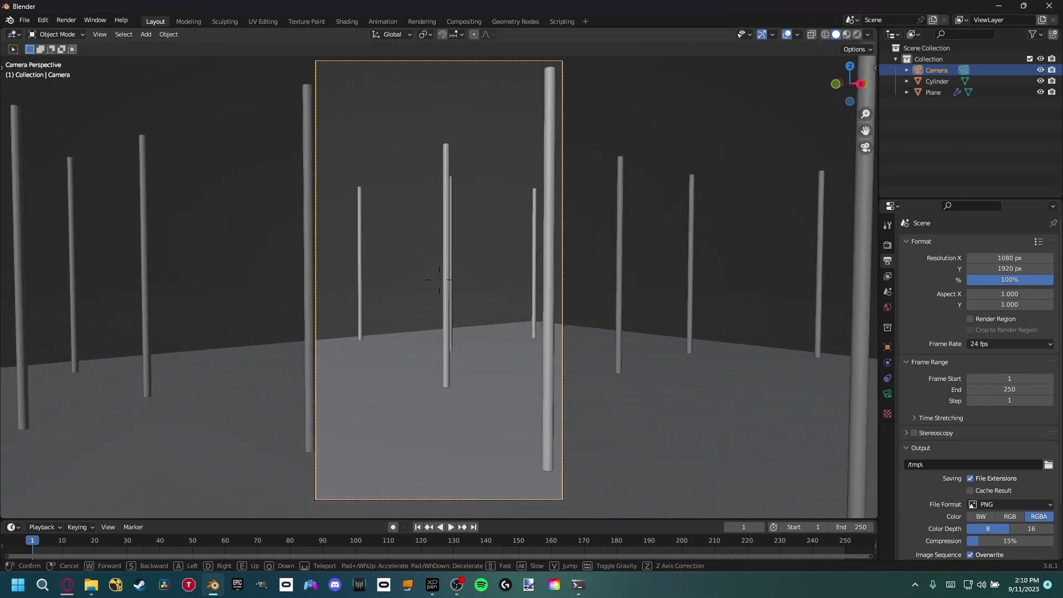
key("w")
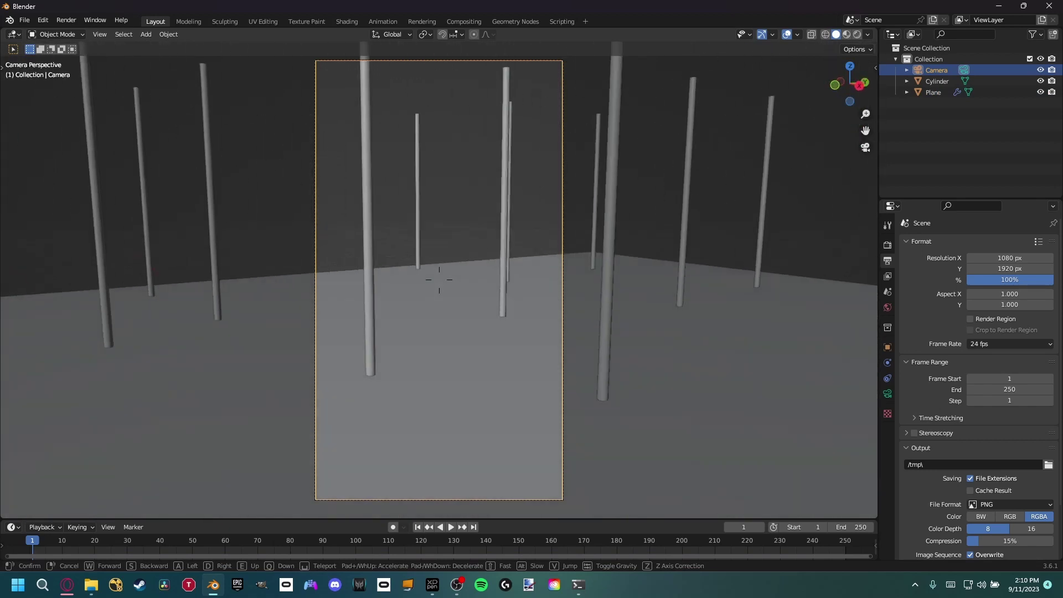
key("w")
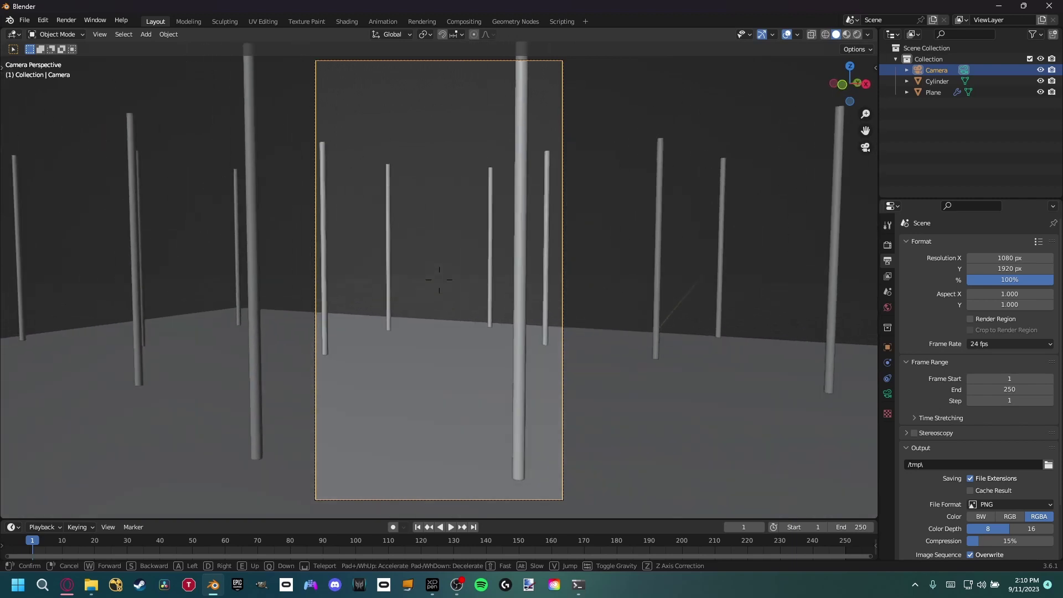
left_click(462, 217)
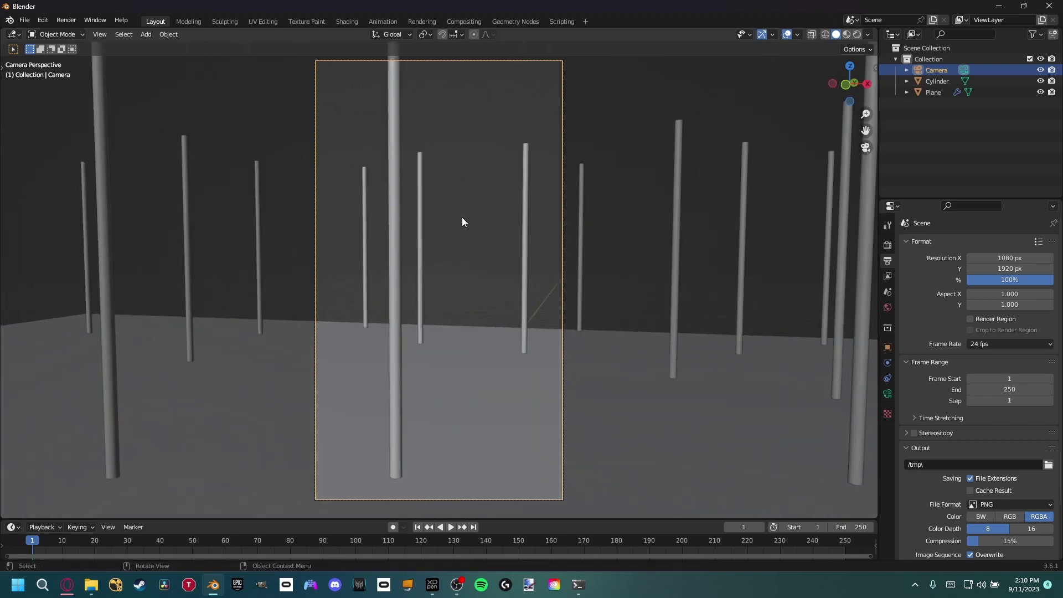
Enable Auto Keying and record the camera walking through the trees as keyframes while the animation plays
left_click(390, 526)
left_click_drag(61, 543, 32, 549)
key("space")
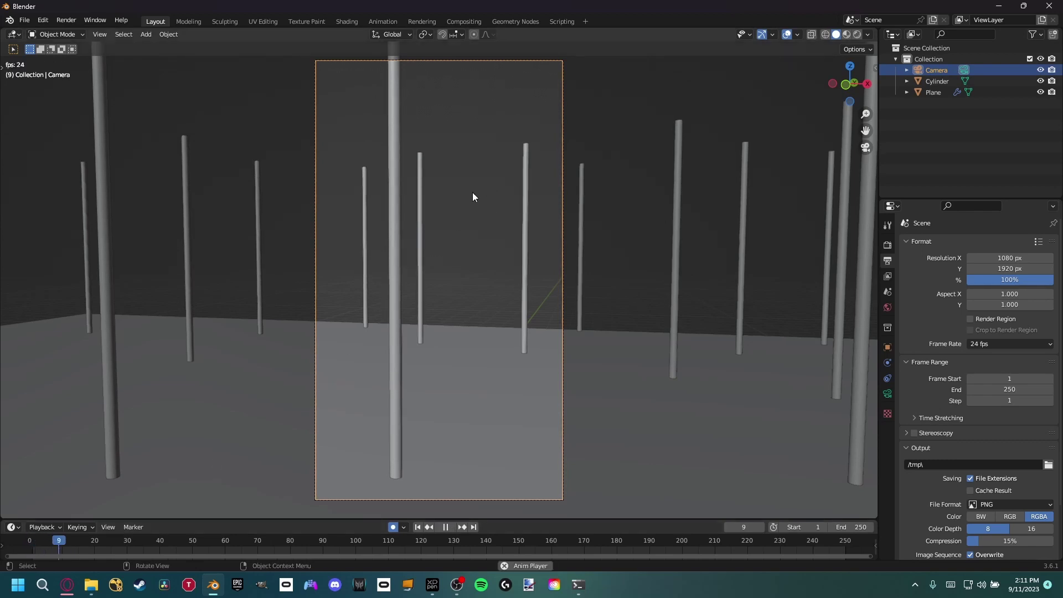
key("shift+grave")
key("w")
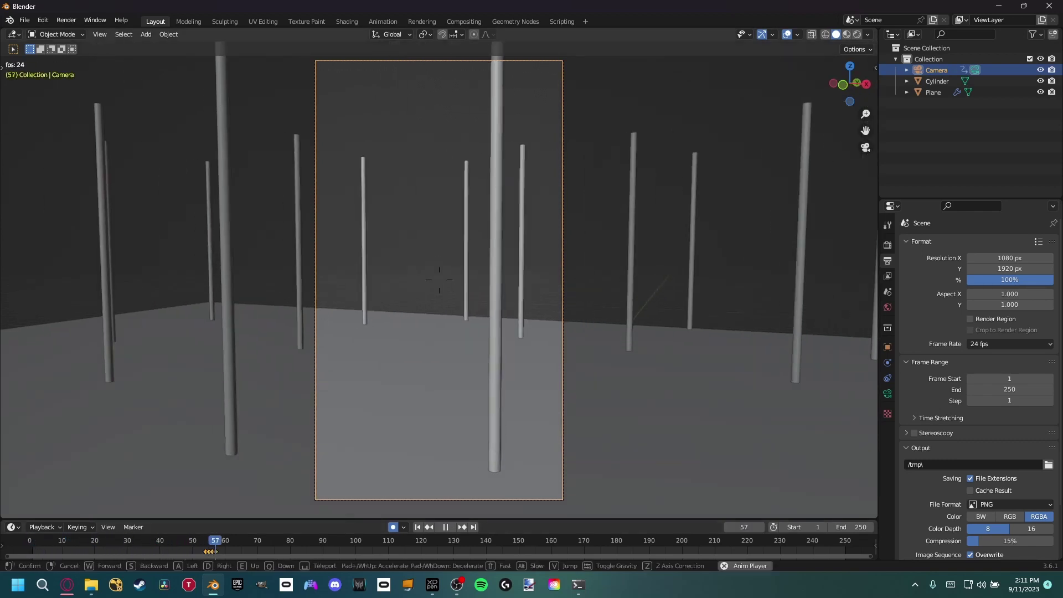
key("w")
key("w")
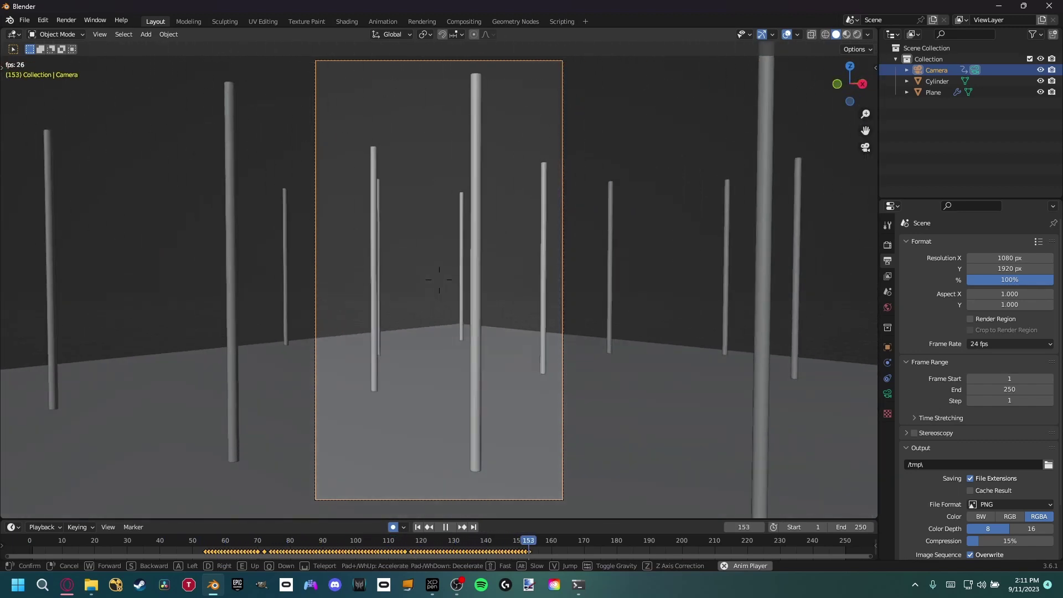
key("w")
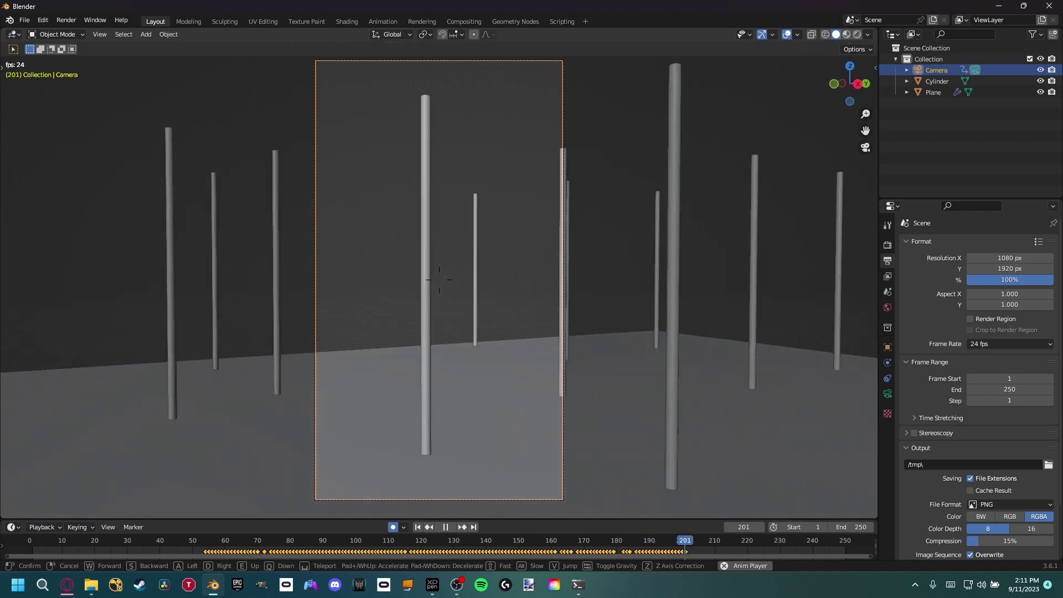
left_click(439, 280)
key("space")
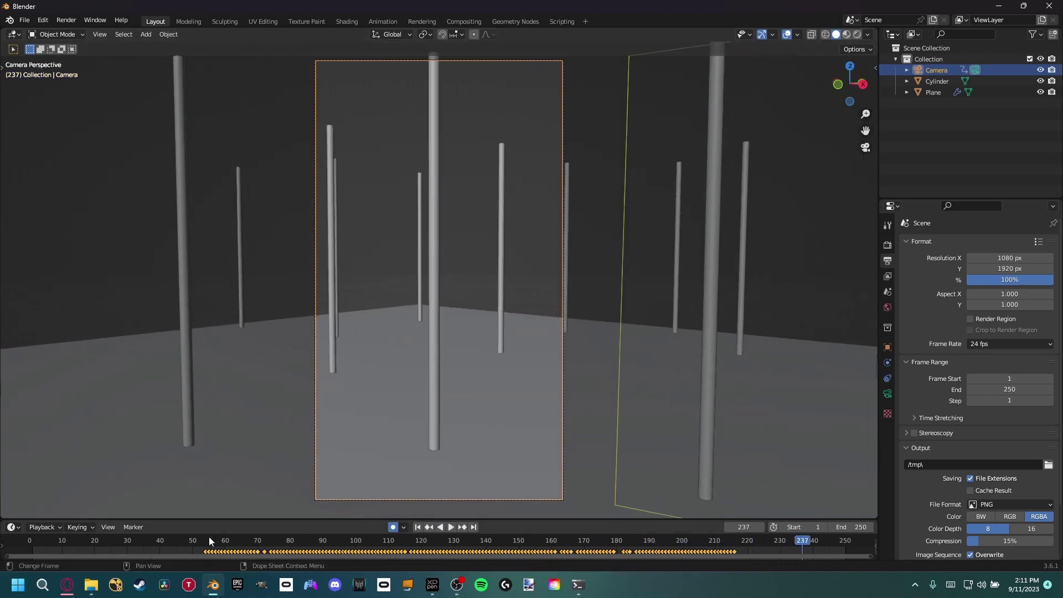
Enlarge the timeline and shift all the recorded camera keyframes earlier so the first one sits at frame 1
left_click_drag(208, 536, 250, 485)
left_click_drag(204, 533, 754, 509)
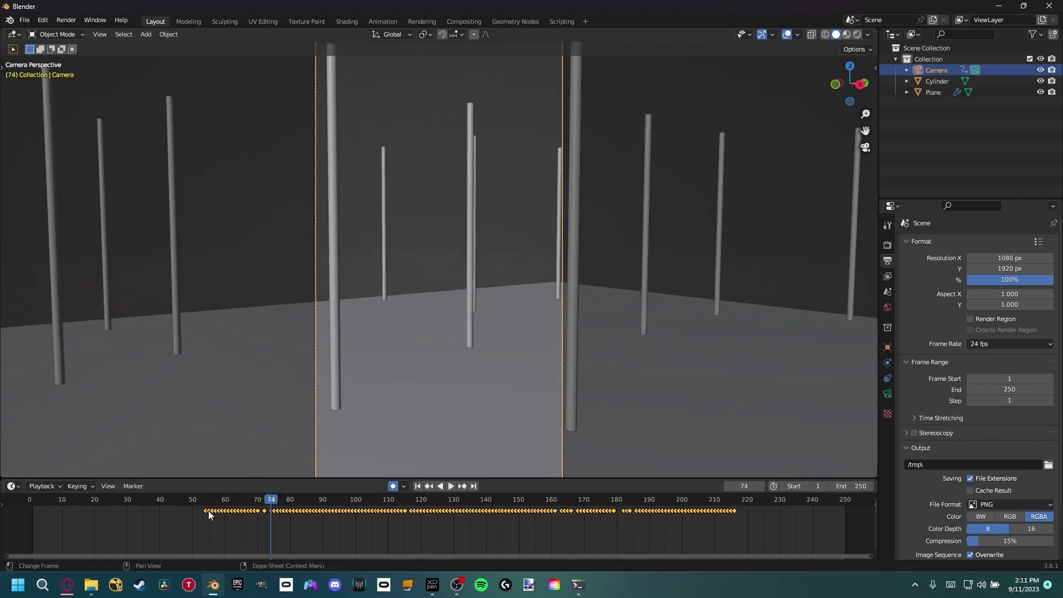
key("g")
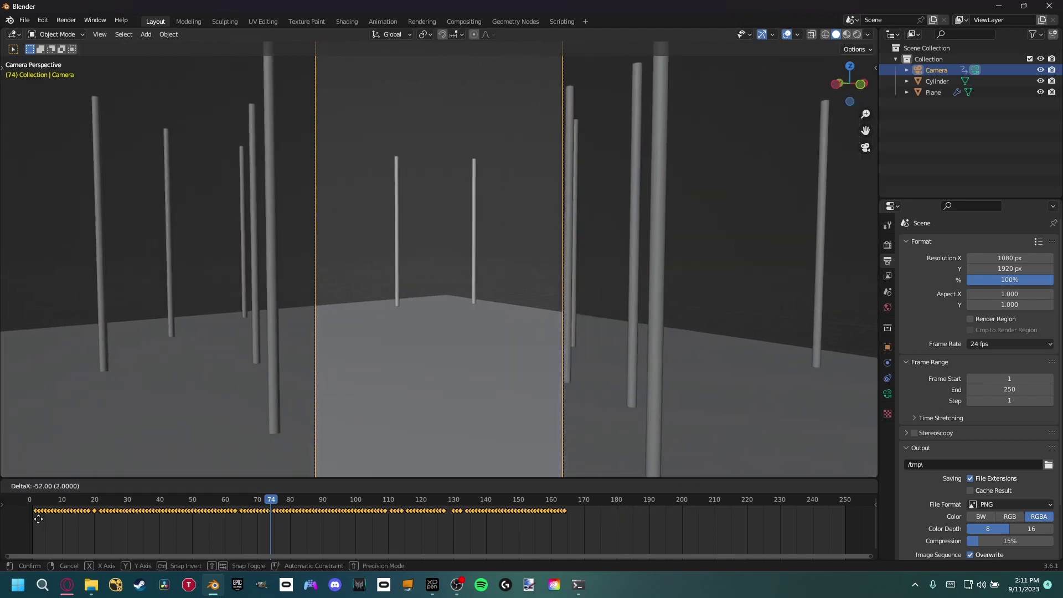
left_click(32, 514)
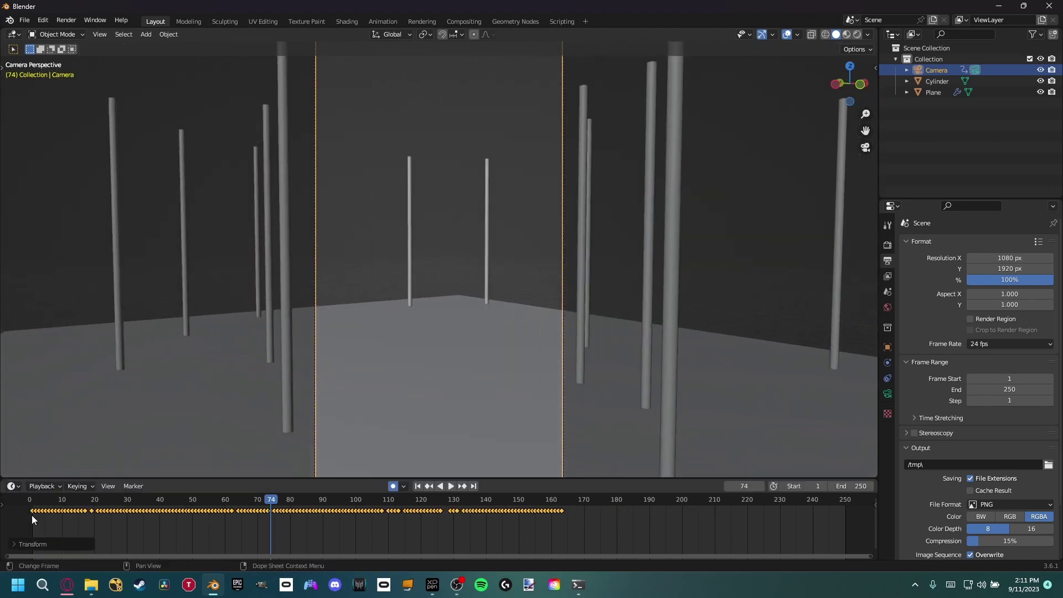
Set the animation's end frame to 163 to match the last camera keyframe
left_click(32, 503)
left_click(560, 499)
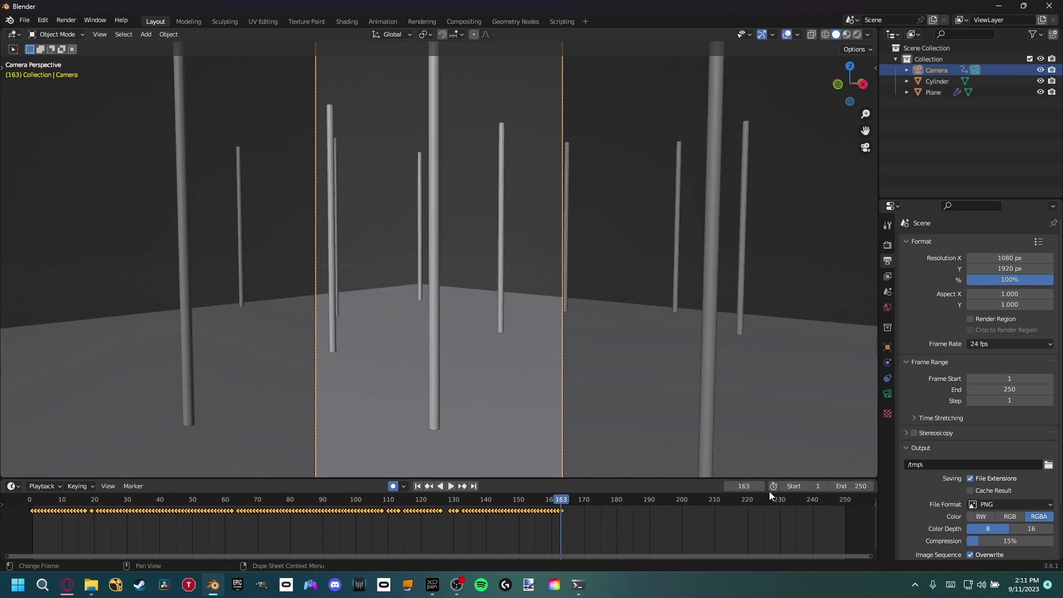
left_click(849, 486)
type("16")
key("Return")
Play back the recorded camera move to review it and return to frame 1
left_click(83, 507)
scroll(82, 511, "up", 3)
left_click_drag(311, 555, 98, 555)
key("space")
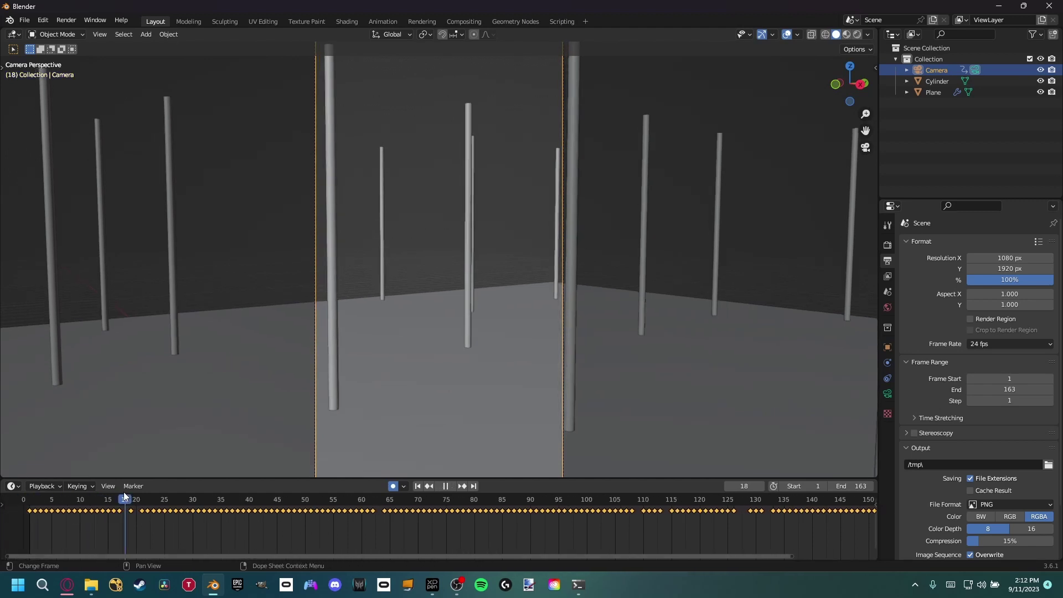
left_click_drag(127, 498, 33, 513)
key("space")
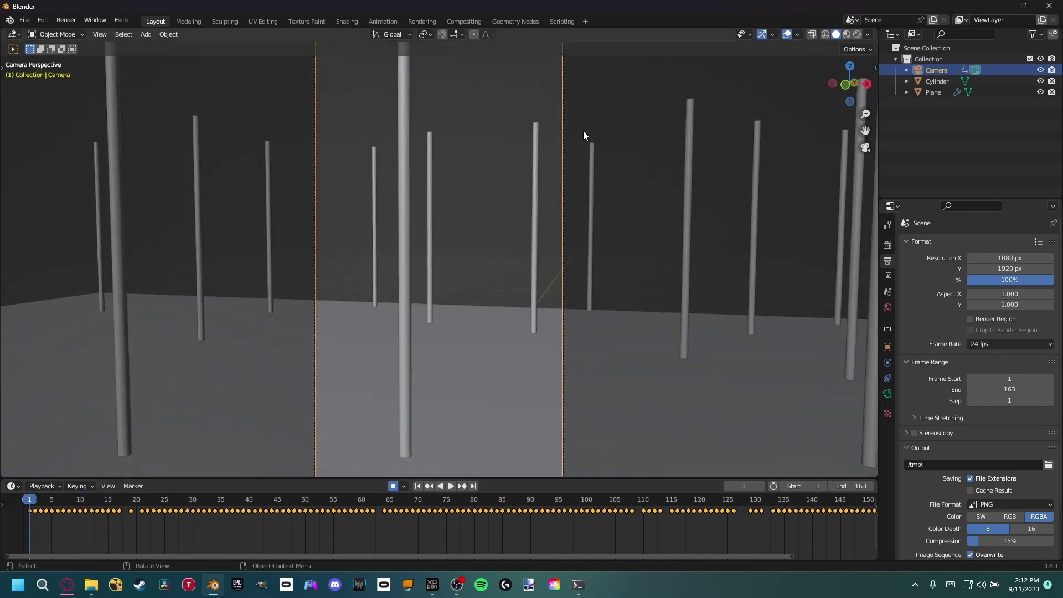
Split the 3D viewport in two, make the new area a Graph Editor, and select the camera's Z Euler Rotation channel
left_click_drag(870, 28, 499, 33)
left_click(514, 34)
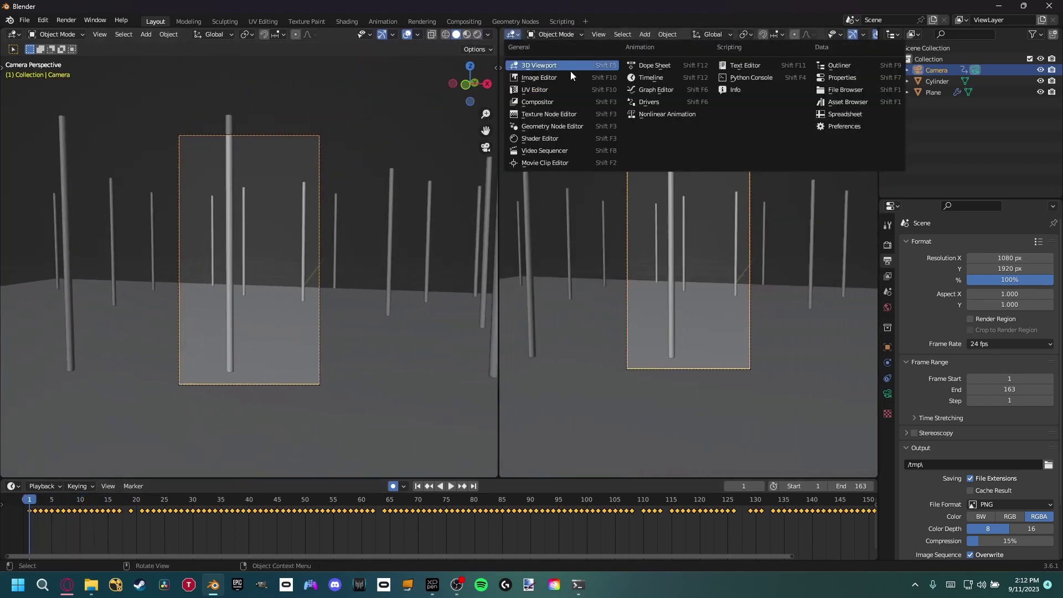
left_click(649, 88)
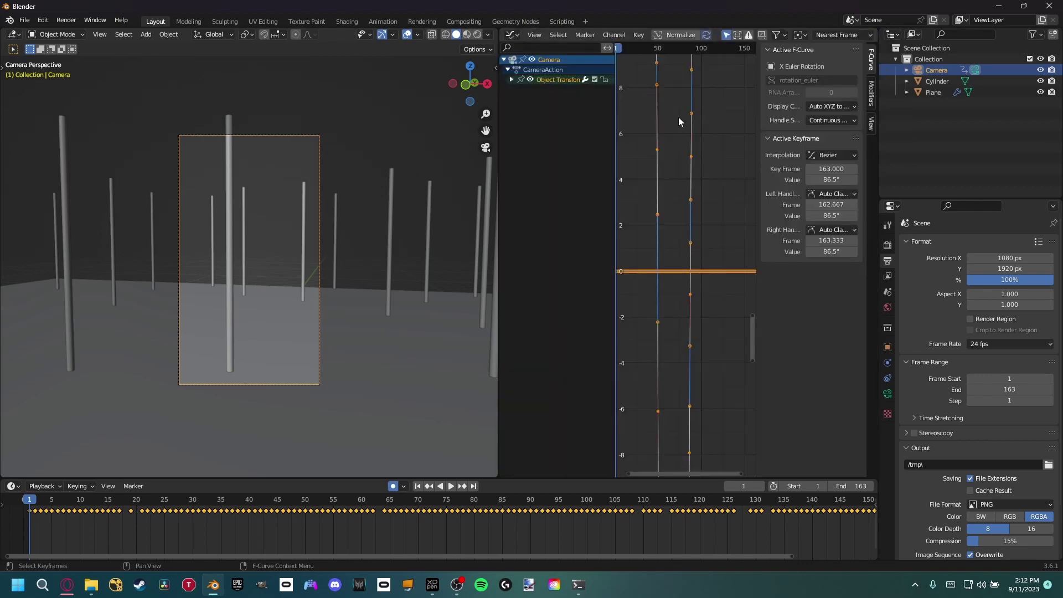
left_click(511, 80)
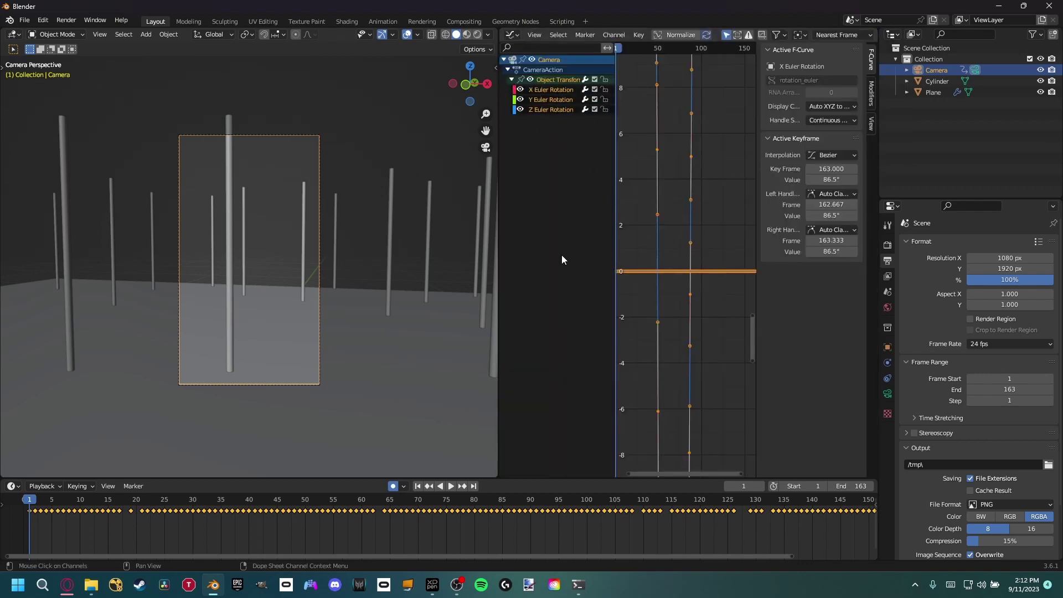
left_click(554, 109)
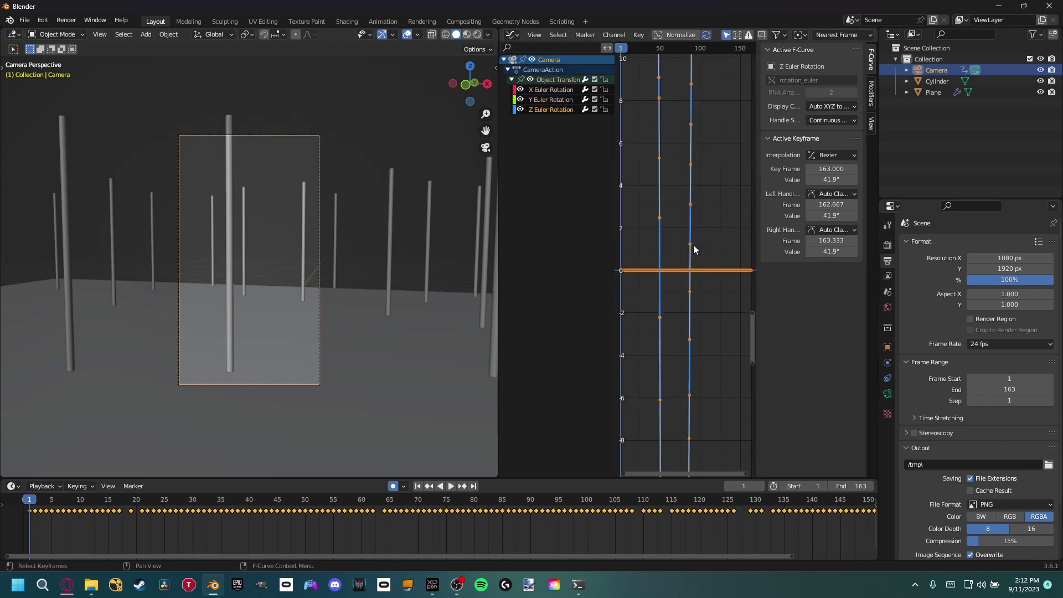
Select all keyframes on the camera's rotation curves and sample them to fill the frames that lack keys
scroll(693, 249, "down", 3)
scroll(693, 244, "down", 5)
left_click(669, 190)
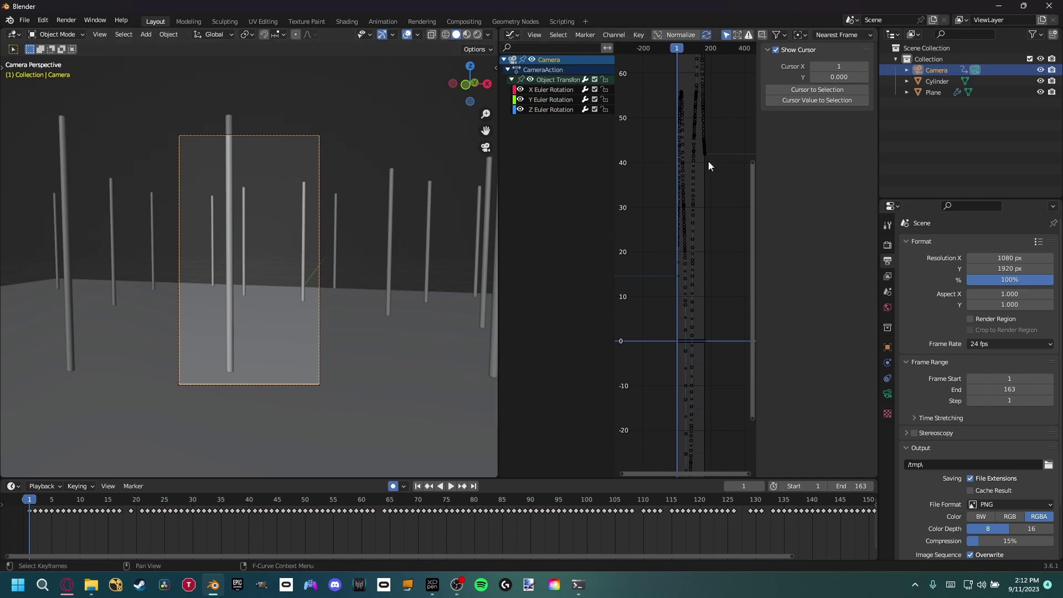
left_click(125, 501)
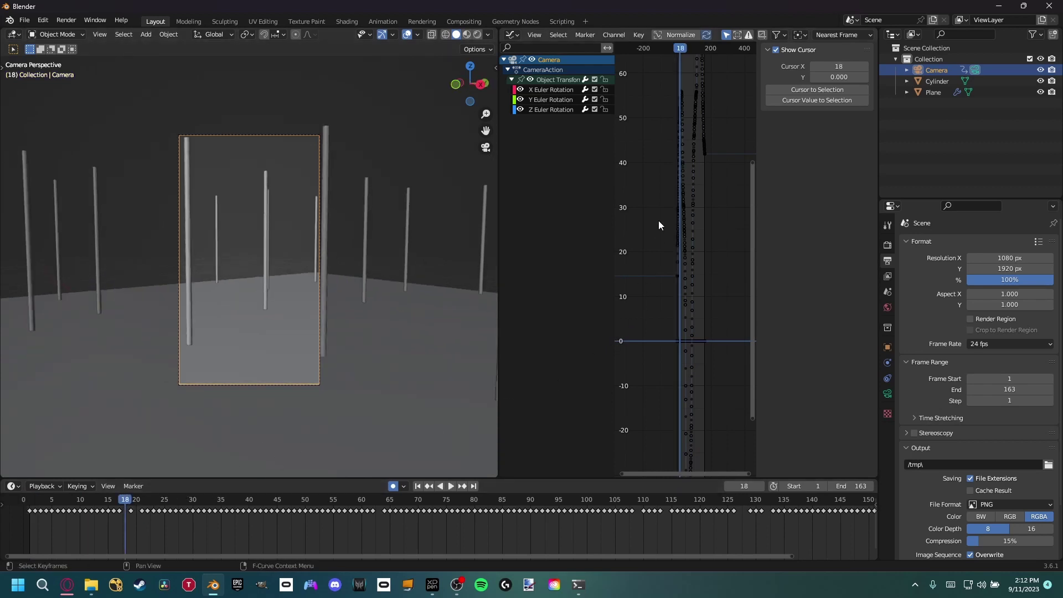
key("a")
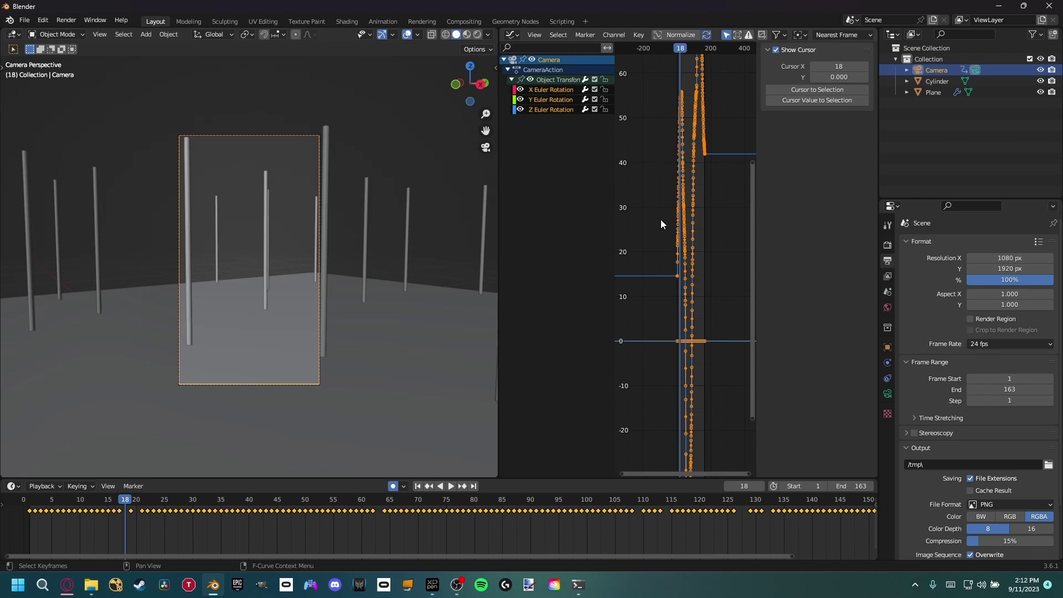
key("alt+shift+o")
Play the camera animation repeatedly through its early frames to check the motion, stopping at frame 24
key("space")
left_click(113, 502)
key("space")
left_click_drag(120, 503, 94, 502)
key("space")
left_click(451, 487)
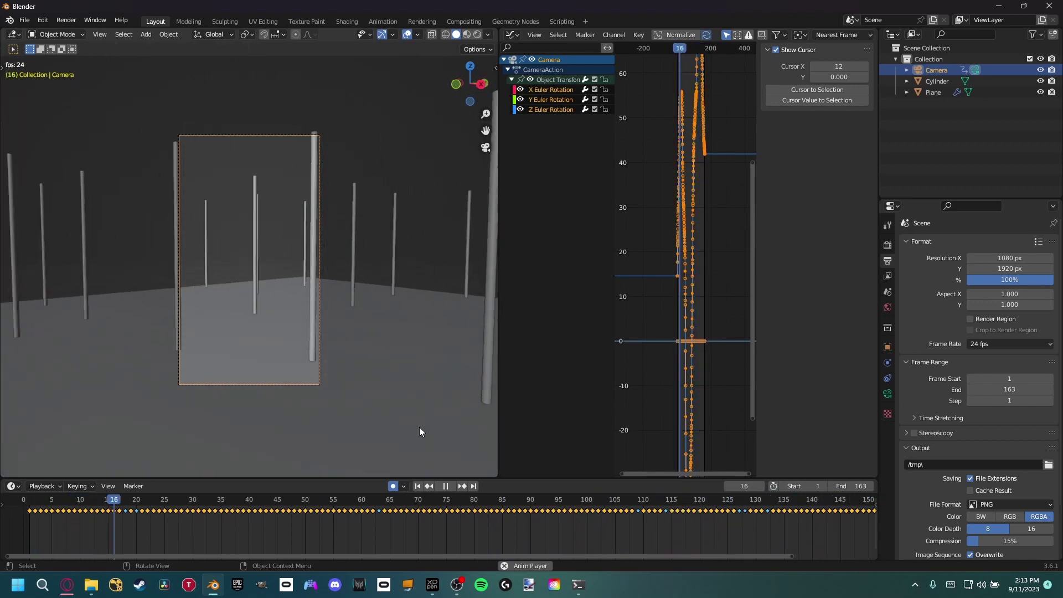
key("space")
left_click(159, 505)
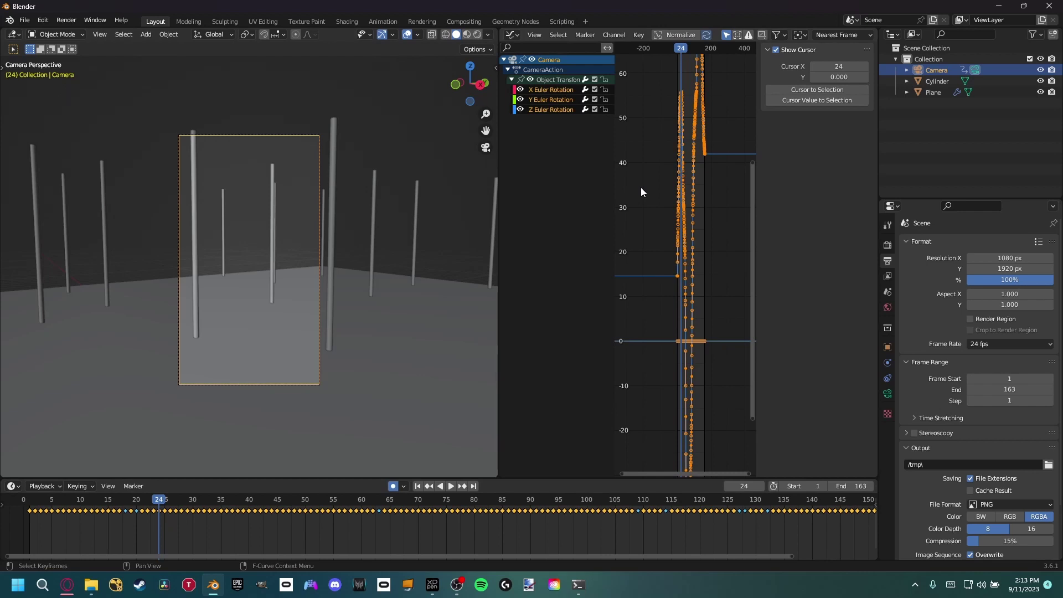
Smooth the selected camera rotation keyframes four times and play the animation from frame 1 to check the motion
key("alt+o")
key("alt+o")
key("alt+o")
key("alt+o")
key("alt+o")
key("alt+o")
key("alt+o")
key("alt+o")
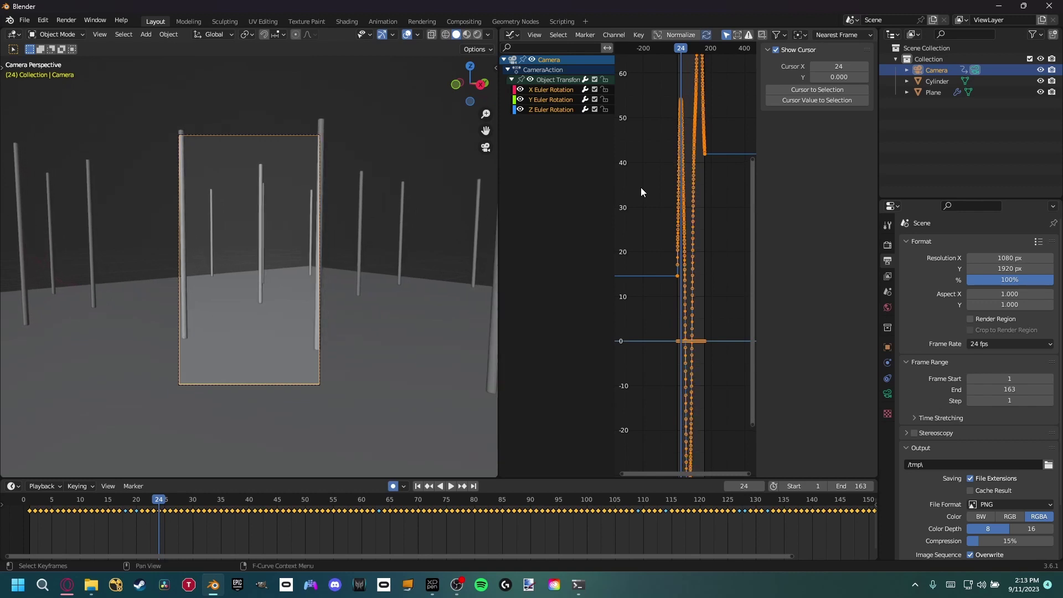
left_click_drag(153, 503, 29, 501)
key("space")
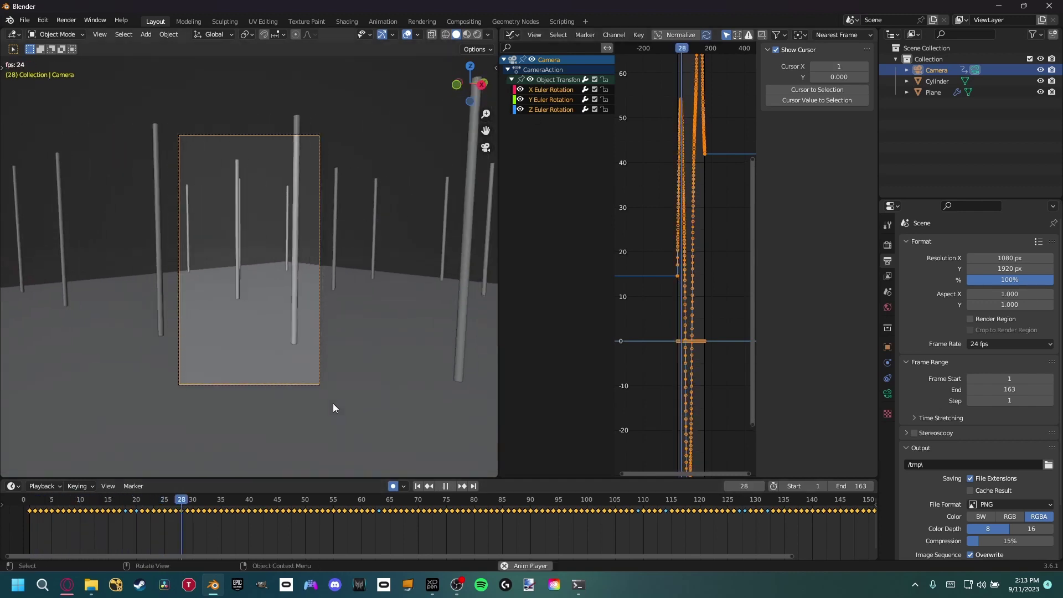
key("space")
Examine the smoothed rotation curves up close and replay the shot from frame 1, ending back on frame 1
scroll(687, 228, "up", 2)
middle_click_drag(687, 229, 686, 351)
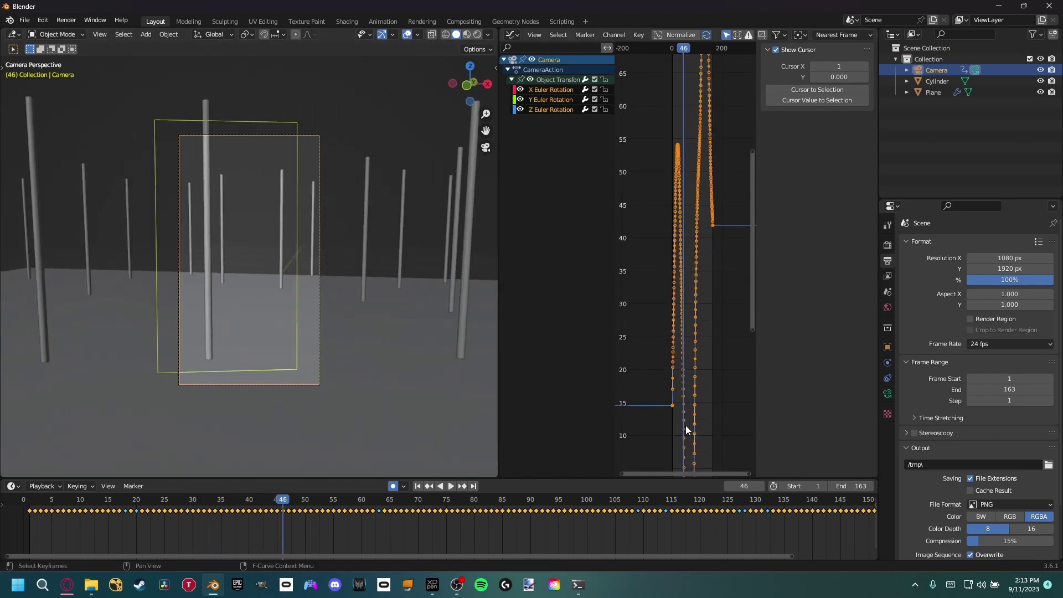
left_click_drag(280, 505, 31, 504)
key("space")
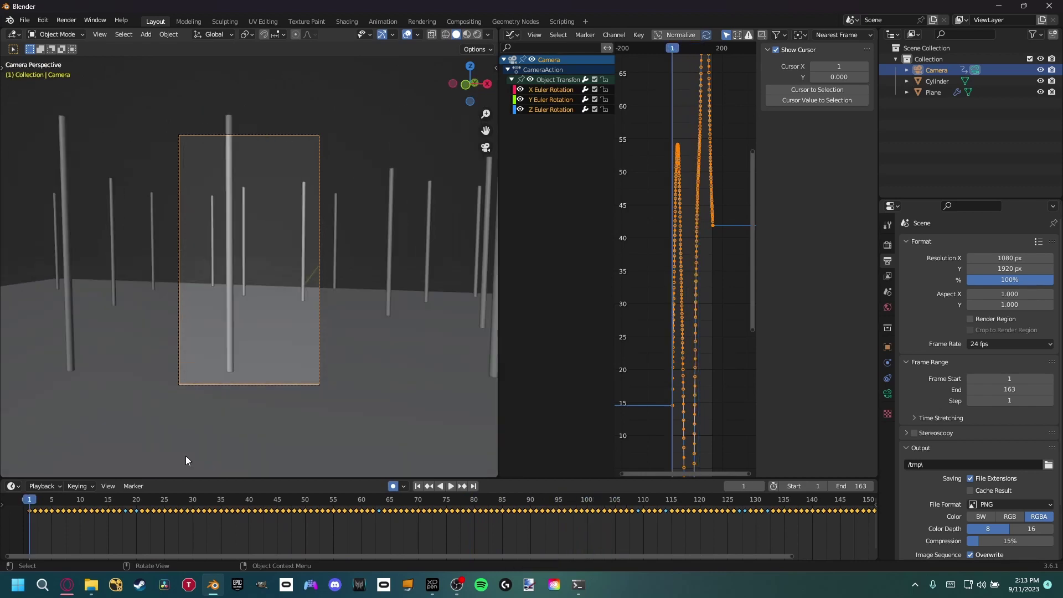
key("space")
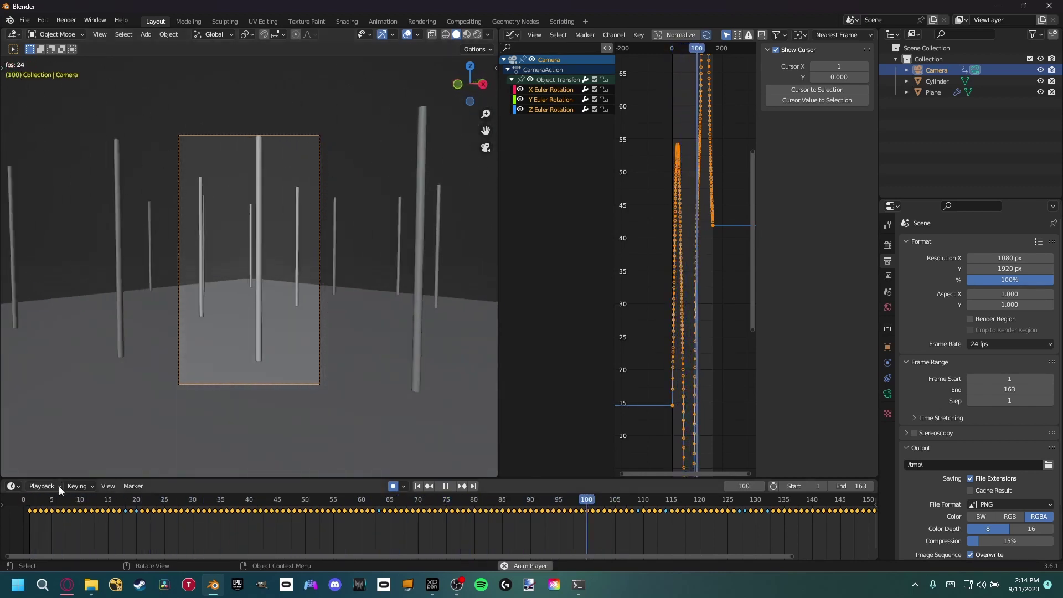
key("space")
left_click(32, 504)
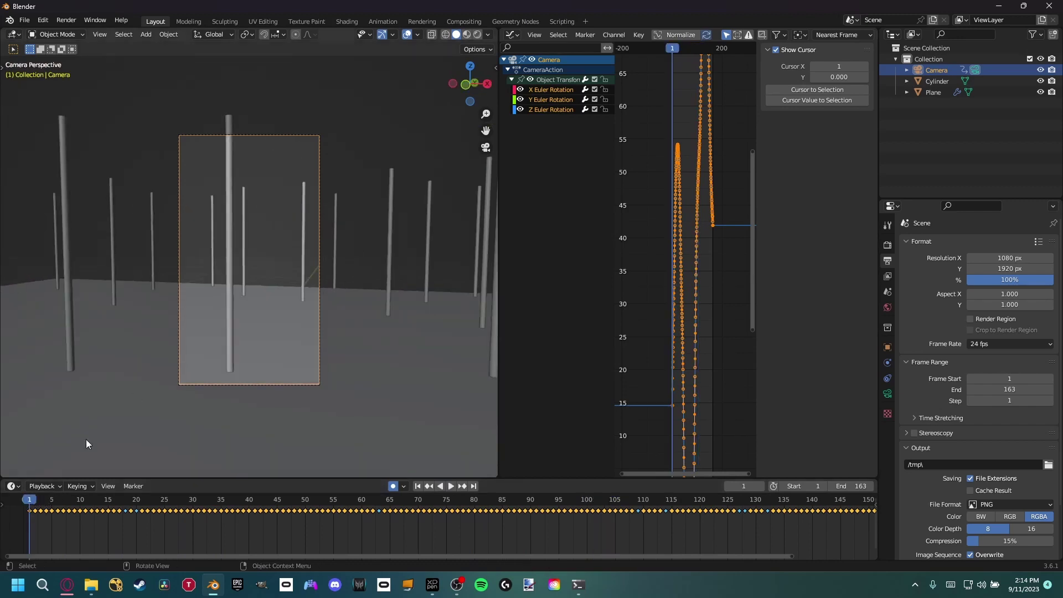
Play the animation from outside the camera view to watch how the camera object rotates among the trees
middle_click_drag(135, 394, 284, 344)
key("space")
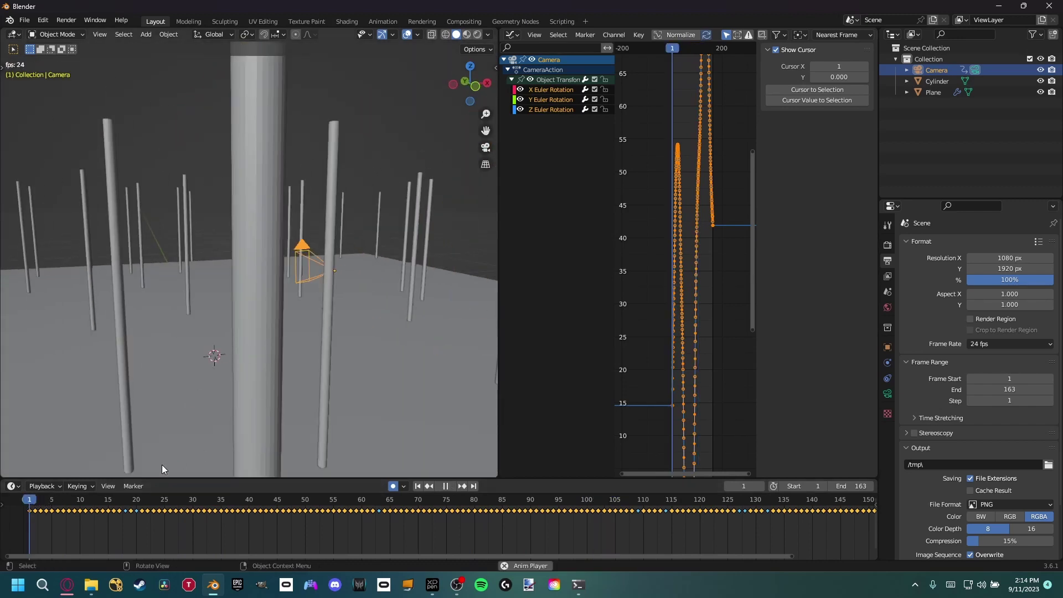
middle_click_drag(391, 368, 362, 363)
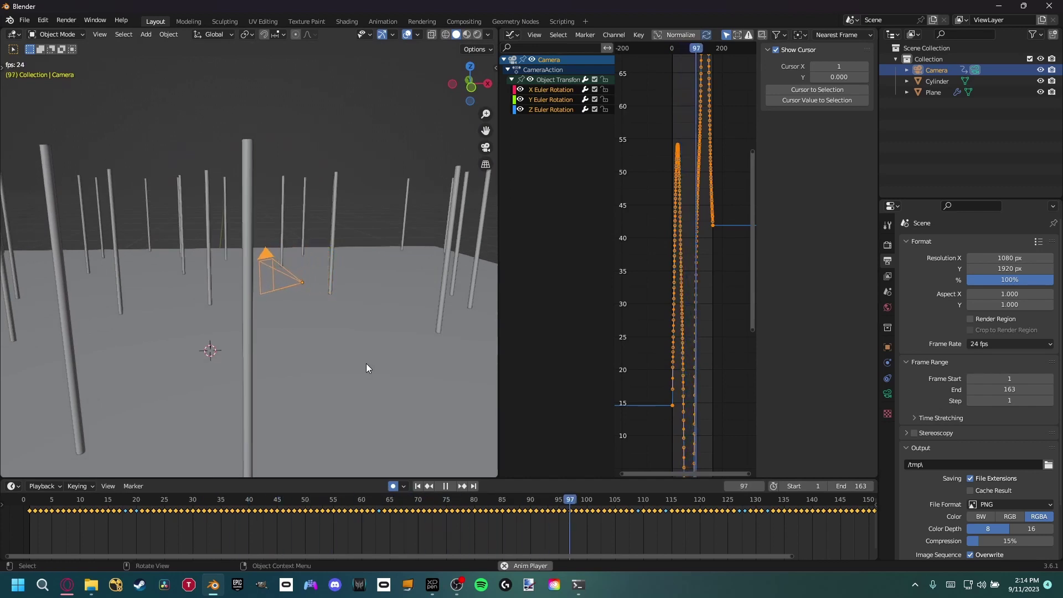
key("space")
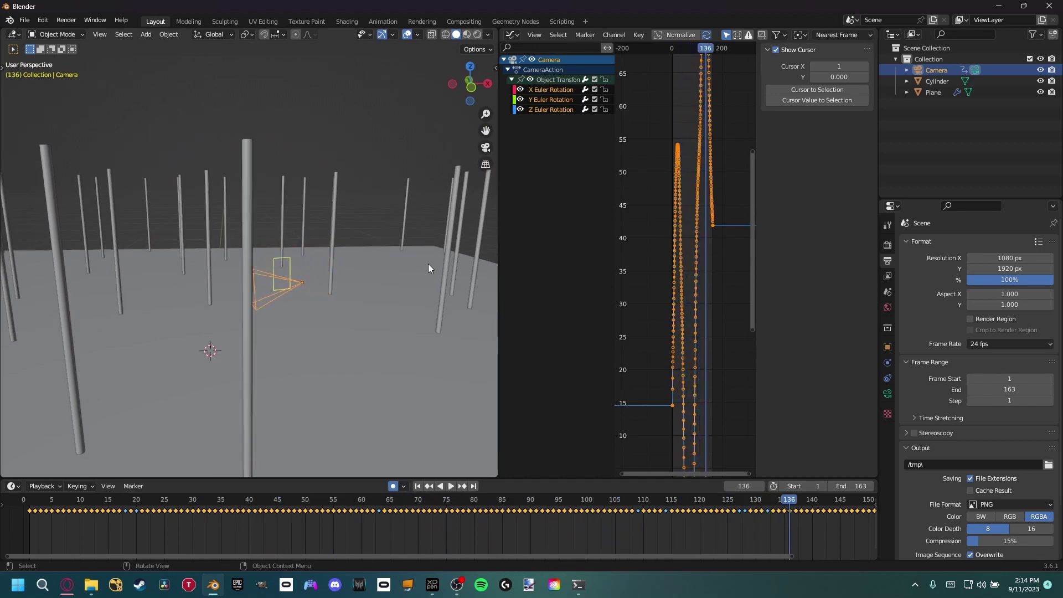
Turn off auto keying and insert a Location keyframe for the camera at frame 1
left_click_drag(538, 556, 544, 556)
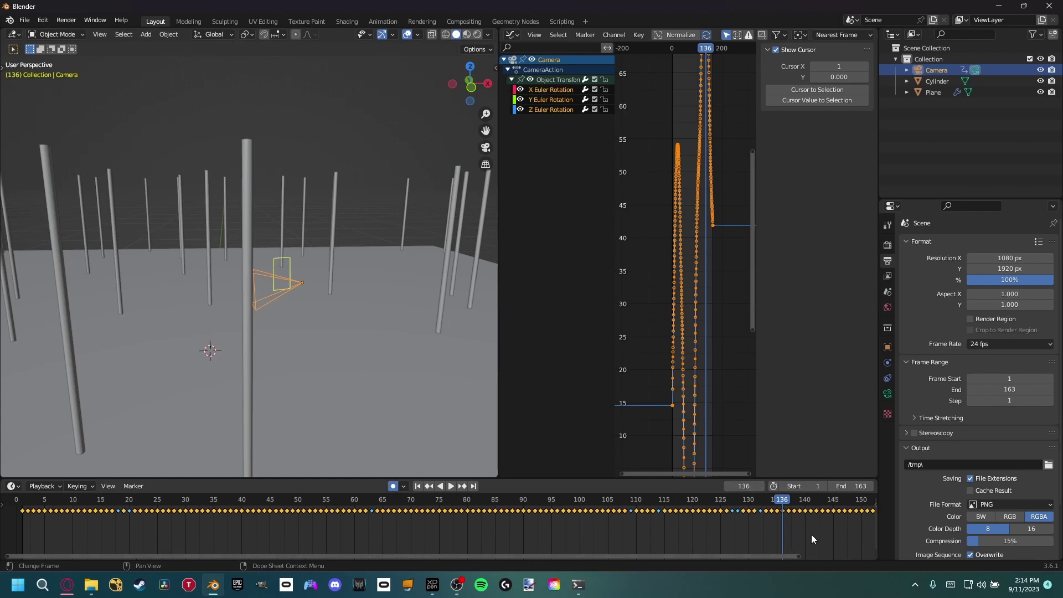
left_click_drag(798, 556, 948, 554)
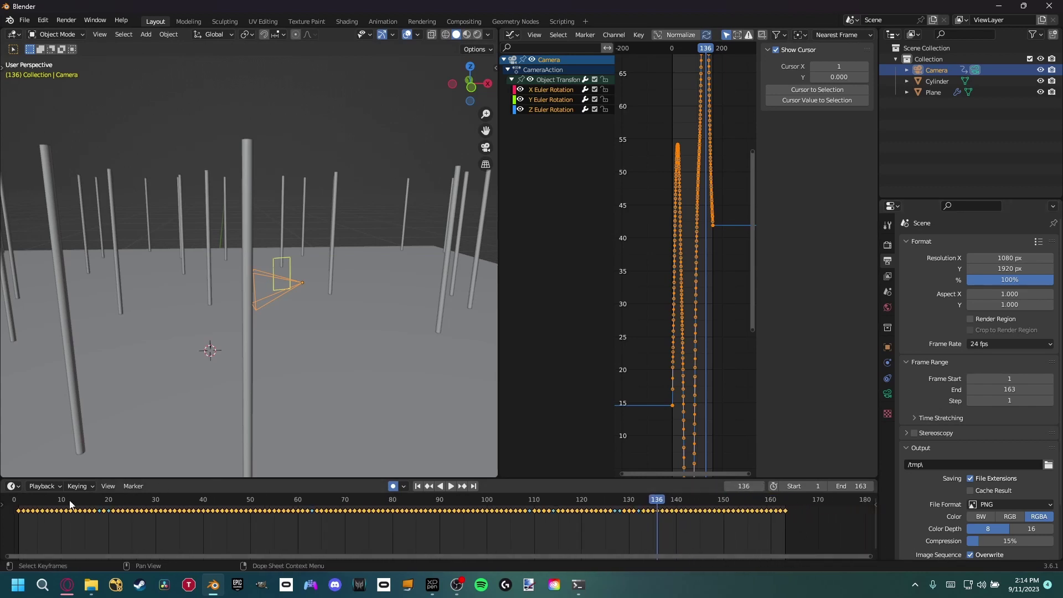
left_click(21, 505)
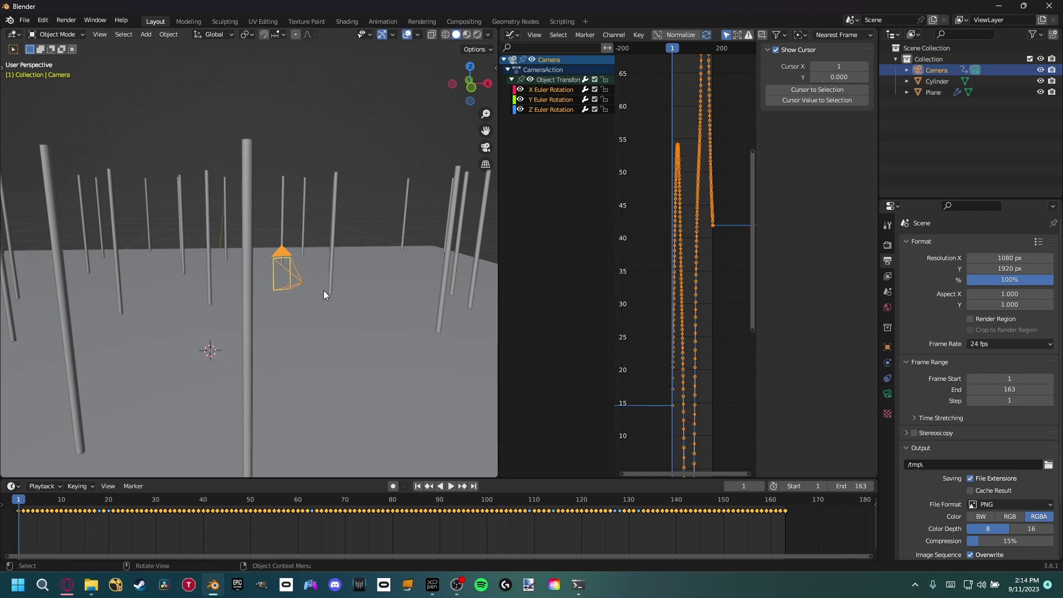
key("i")
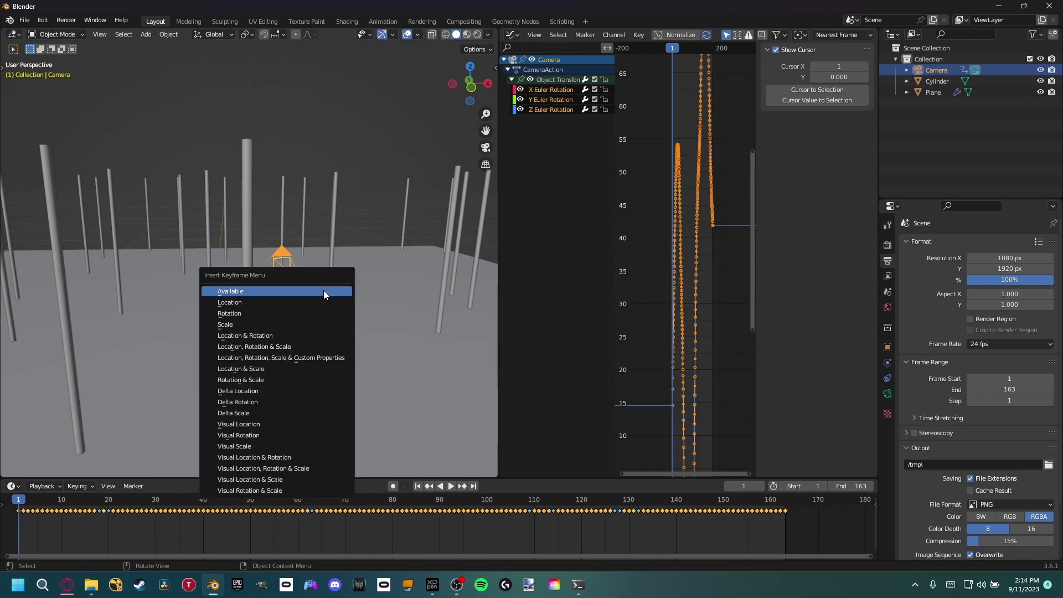
left_click(242, 302)
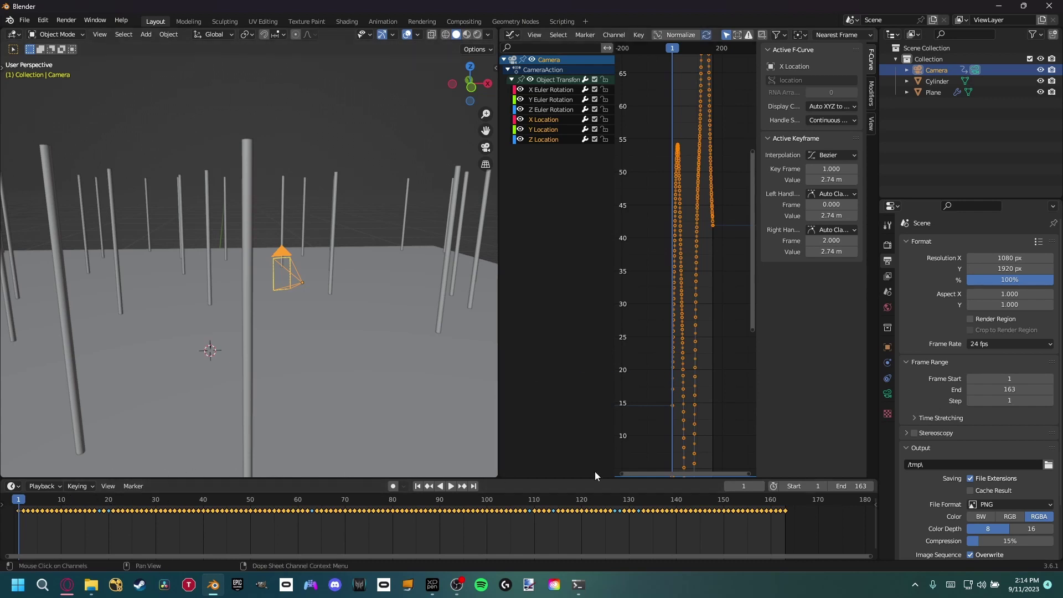
At frame 163, move the camera diagonally across the plane in top view to about X -3.92 m and insert a Location keyframe
left_click(785, 497)
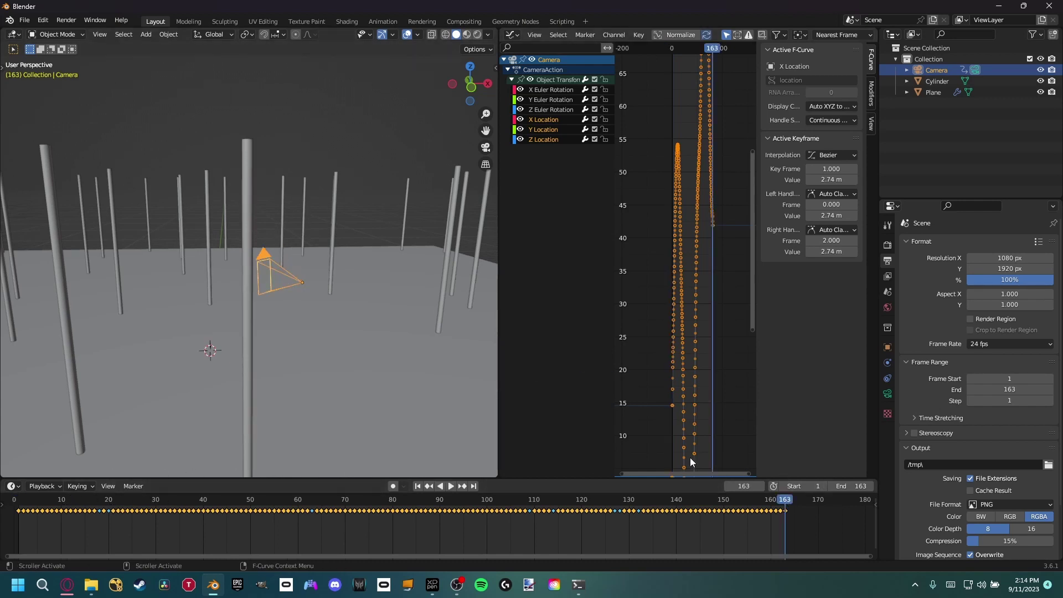
mouse_move(350, 342)
middle_mouse_down()
mouse_move(364, 327)
mouse_move(351, 361)
middle_mouse_up()
scroll(351, 361, "down", 1)
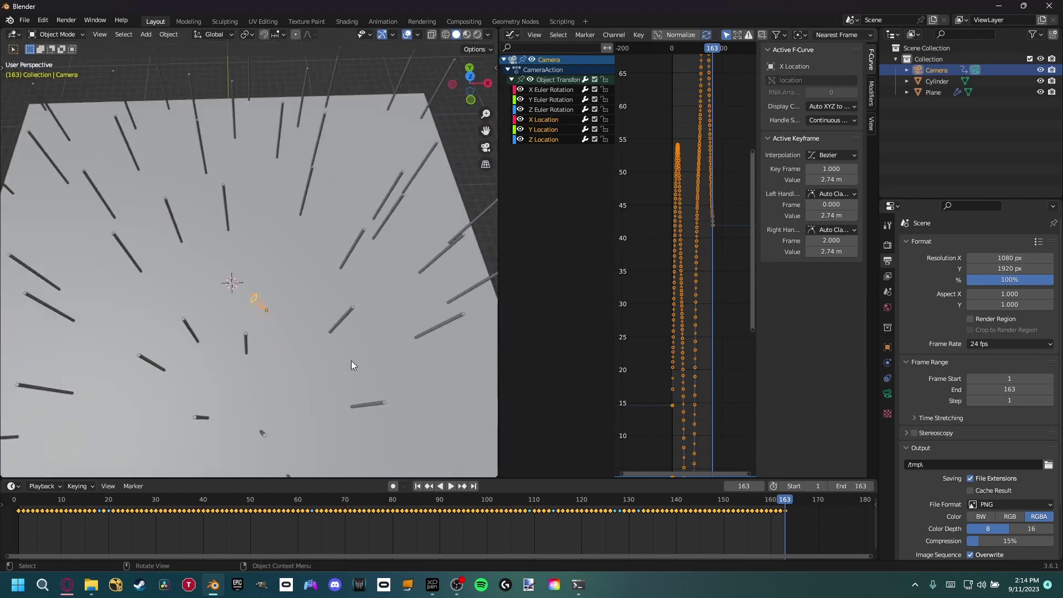
key("KP_7")
scroll(278, 317, "down", 3)
scroll(278, 324, "down", 1)
scroll(294, 310, "up", 4)
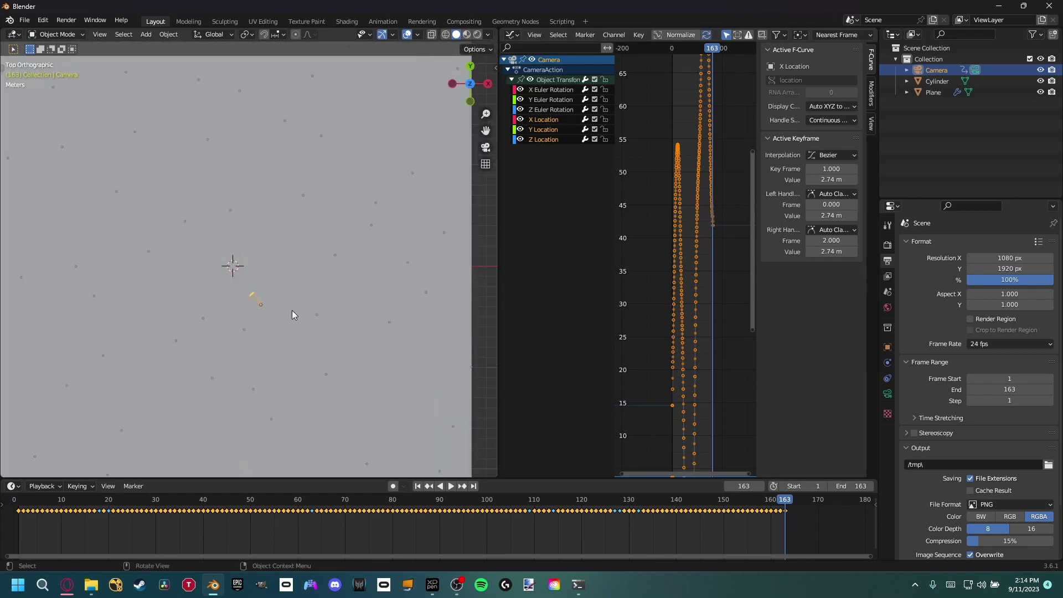
key("g")
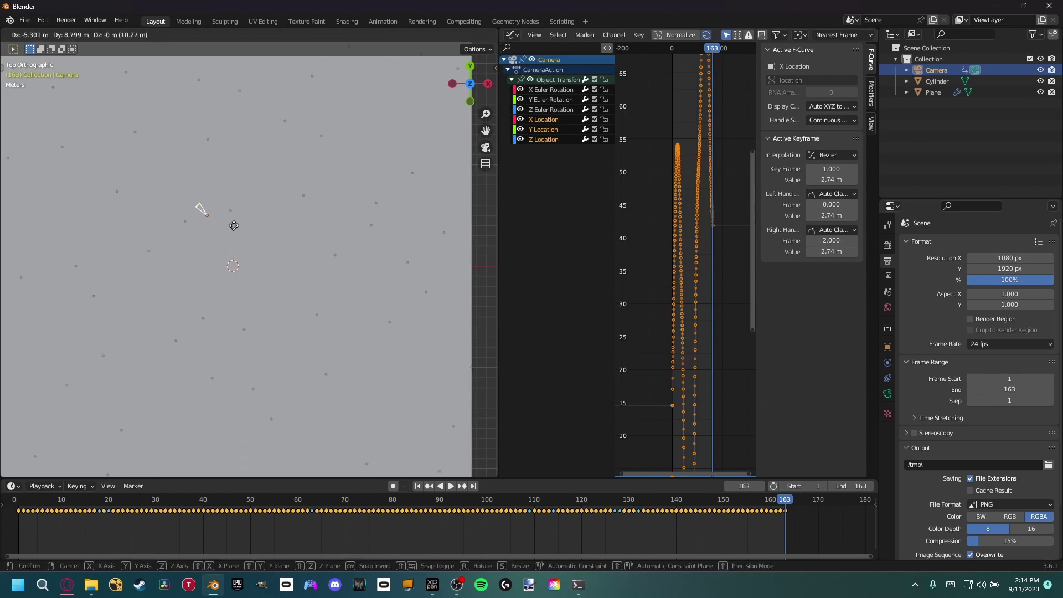
left_click(222, 208)
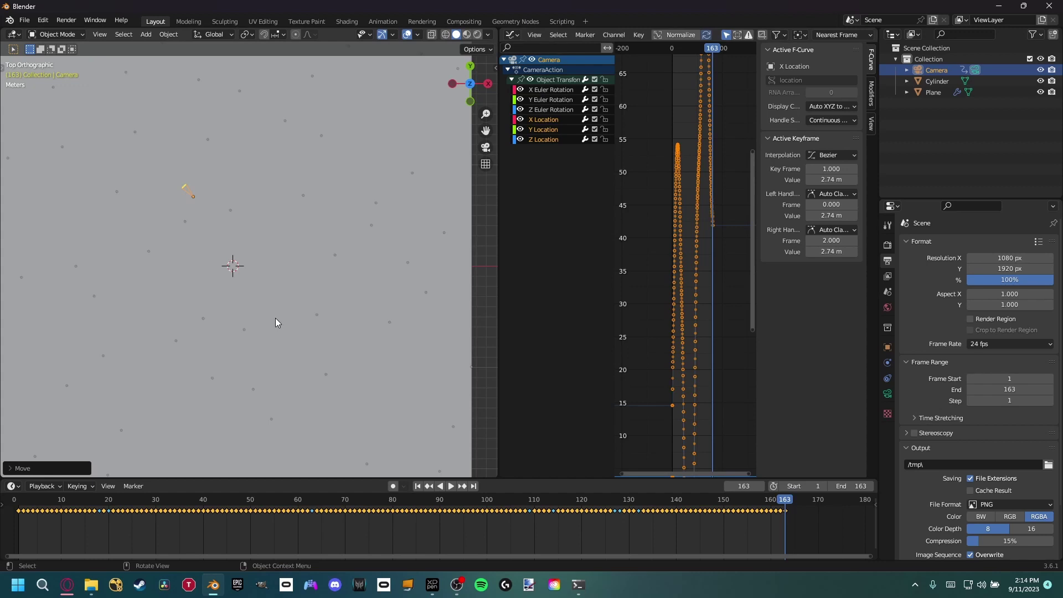
key("i")
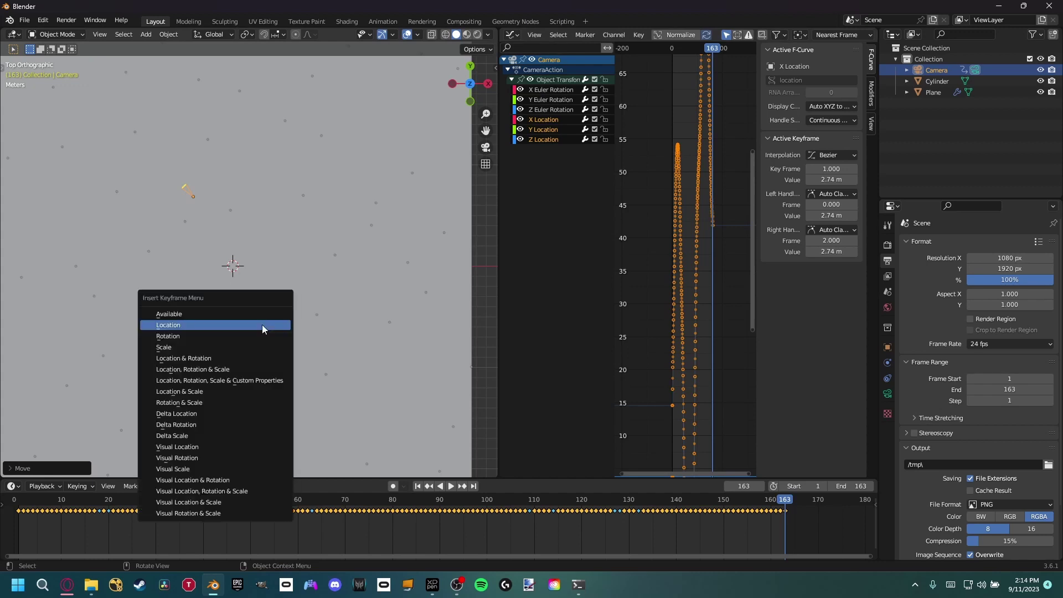
left_click(248, 325)
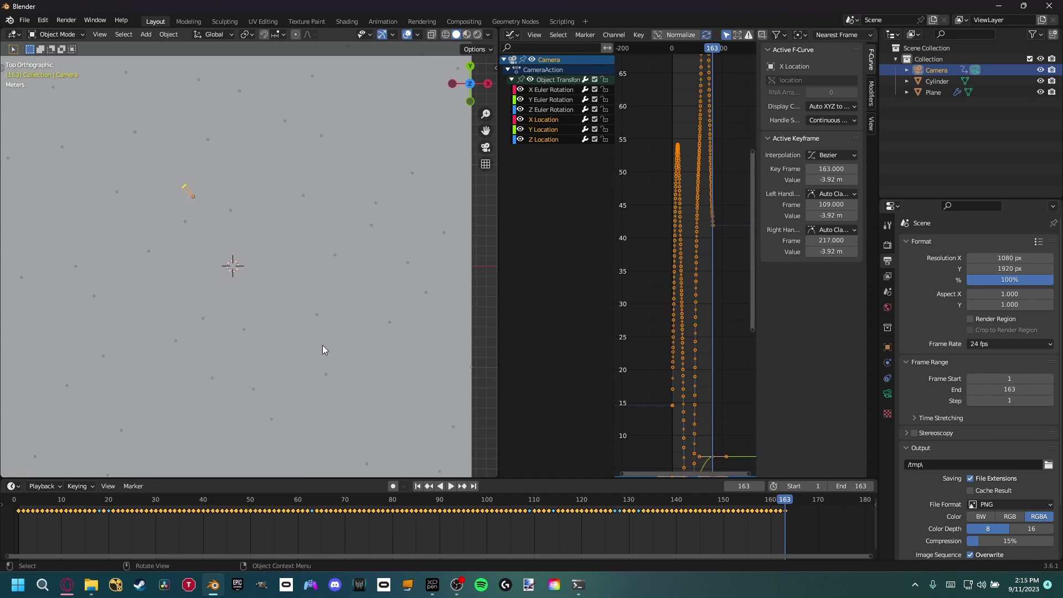
Play the walking move from above and through the camera, and return to frame 1
left_click_drag(27, 500, 19, 523)
key("space")
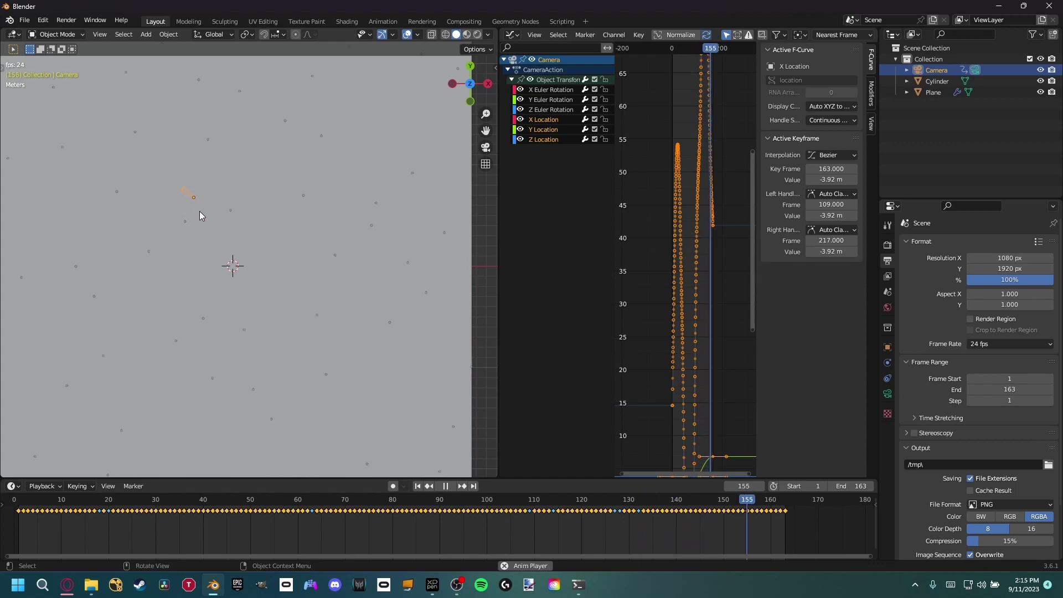
key("KP_0")
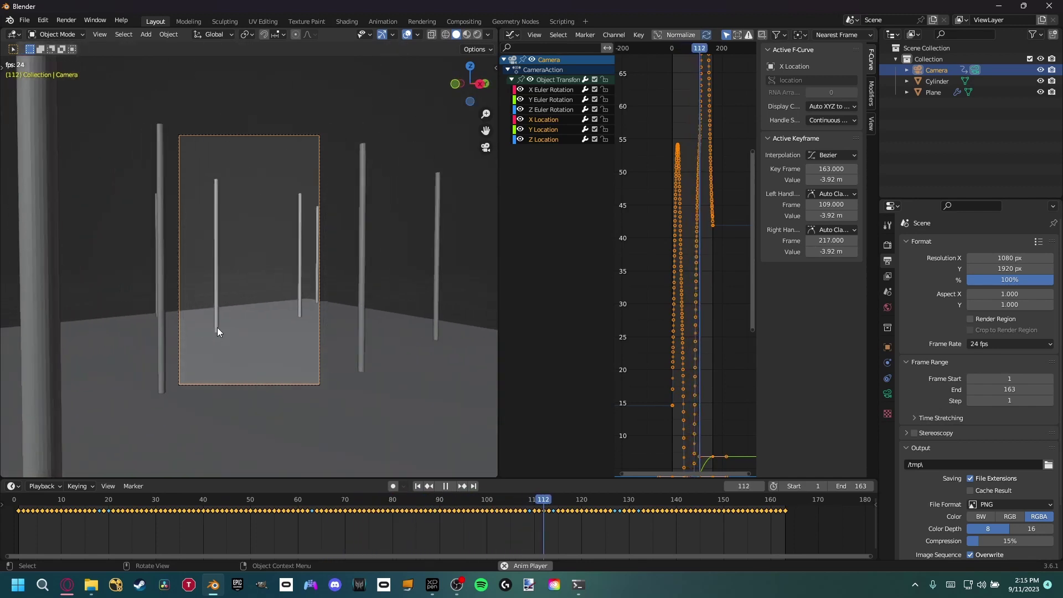
key("space")
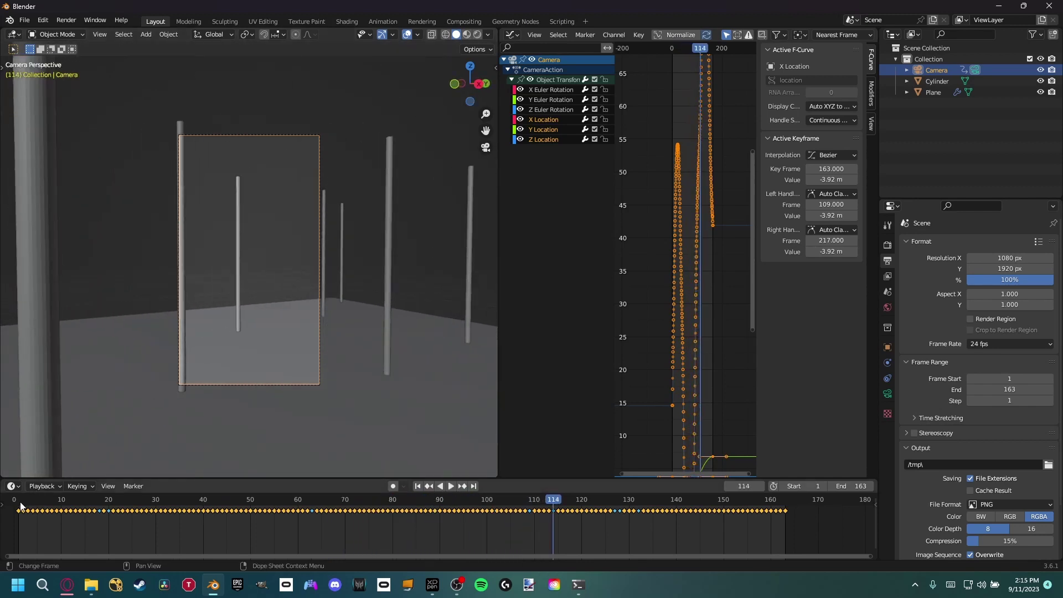
left_click_drag(48, 506, 20, 507)
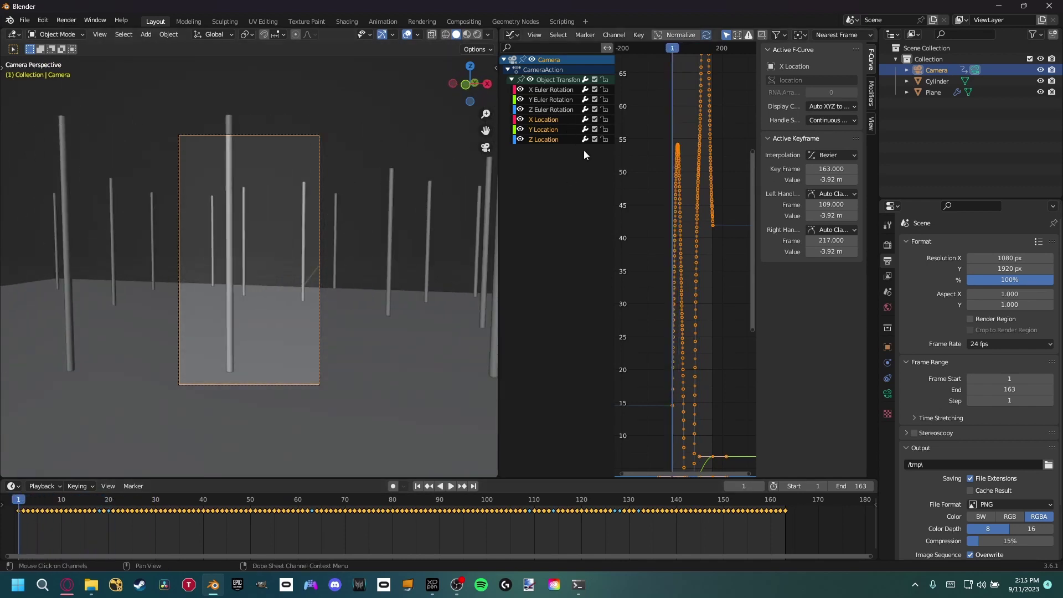
Add a Noise modifier to the camera's X Euler Rotation curve
left_click(548, 92)
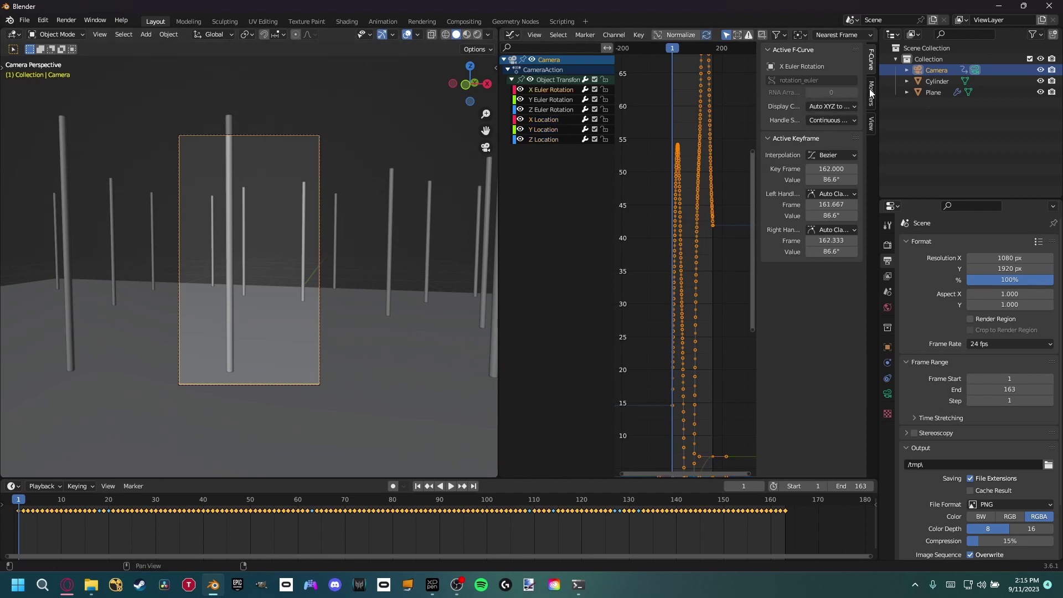
key("n")
key("n")
left_click(872, 94)
left_click(799, 52)
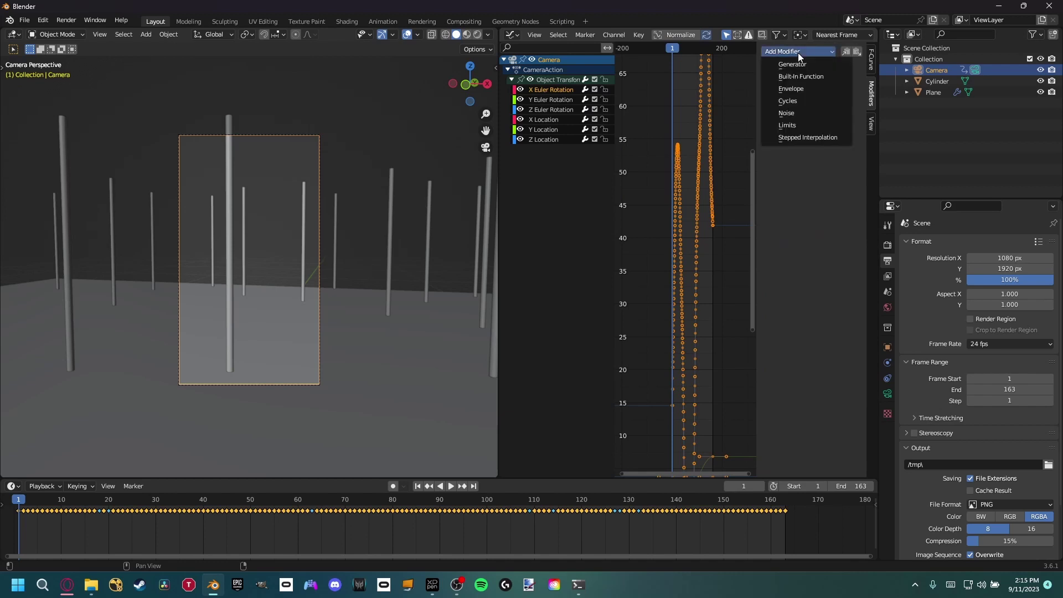
left_click(796, 113)
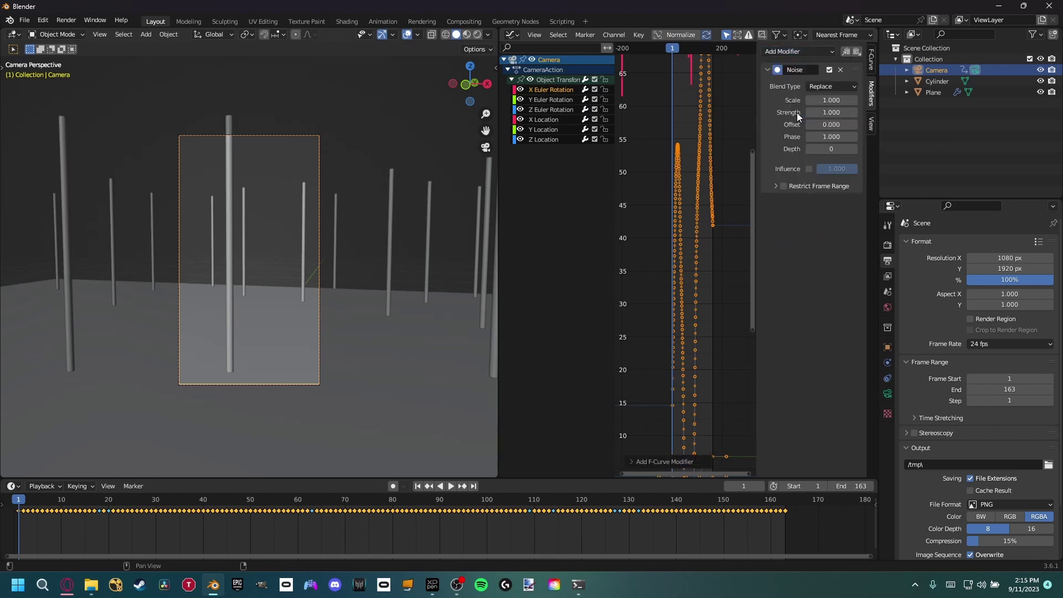
Set the X rotation noise to strength 0.1 and scale 12.7 while the animation plays, and return to frame 1
middle_click_drag(649, 105, 654, 376)
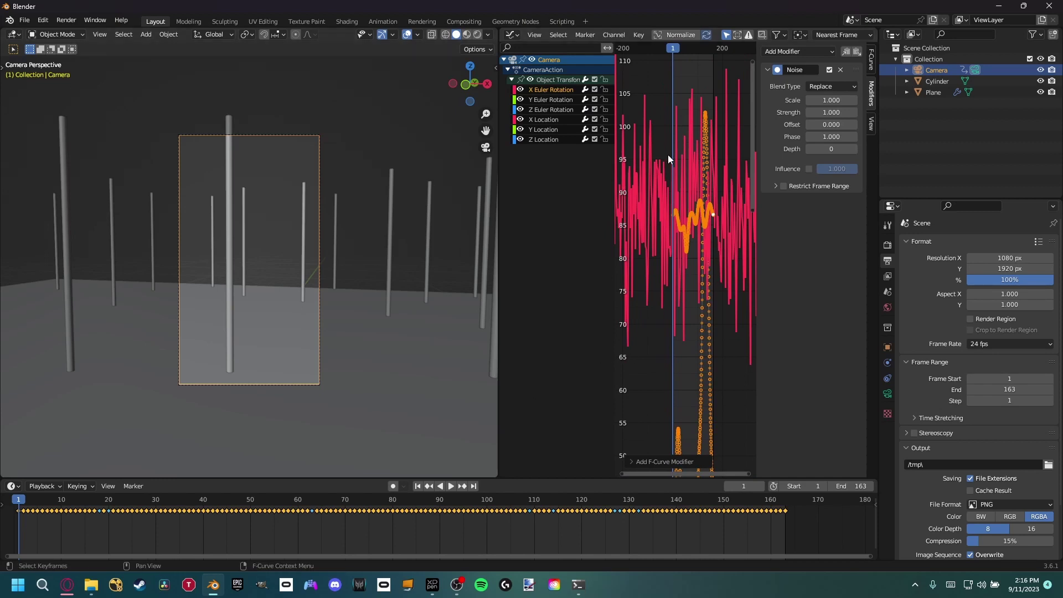
left_click(453, 484)
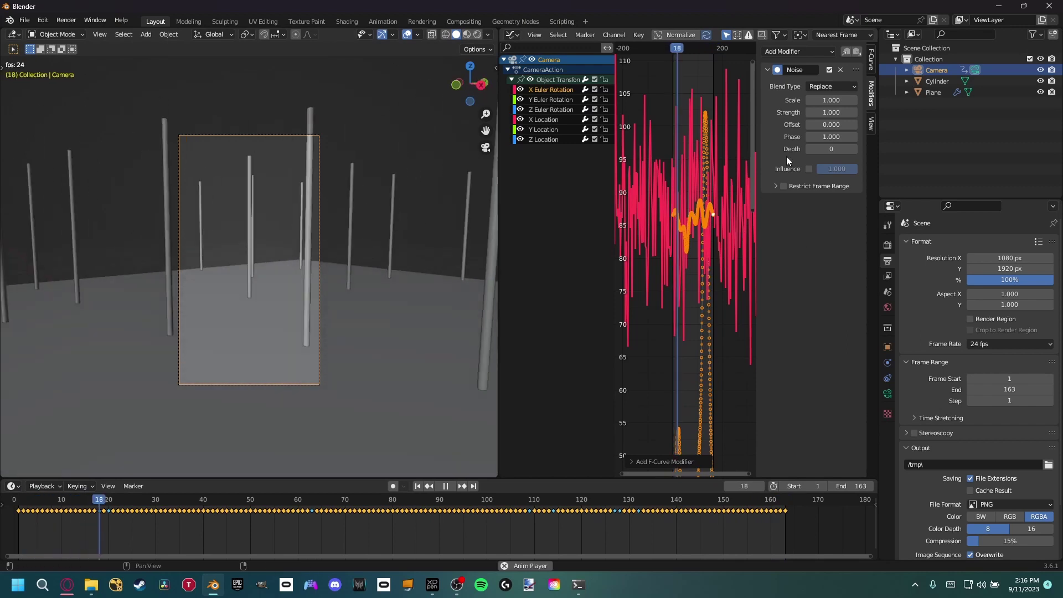
left_click_drag(831, 112, 894, 102)
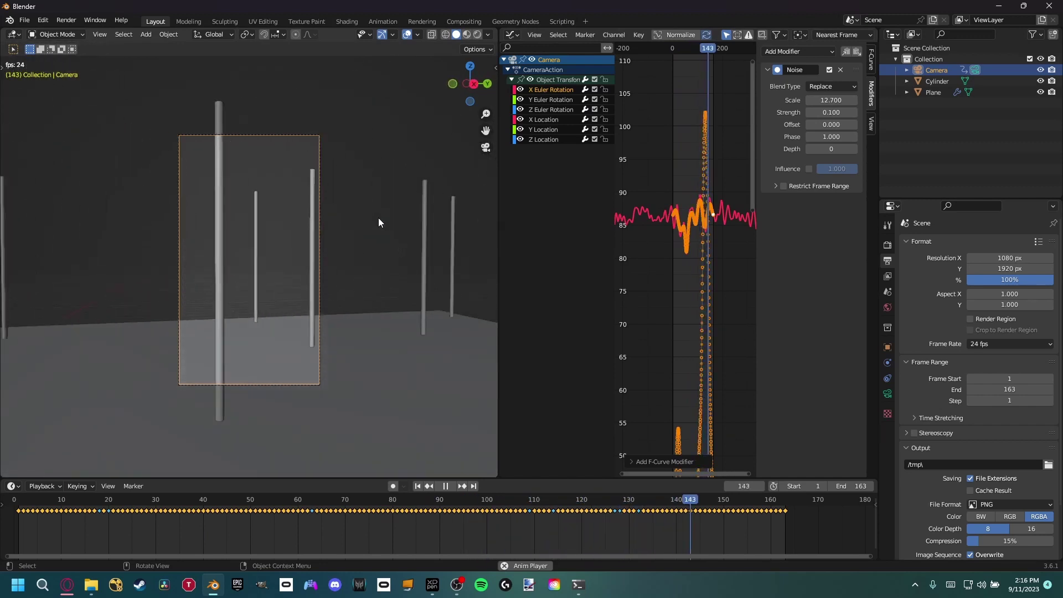
key("Escape")
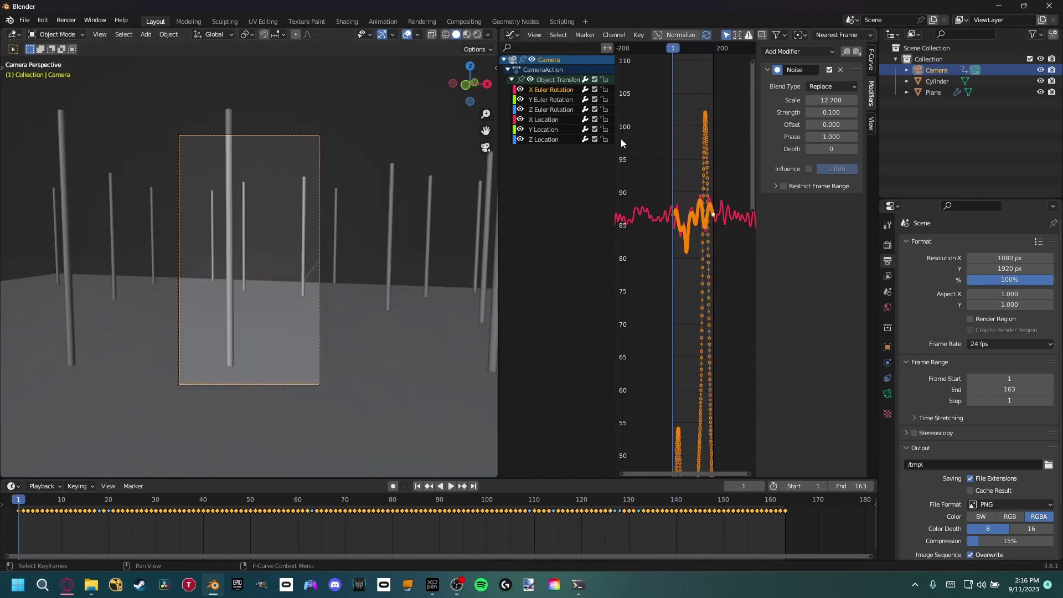
Add a Noise modifier to the camera's Y Euler Rotation curve and play the animation to check the shake
left_click(551, 98, "shift")
left_click(803, 52)
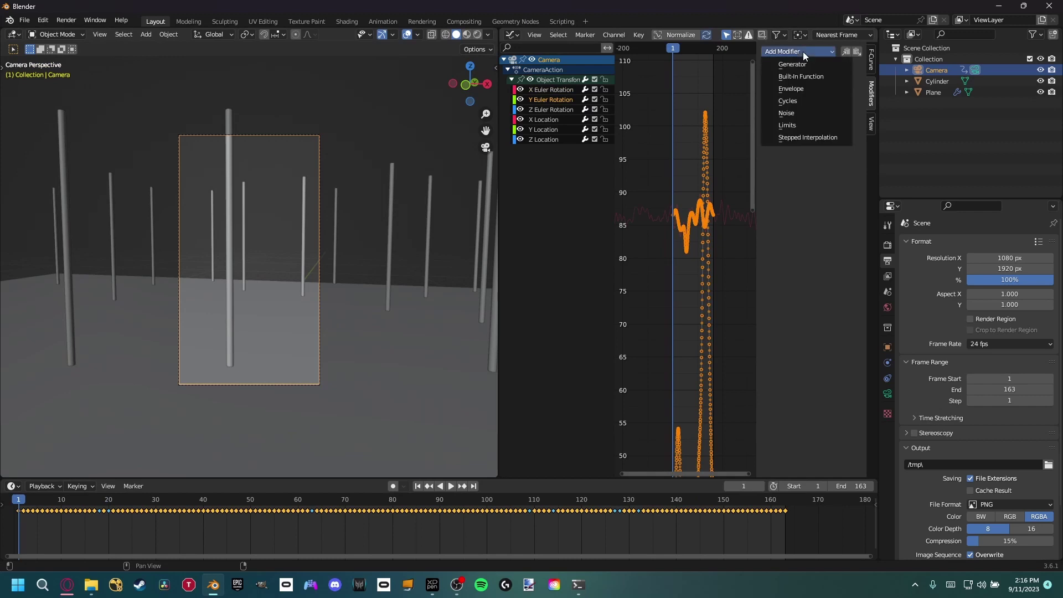
left_click(793, 113)
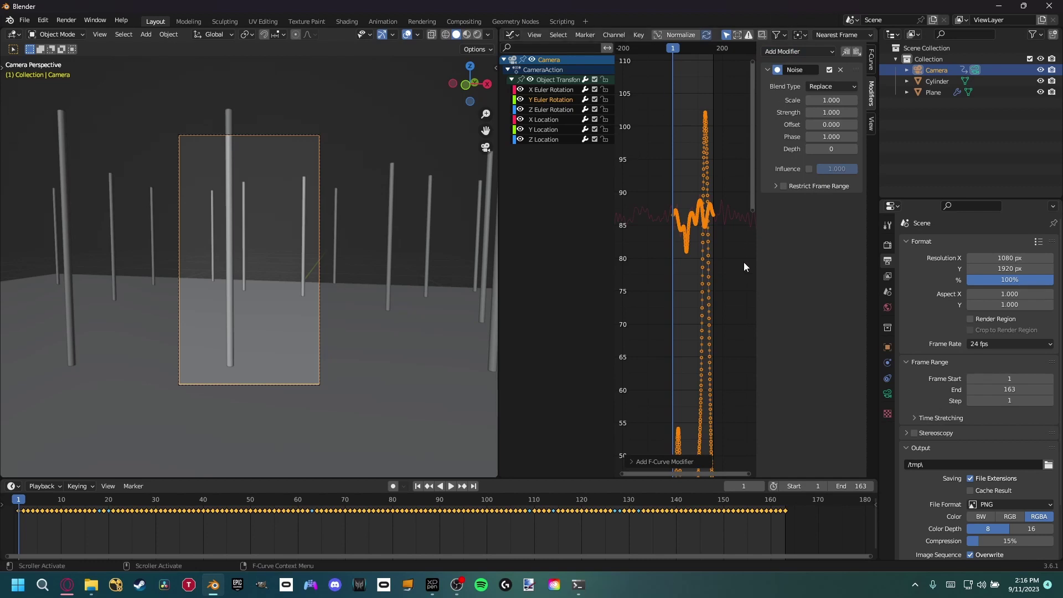
key("space")
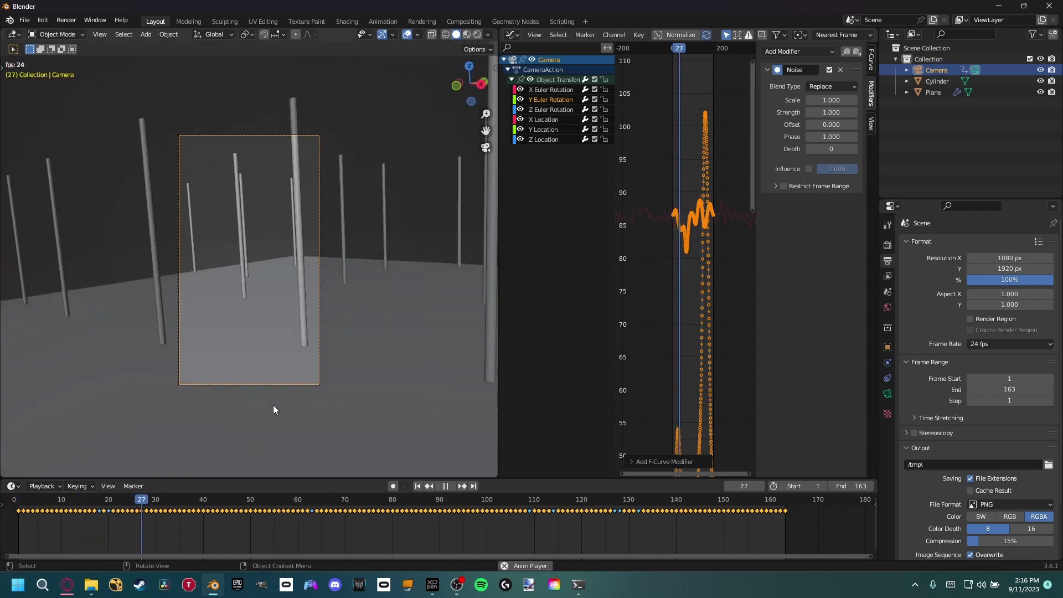
Set the Y rotation noise to strength 0.3 and scale 109.7, and play the animation to check the shake
key("space")
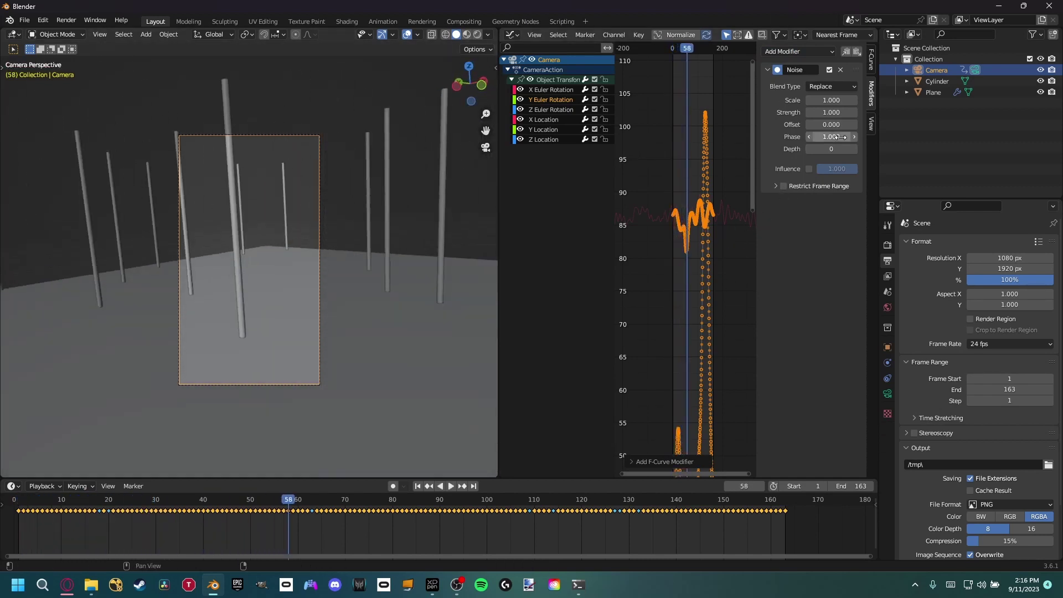
mouse_move(828, 114)
left_mouse_down()
mouse_move(805, 113)
mouse_move(862, 100)
mouse_move(844, 100)
left_mouse_up()
key("space")
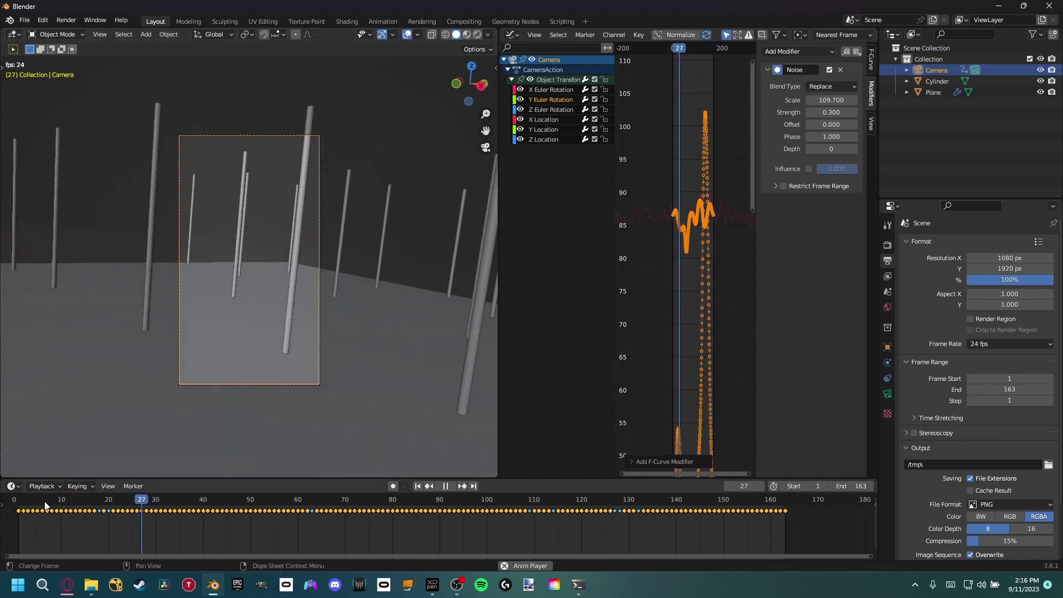
key("space")
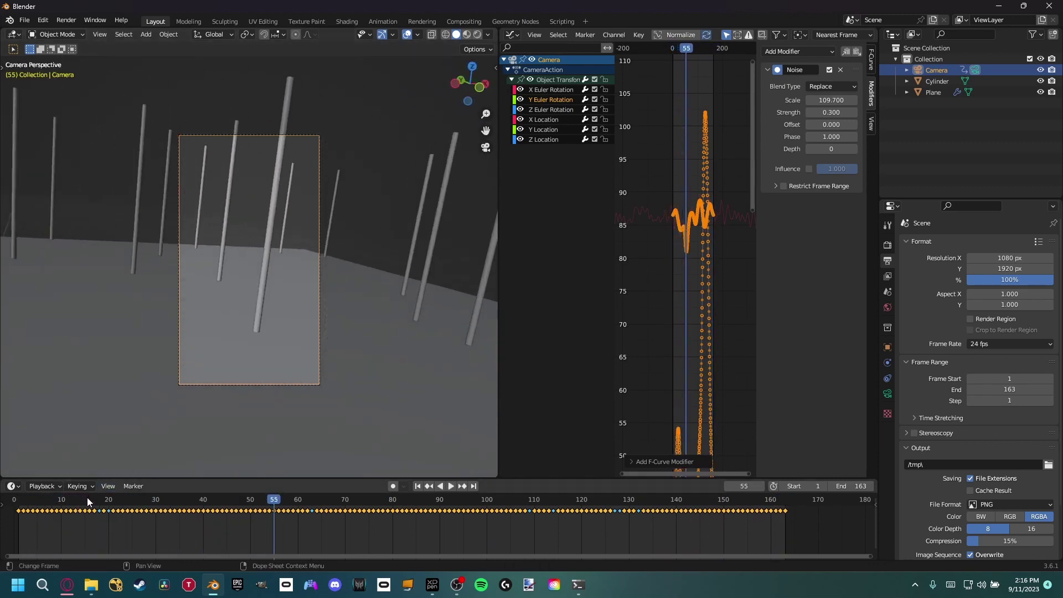
left_click_drag(88, 497, 66, 499)
Give the camera's Z Euler Rotation curve a Noise modifier with strength 0.3 and scale 183.3, and play it back from the start
left_click(553, 109)
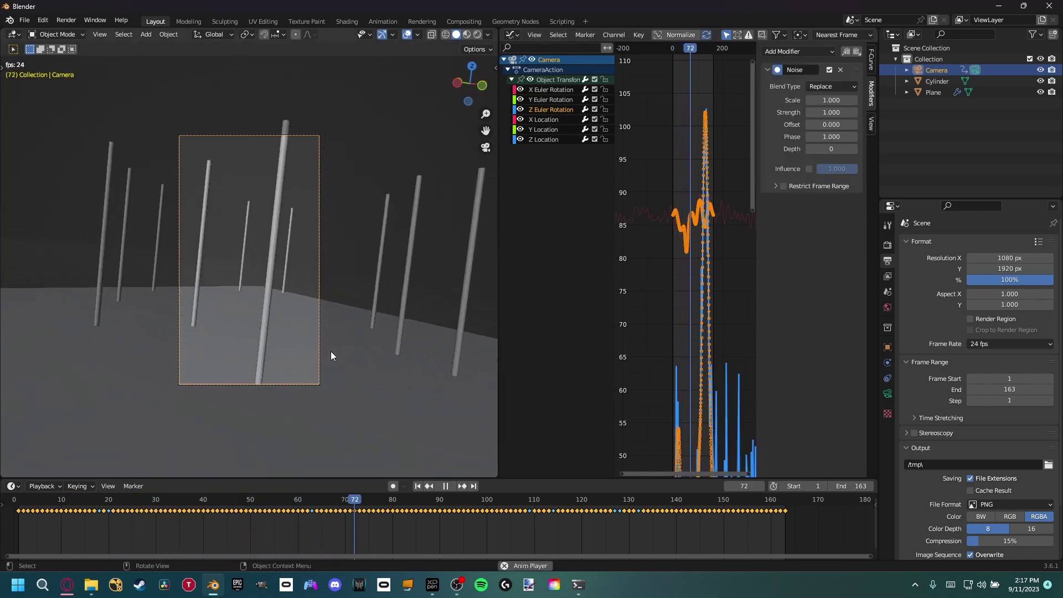
key("space")
left_click_drag(831, 112, 864, 100)
key("shift+Left")
key("space")
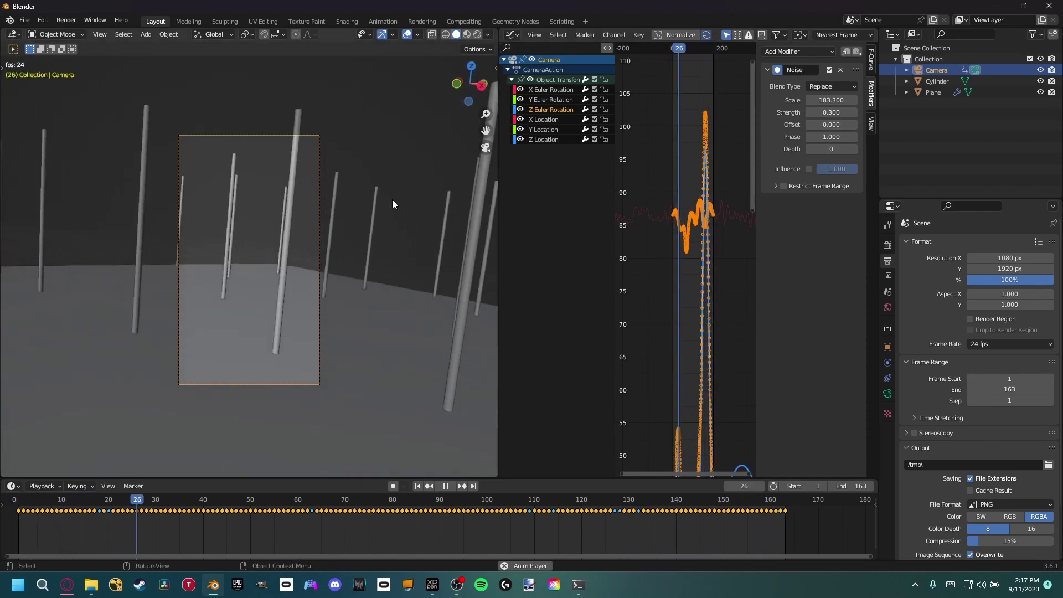
key("Escape")
Open the camera's lens settings and preview the shaky walk through the camera up to frame 111
scroll(308, 322, "up", 2)
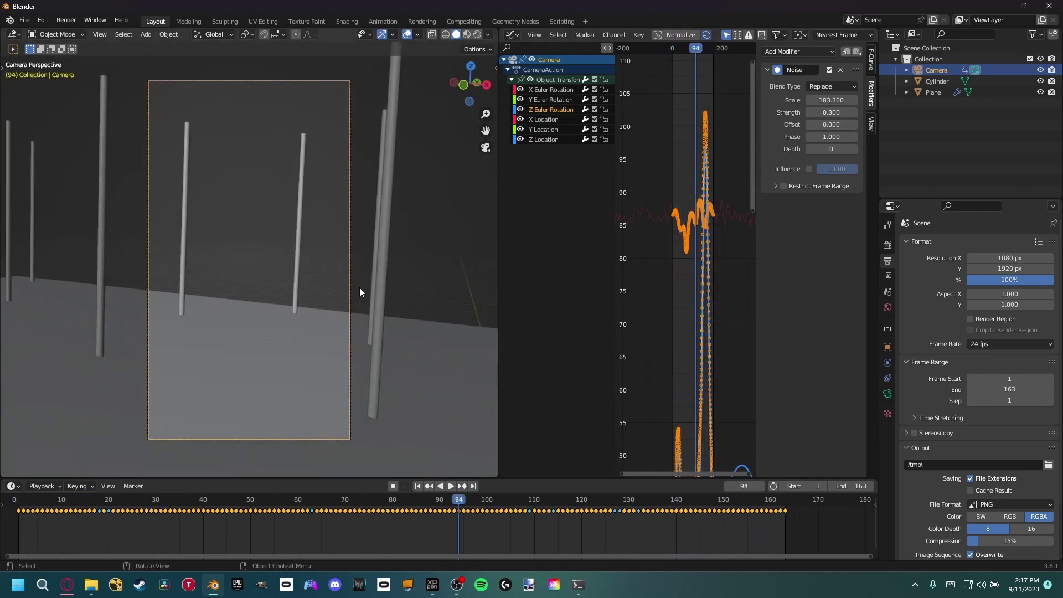
middle_click_drag(307, 324, 357, 281)
key("KP_0")
left_click(887, 394)
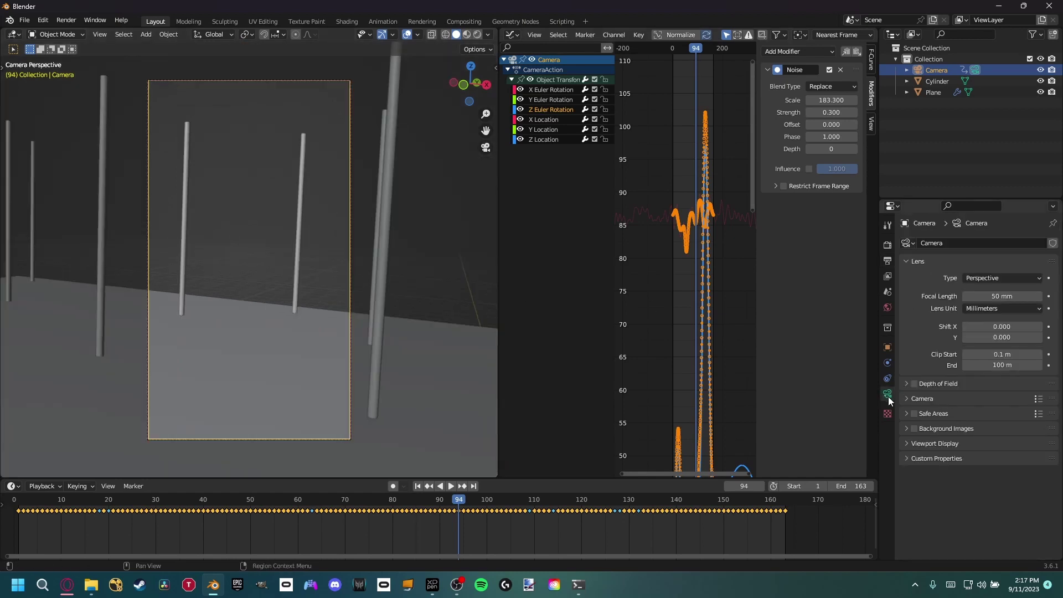
left_click(379, 502)
key("space")
left_click_drag(379, 502, 508, 496)
key("space")
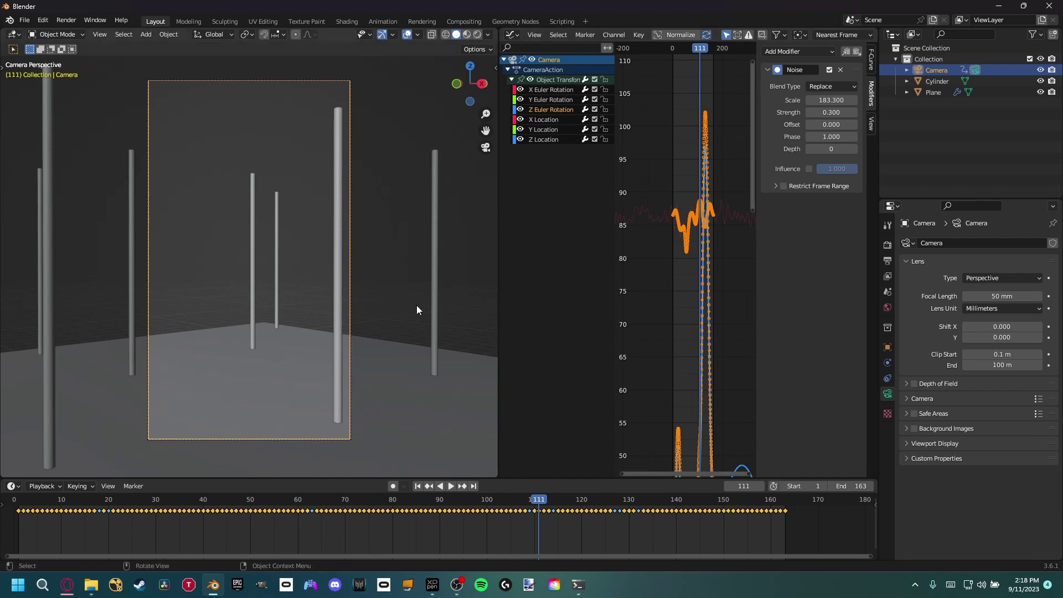
Set the camera's focal length to 18 mm
left_click_drag(1007, 296, 959, 296)
left_click(1002, 296)
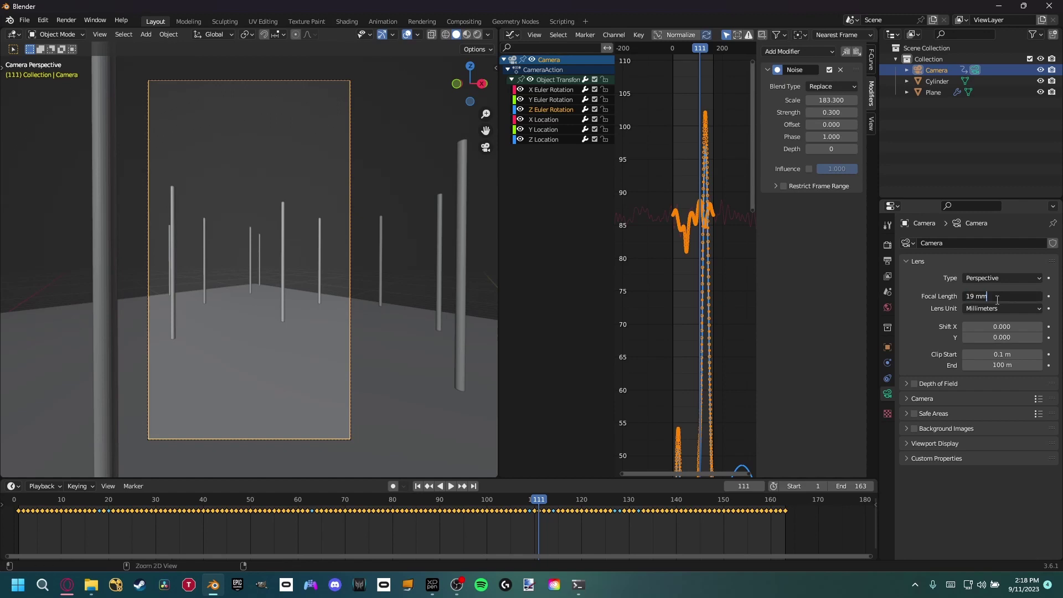
key("ctrl+a")
key("Return")
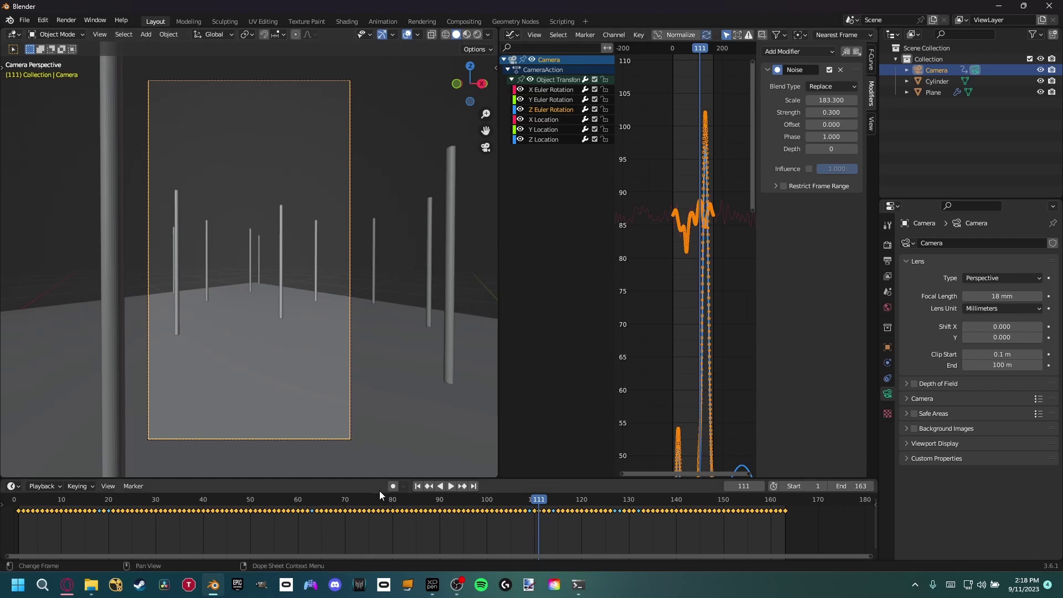
Go to frame 79 and switch the viewport to rendered shading
mouse_move(380, 490)
left_mouse_down()
mouse_move(291, 513)
mouse_move(208, 515)
mouse_move(387, 506)
left_mouse_up()
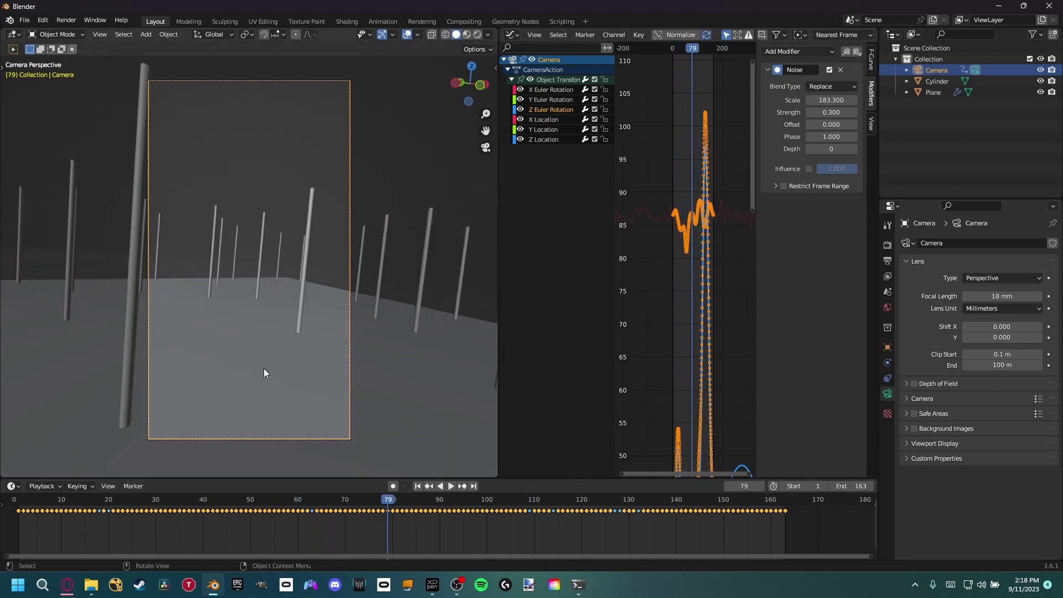
key("z")
left_click(263, 307)
Add a point light and move it above the ground plane, away from the scene origin
key("shift+a")
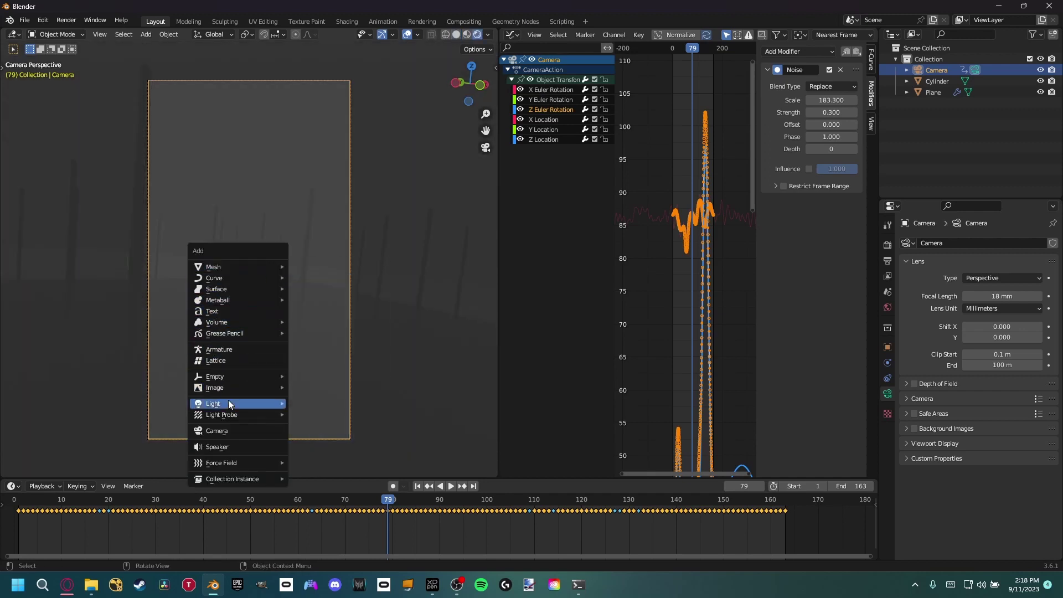
mouse_move(229, 407)
left_click(335, 404)
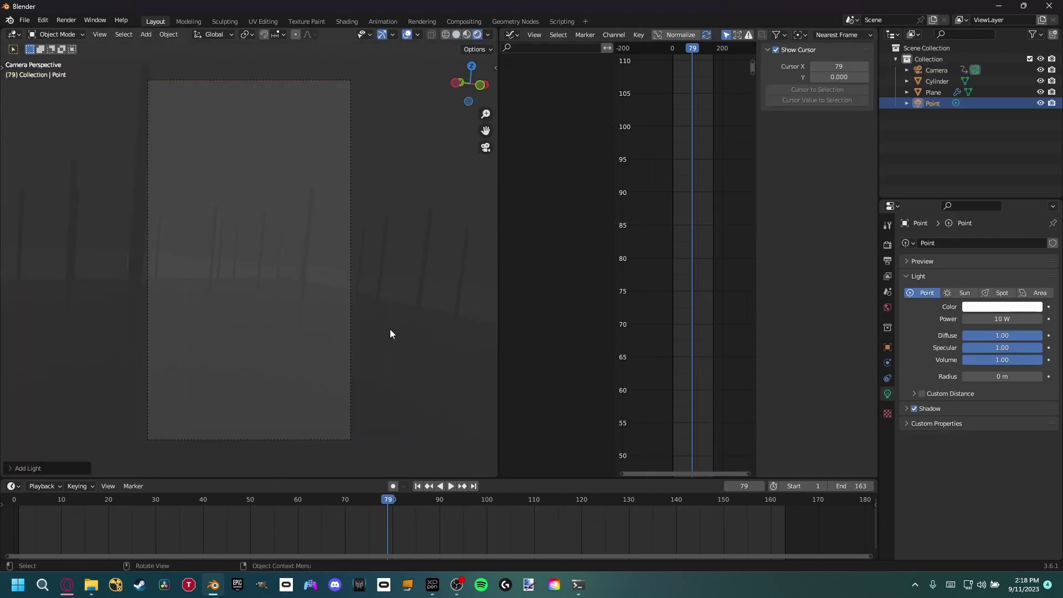
middle_click_drag(304, 464, 178, 311)
key("g")
left_click(267, 291)
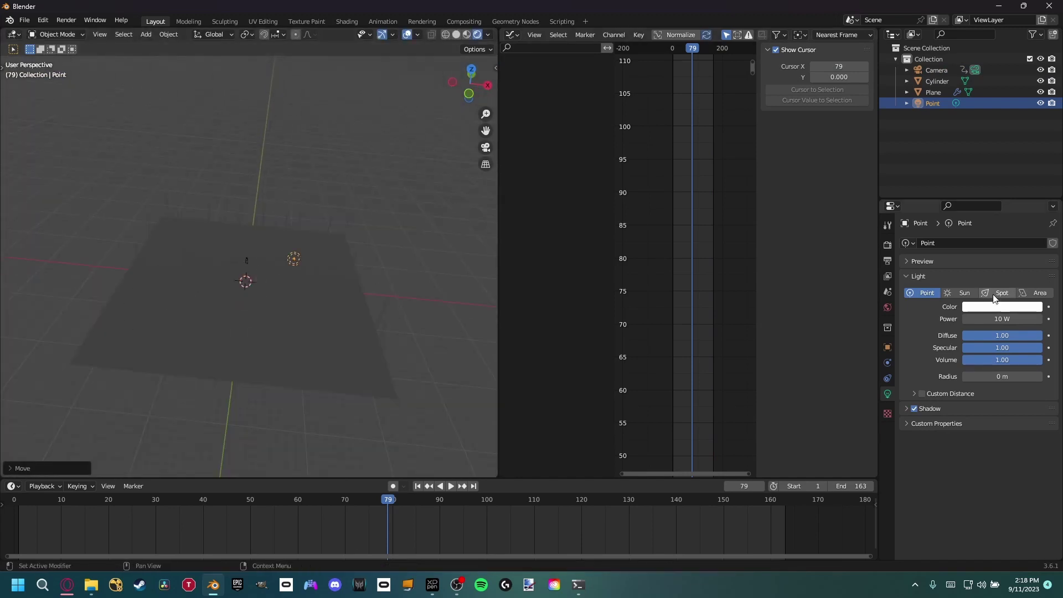
Set the point light's radius to 11.5 m and its power to 10037 W
left_click_drag(995, 324, 1030, 323)
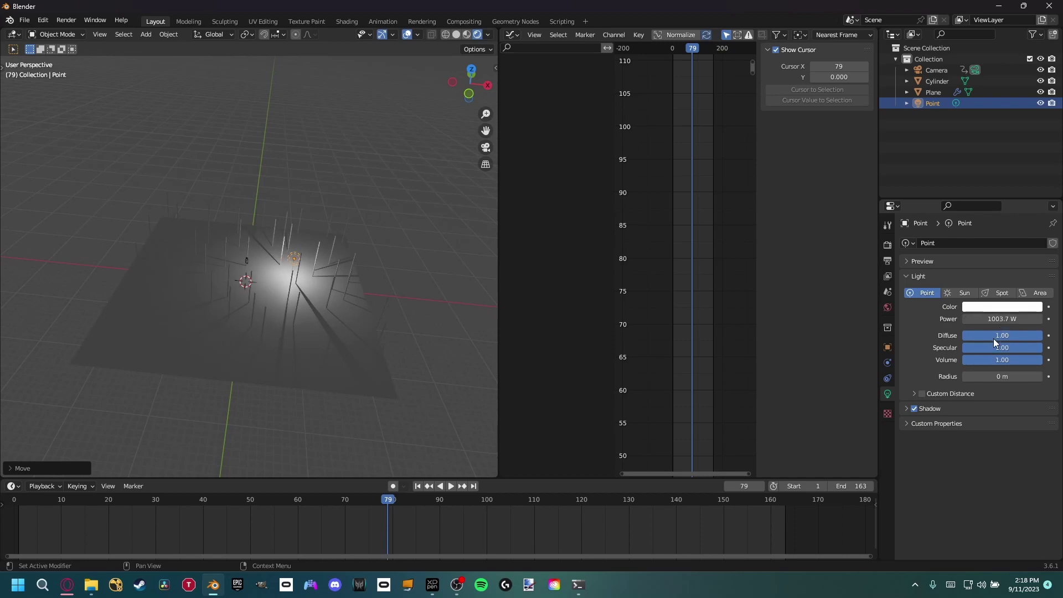
left_click_drag(984, 376, 1019, 376)
left_click(994, 319)
type("*10")
key("Return")
Raise the point light about 12 m along the Z axis and check the lighting through the camera
key("g")
key("z")
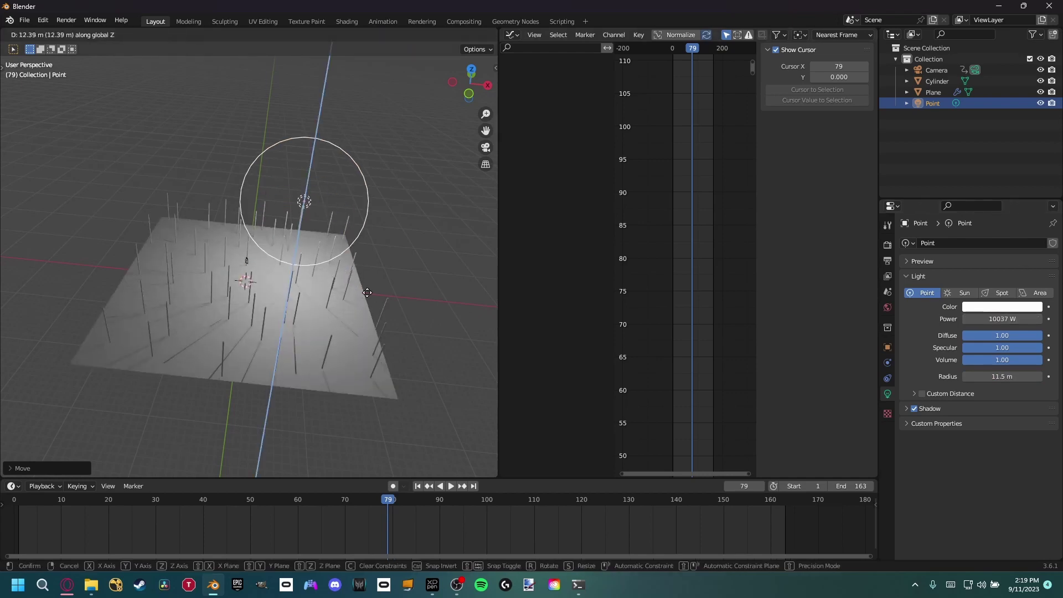
left_click(362, 287)
key("KP_0")
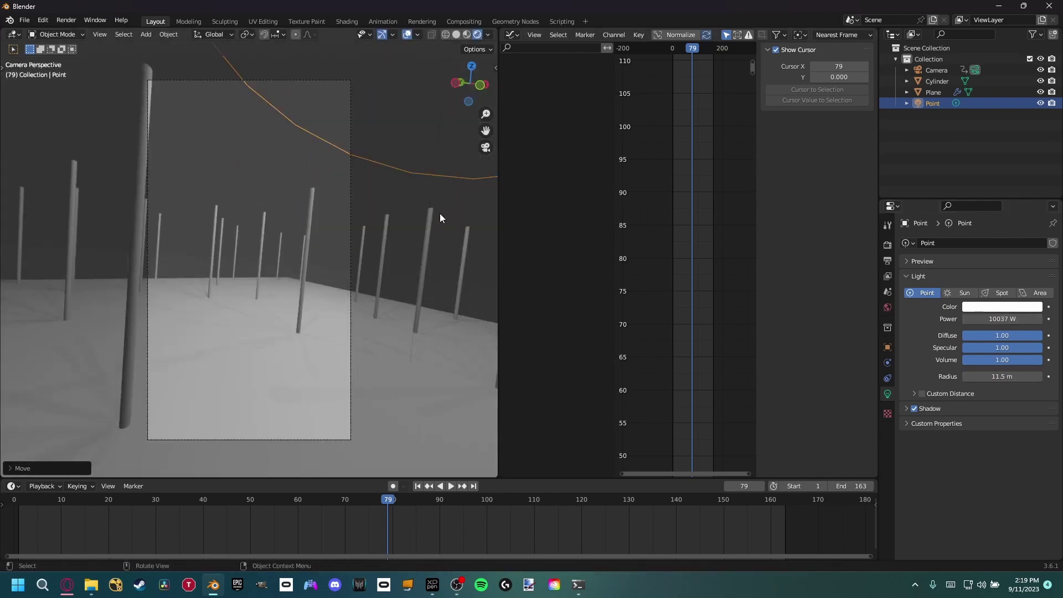
scroll(265, 307, "up", 2)
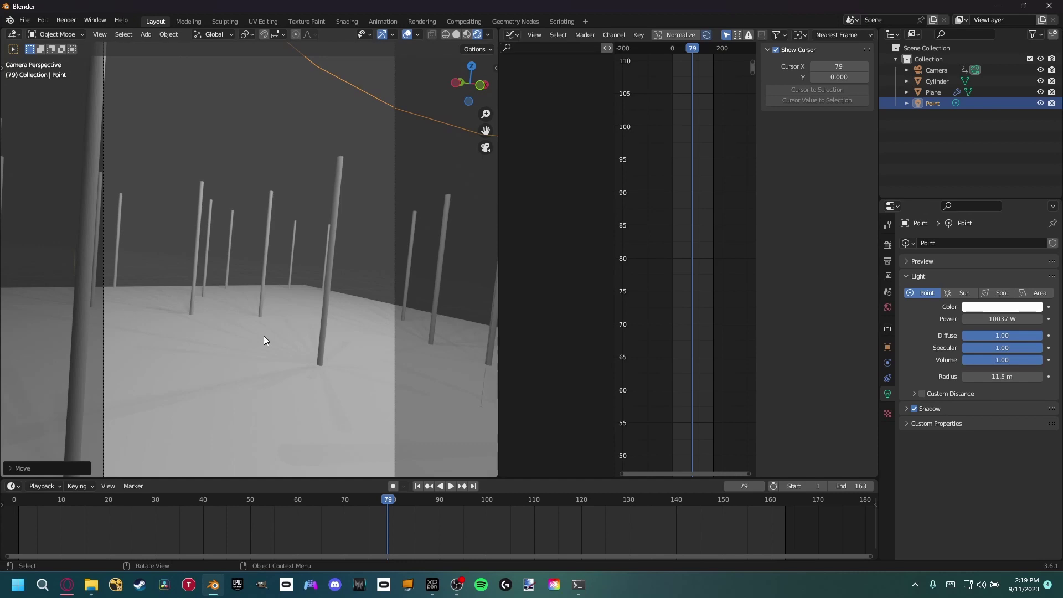
scroll(258, 325, "down", 2)
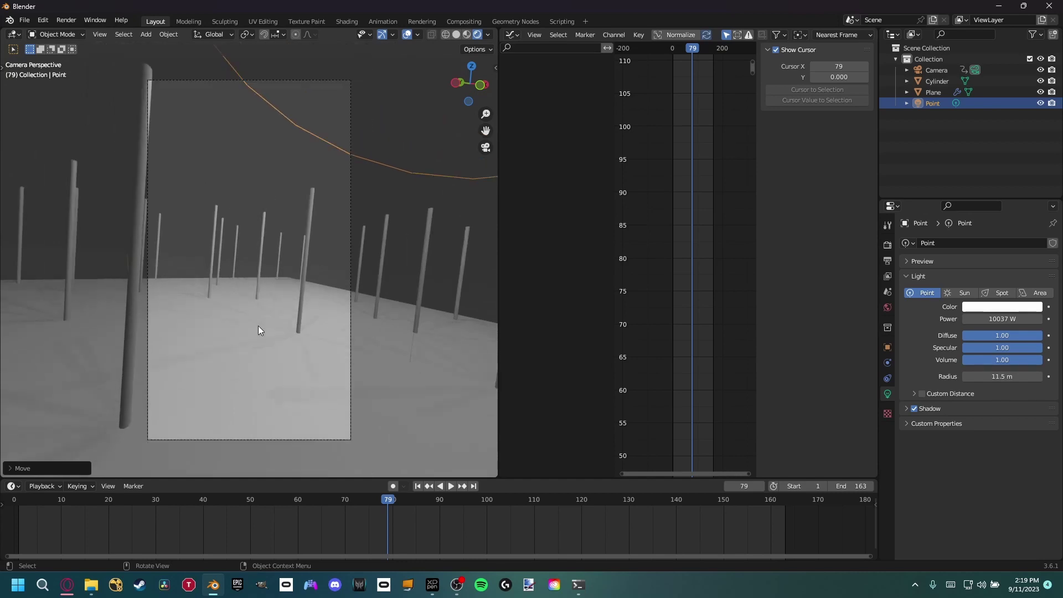
scroll(258, 330, "up", 2)
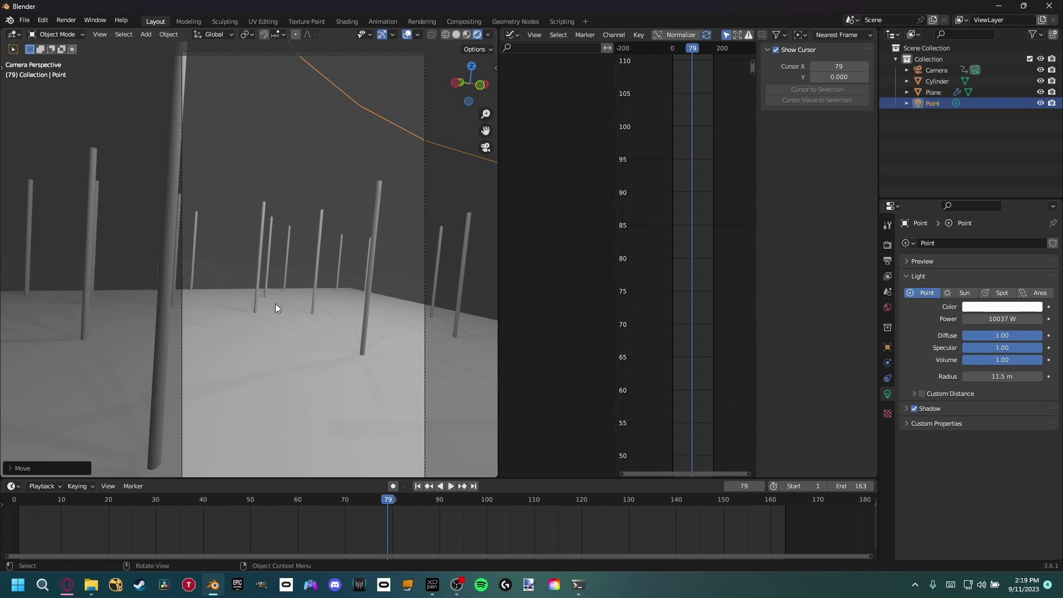
Add a Plain Axes empty, move it horizontally in front of the camera with its height locked, and return to the camera view
key("shift+a")
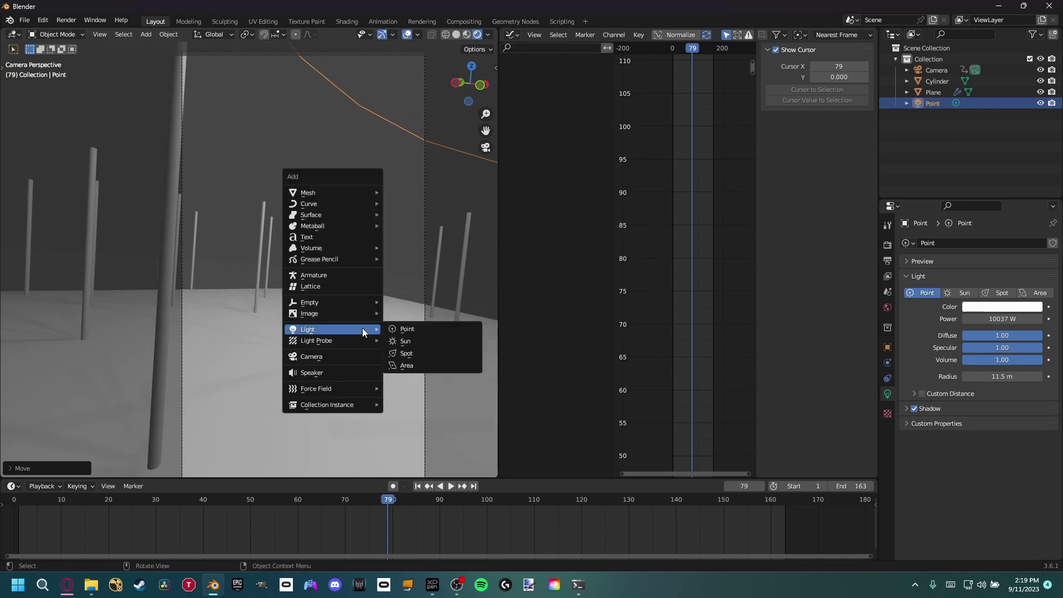
mouse_move(371, 302)
left_click(416, 302)
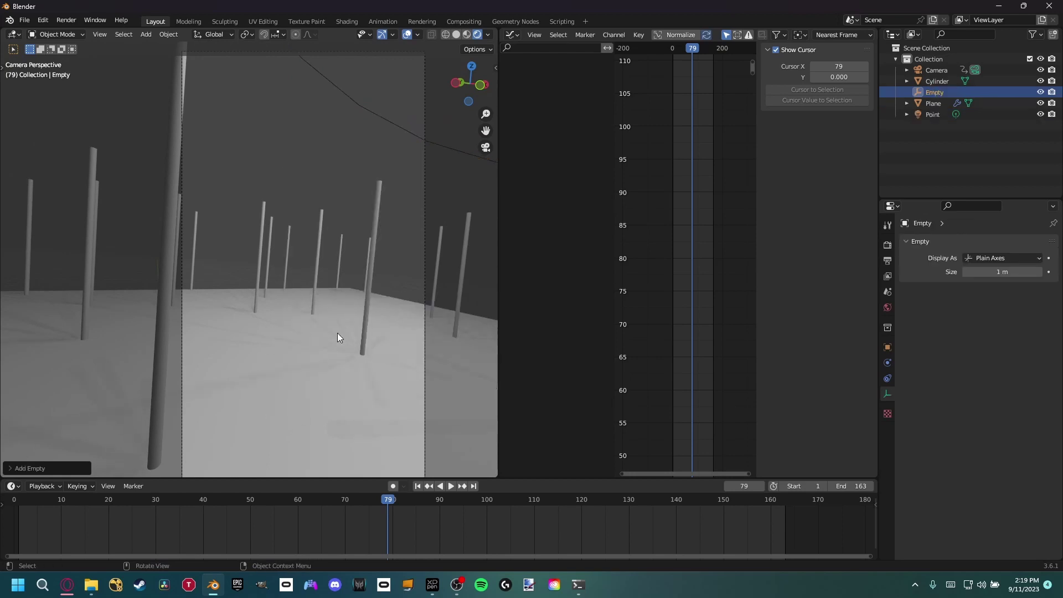
scroll(333, 334, "down", 3)
middle_click_drag(325, 336, 277, 357)
scroll(277, 357, "down", 1)
key("g")
key("shift+z")
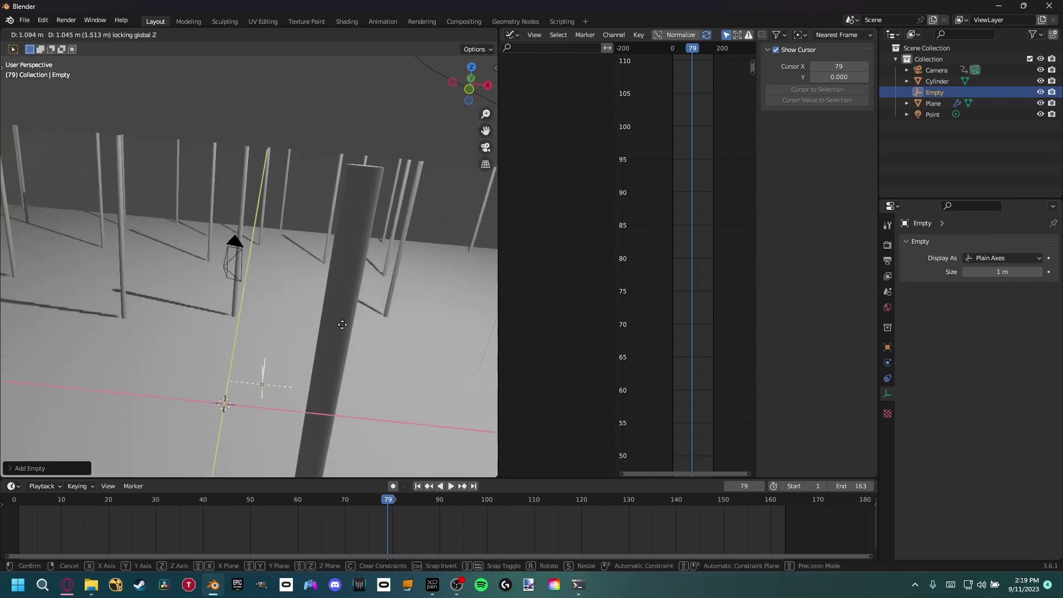
left_click(382, 277)
key("KP_0")
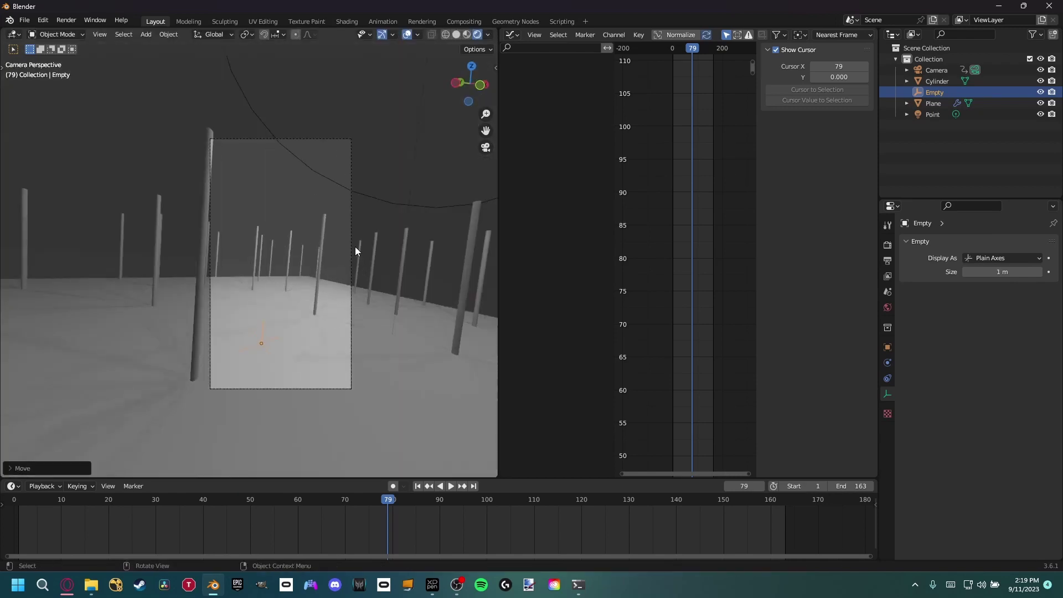
Enable depth of field on the camera and use the empty as its focus object
left_click(352, 226)
scroll(314, 253, "up", 4)
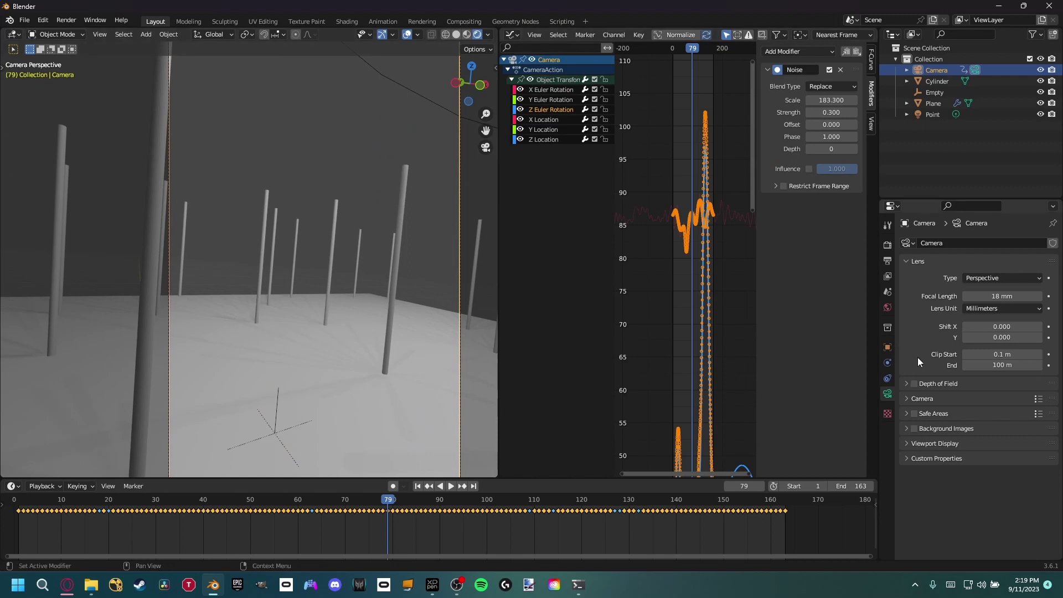
left_click(919, 382)
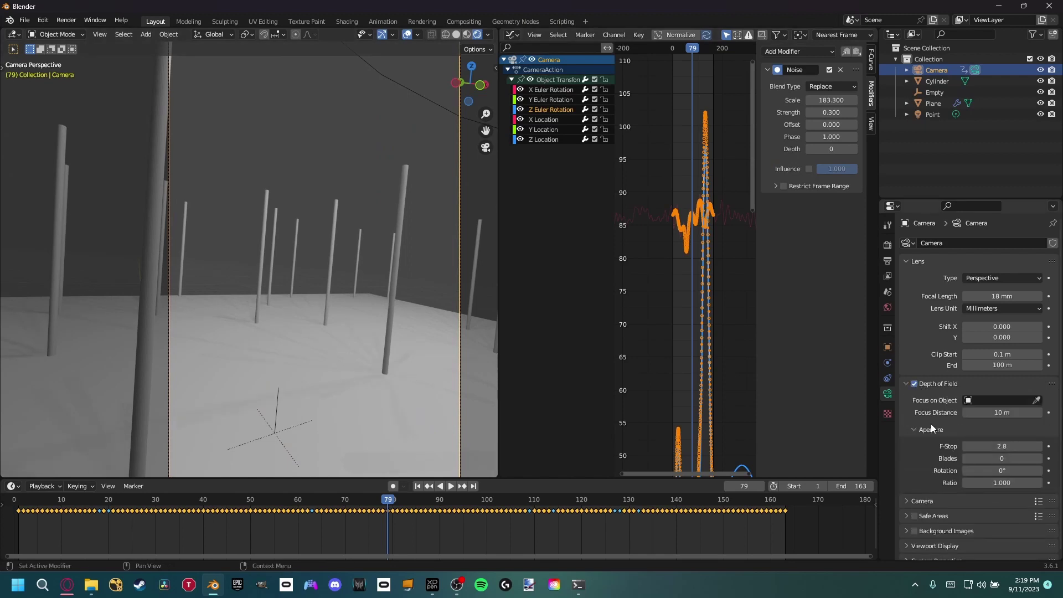
left_click(1037, 400)
left_click(280, 398)
Raise the empty along the Z axis to about the middle of the camera frame
left_click(277, 416)
key("g")
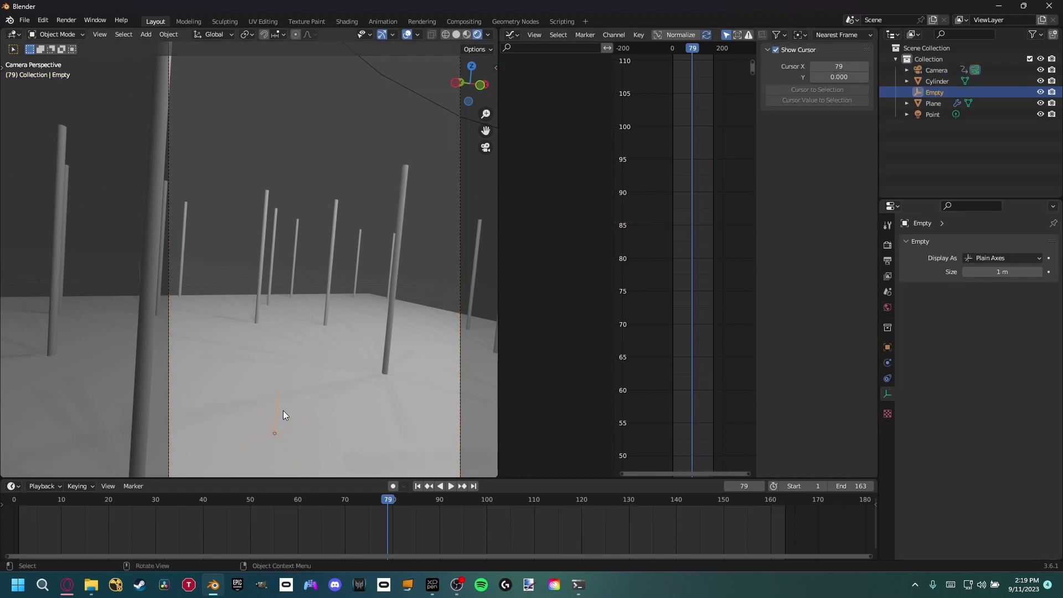
key("z")
left_click(291, 283)
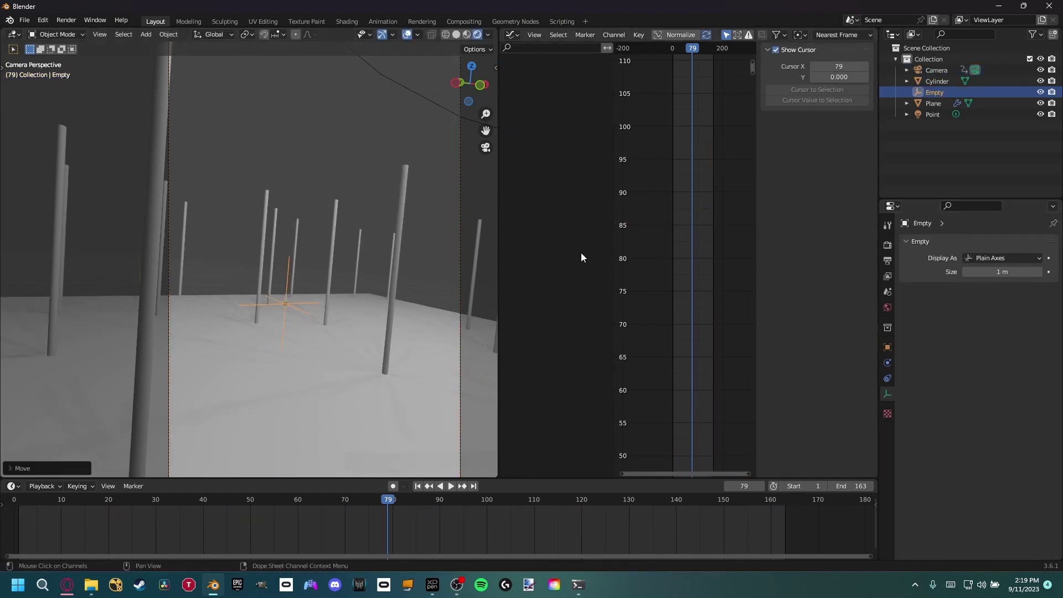
Set the camera's F-Stop to 0.1 and scrub the animation to frame 73 to check the blur
left_click(459, 205)
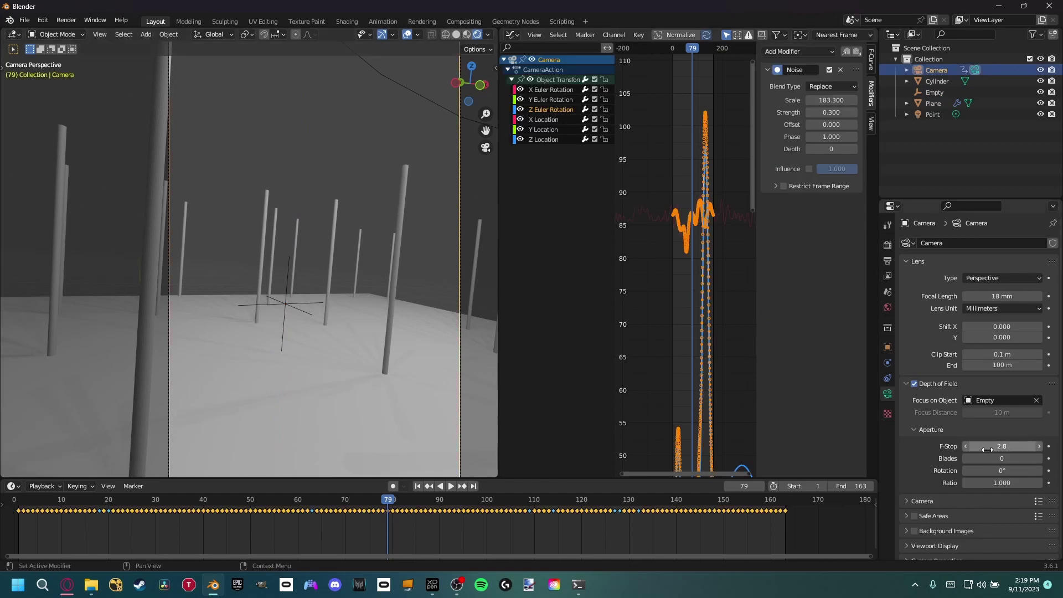
left_click_drag(997, 448, 930, 448)
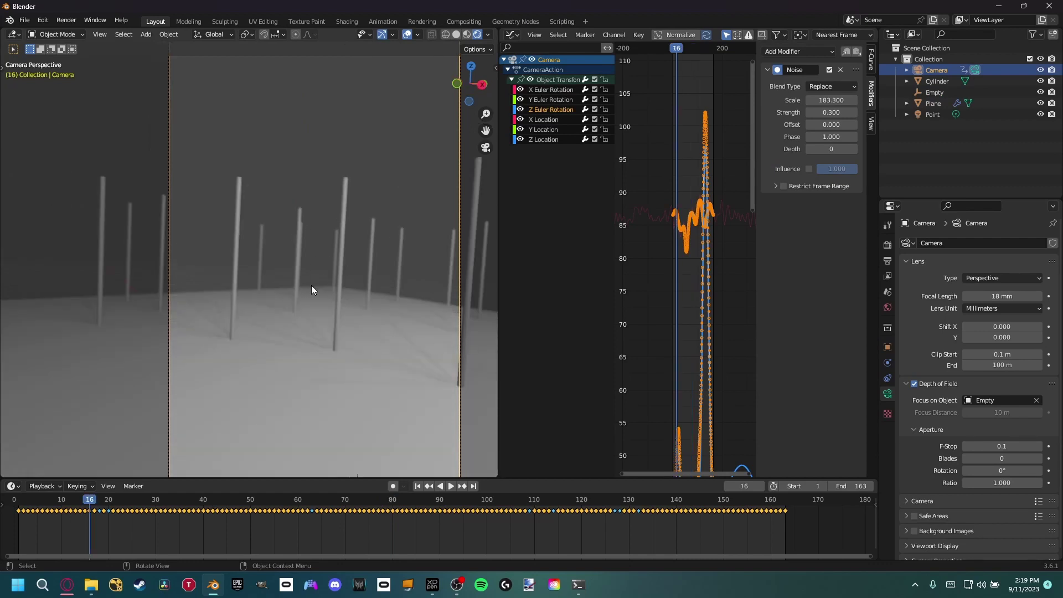
left_click_drag(178, 502, 357, 509)
scroll(310, 257, "up", 6)
scroll(311, 257, "down", 2)
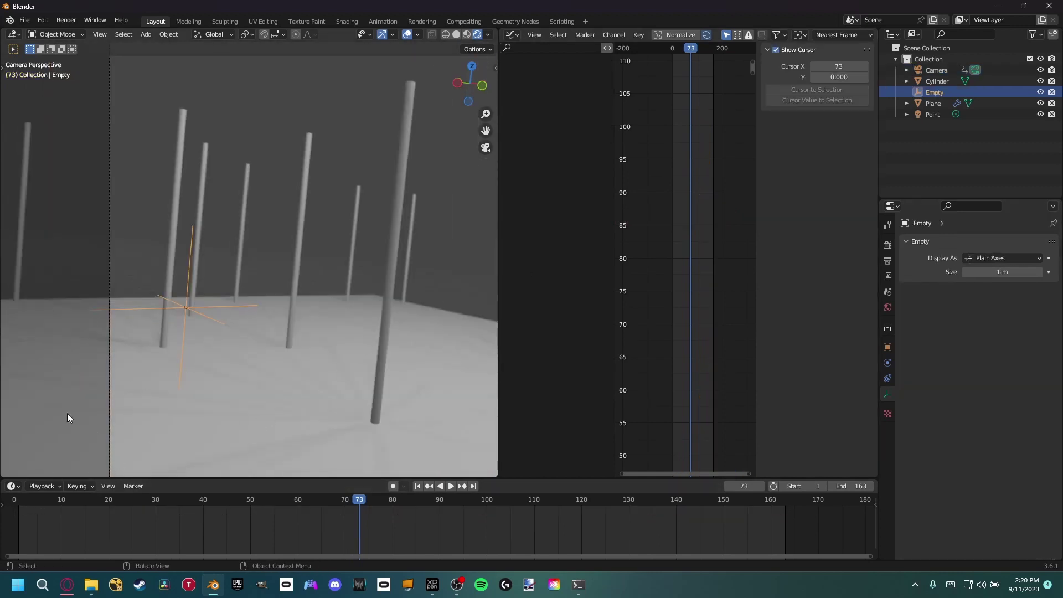
Return to frame 1 and examine the focus blur on the trees around the empty through the camera
left_click(18, 502)
key("space")
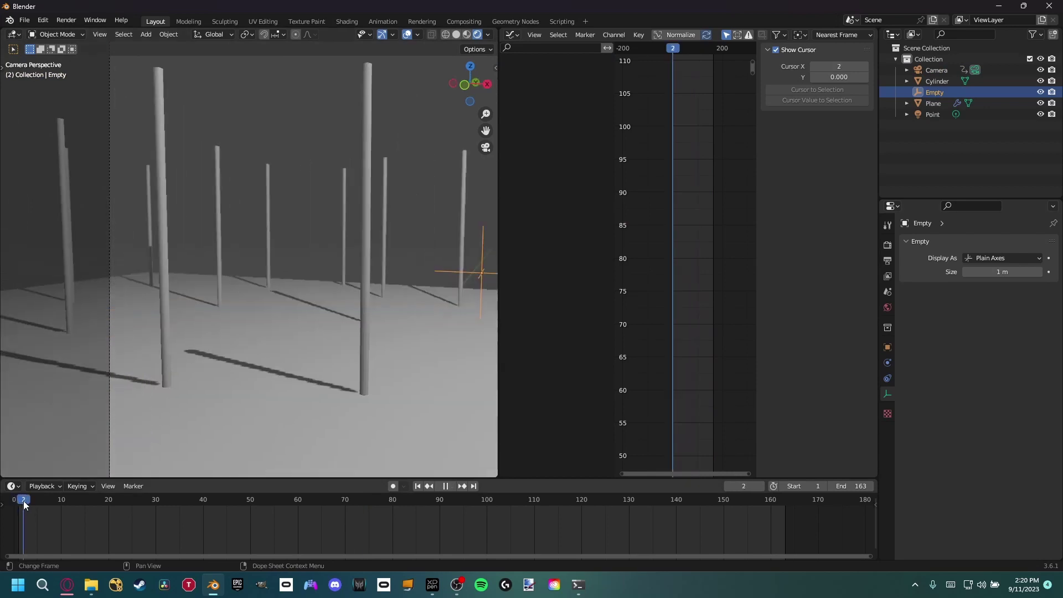
key("space")
middle_click_drag(437, 285, 294, 267, "shift")
scroll(294, 267, "down", 4)
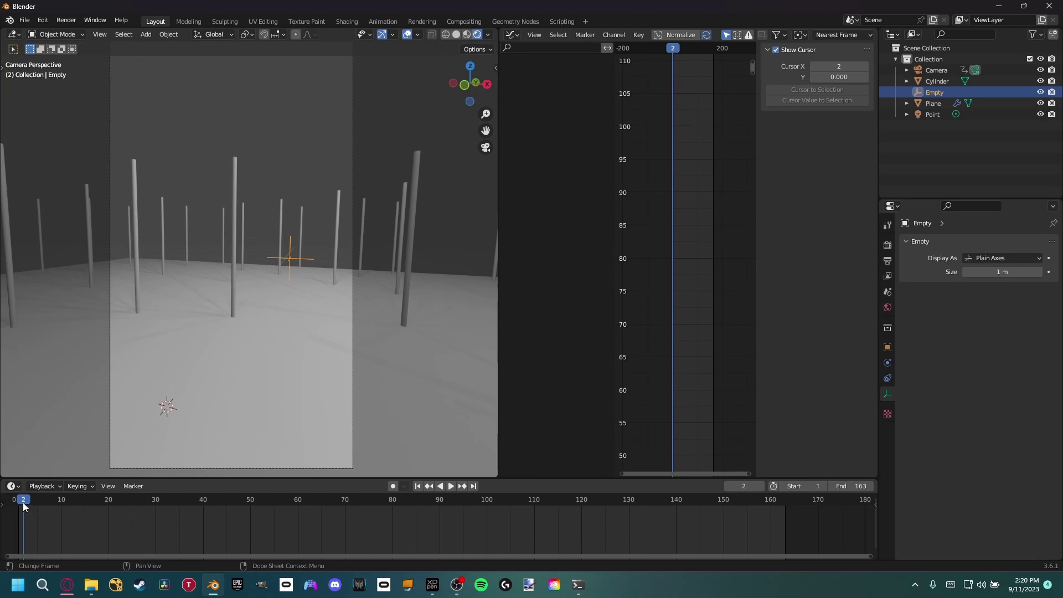
left_click(19, 502)
key("space")
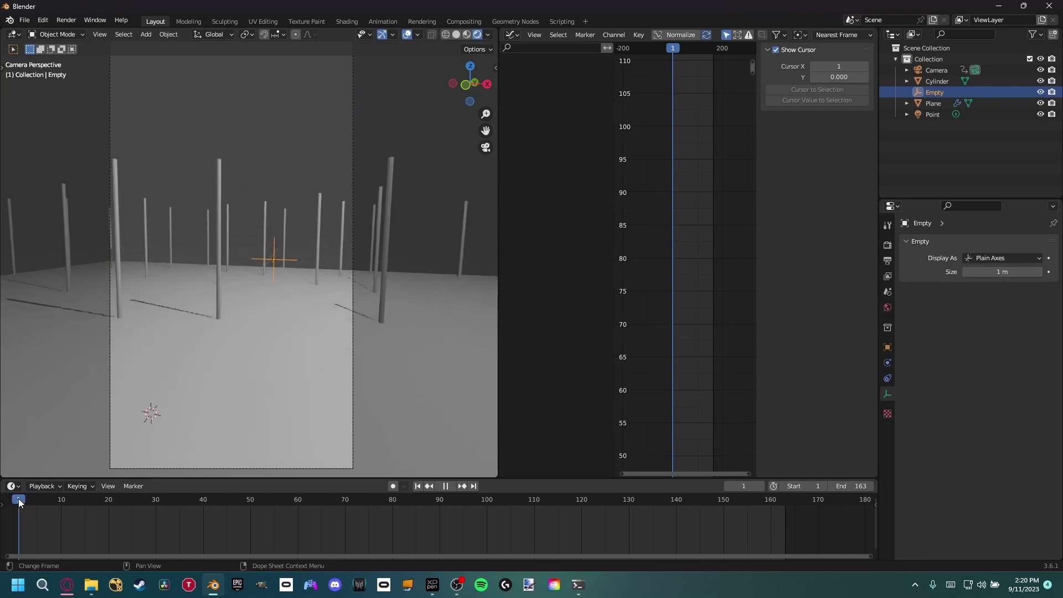
key("Escape")
scroll(208, 231, "up", 5)
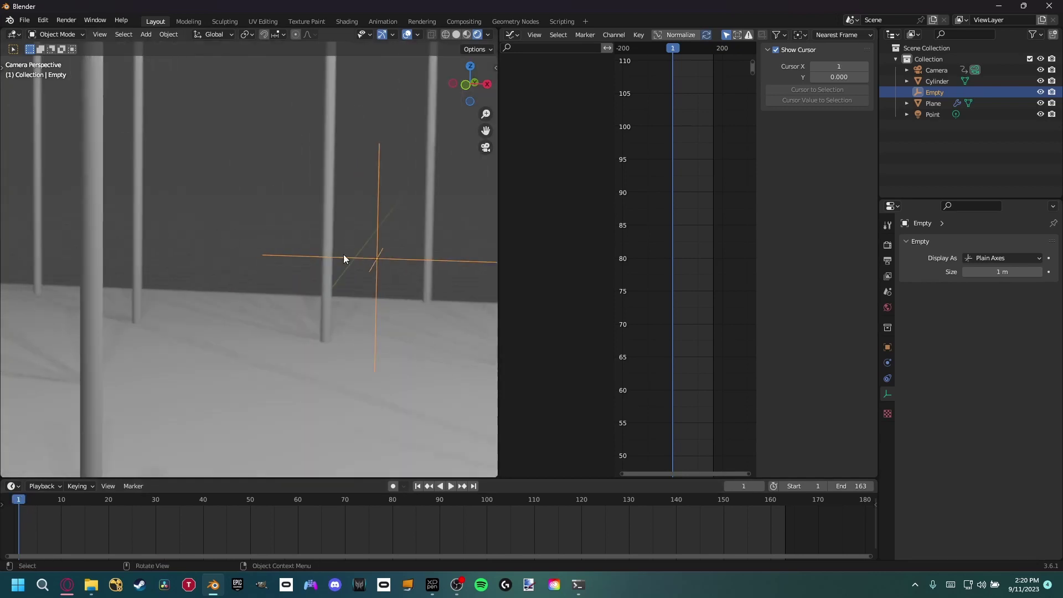
scroll(87, 180, "up", 3)
middle_click_drag(84, 195, 201, 197, "shift")
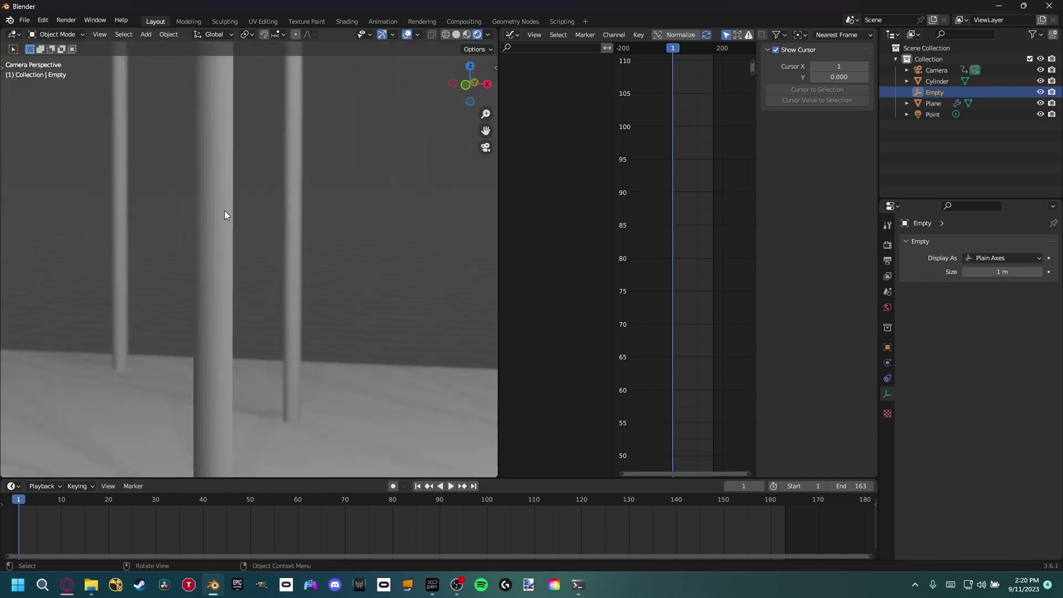
Move the empty across the horizontal plane, locking Z, onto the nearest tree in the middle of the camera view at frame 1
scroll(223, 241, "down", 8)
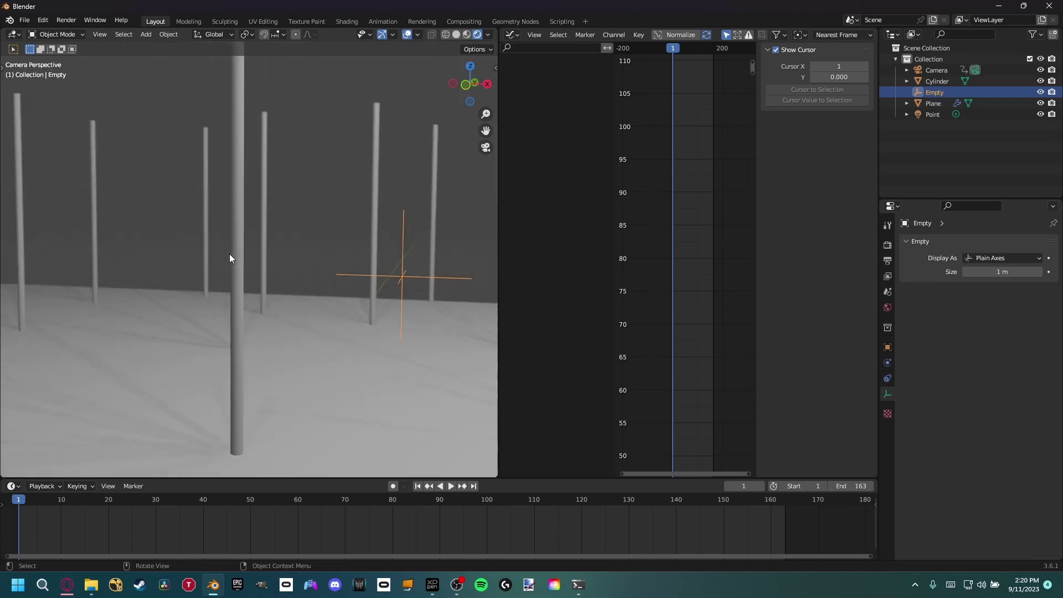
key("g")
key("shift+z")
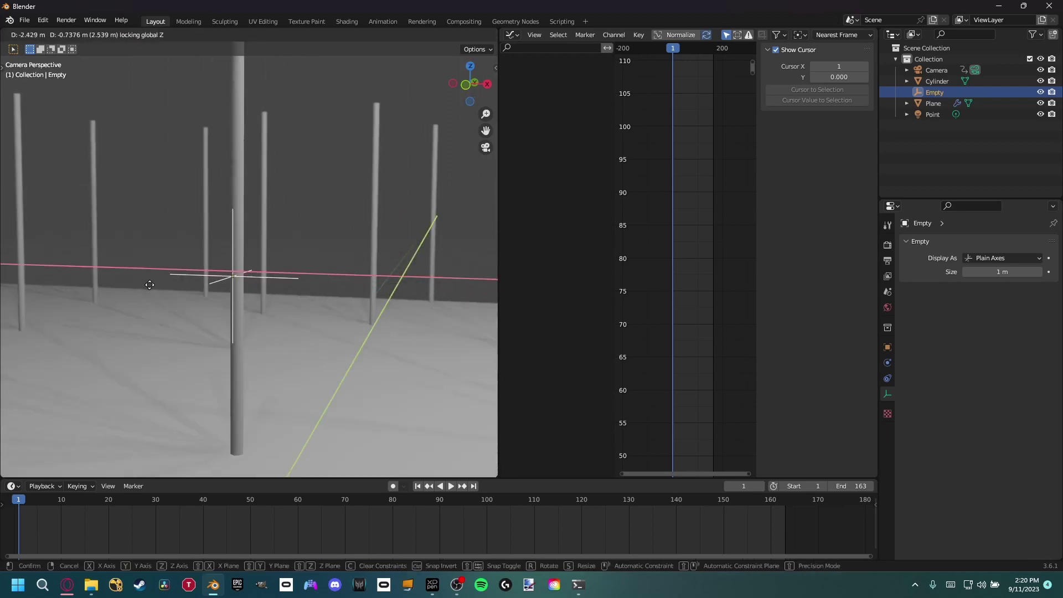
left_click(153, 283)
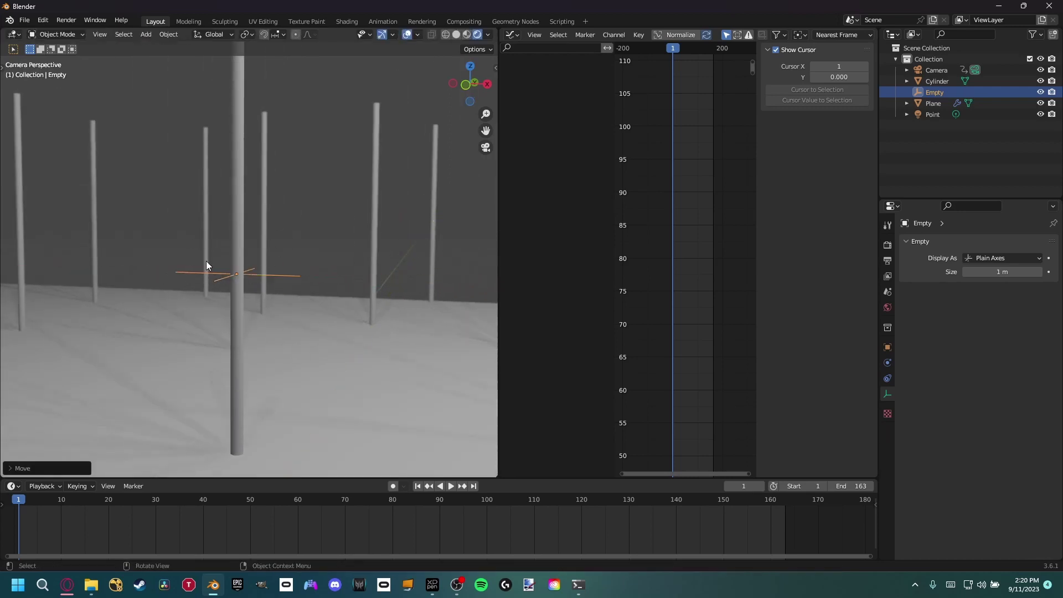
Scrub through the animation to check the focus and insert a Location keyframe for the empty at frame 85
left_click_drag(28, 499, 427, 488)
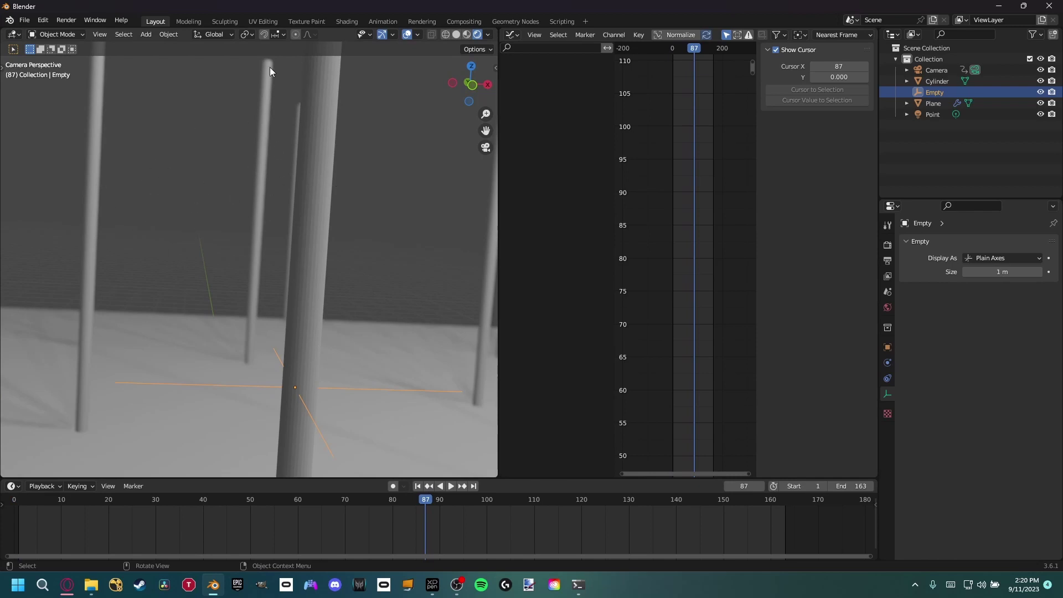
left_click(80, 500)
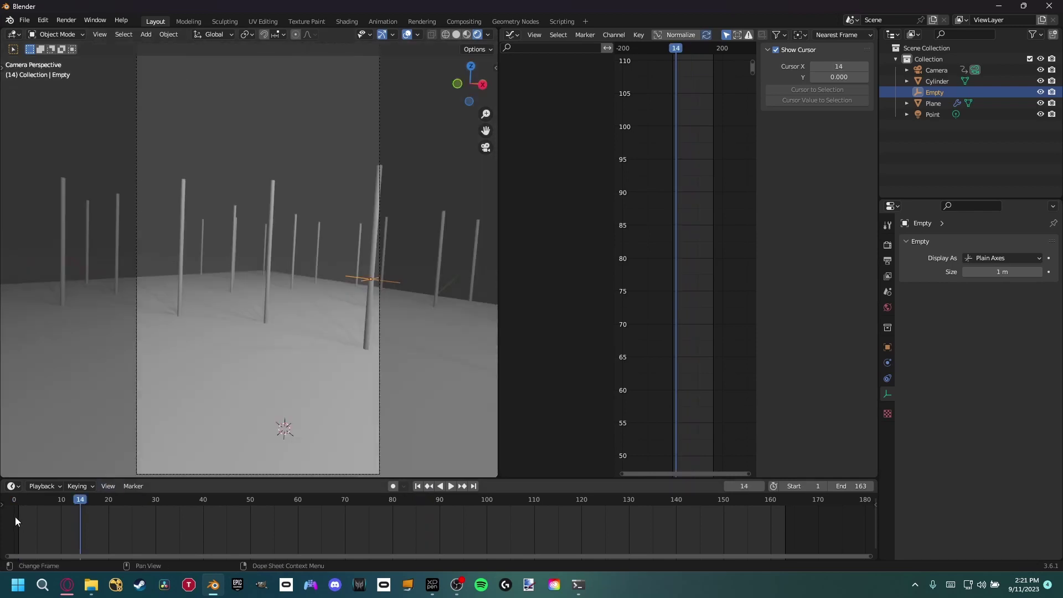
left_click(19, 505)
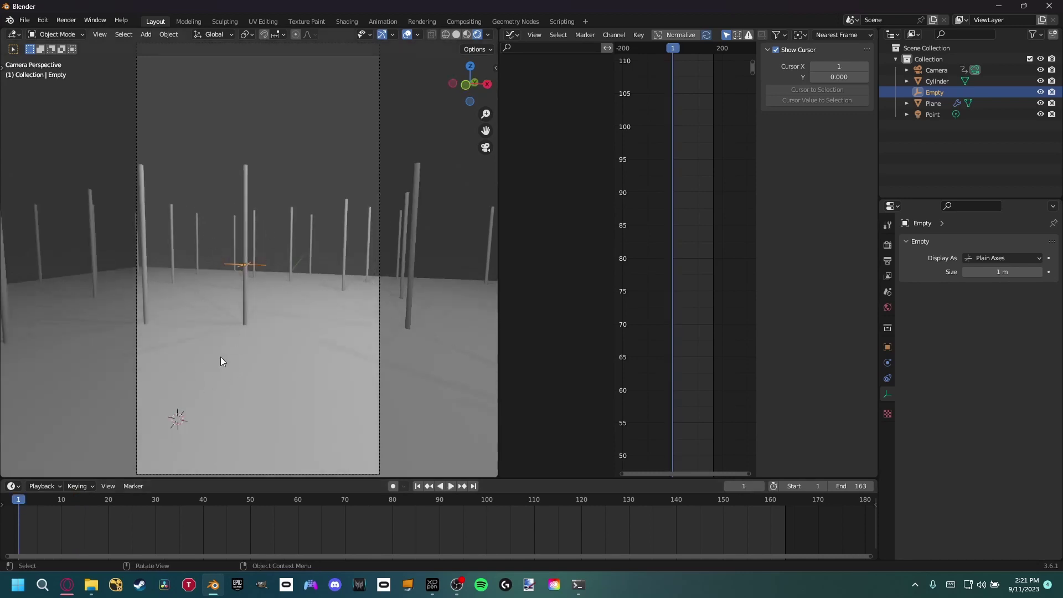
left_click_drag(129, 506, 415, 480)
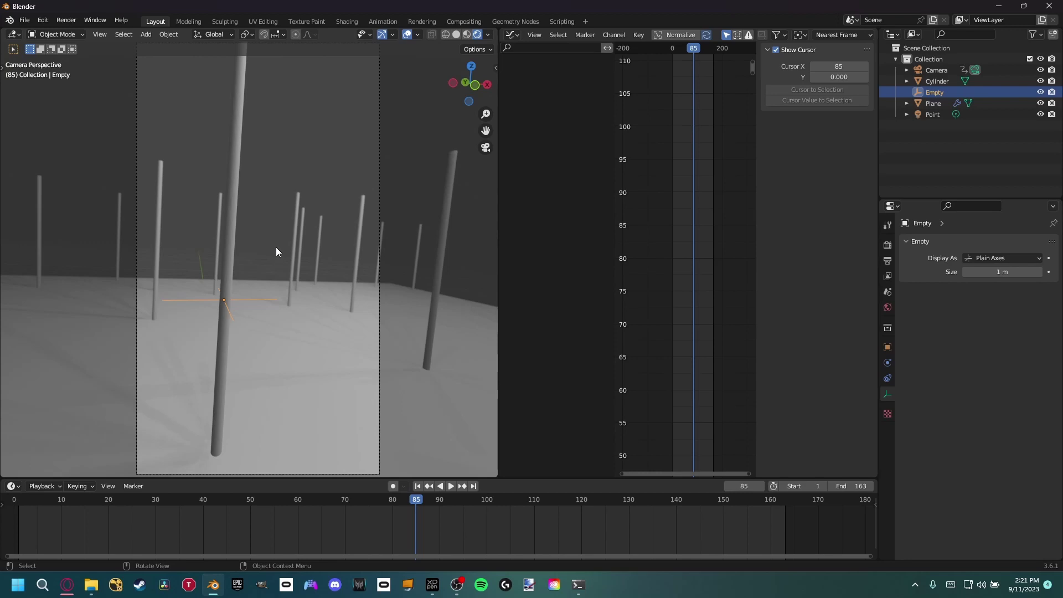
key("i")
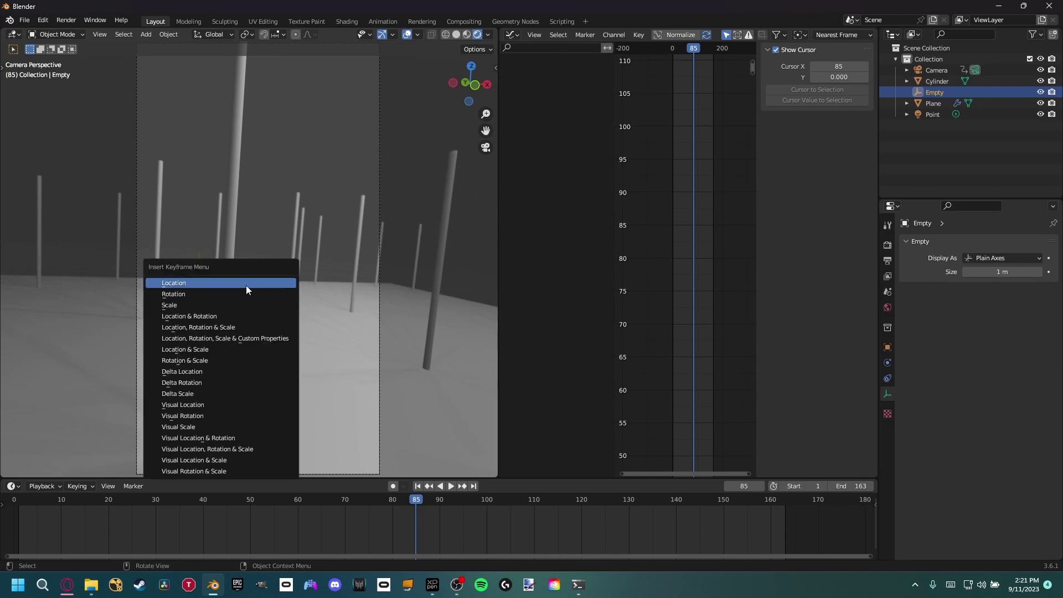
left_click(246, 284)
At frame 98, move the empty horizontally, locking Z, toward the tree near the centre of the camera frame
left_click_drag(447, 500, 479, 499)
key("space")
key("space")
scroll(237, 231, "up", 5)
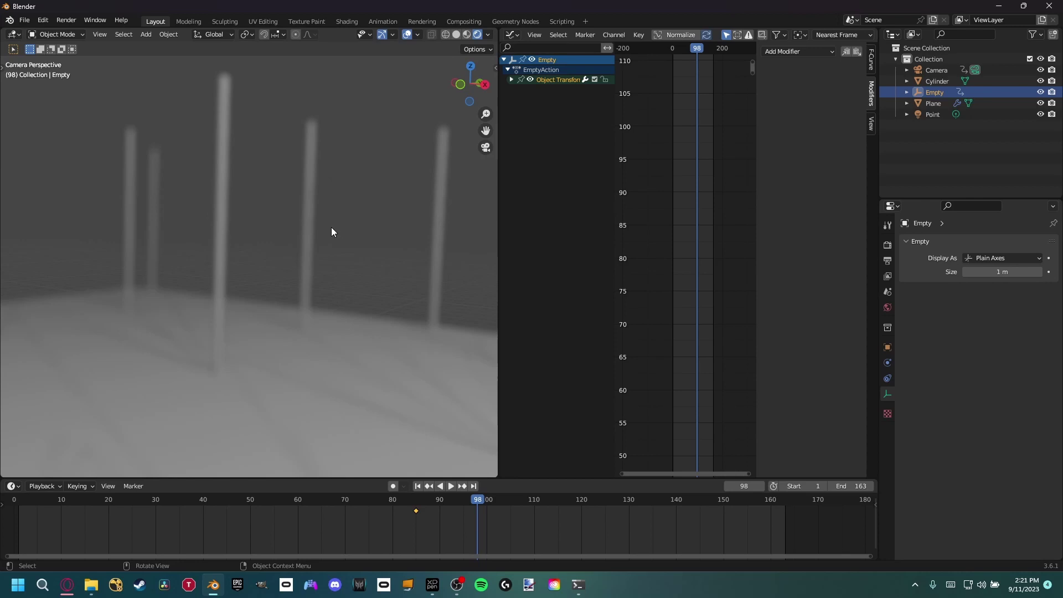
scroll(328, 228, "down", 8)
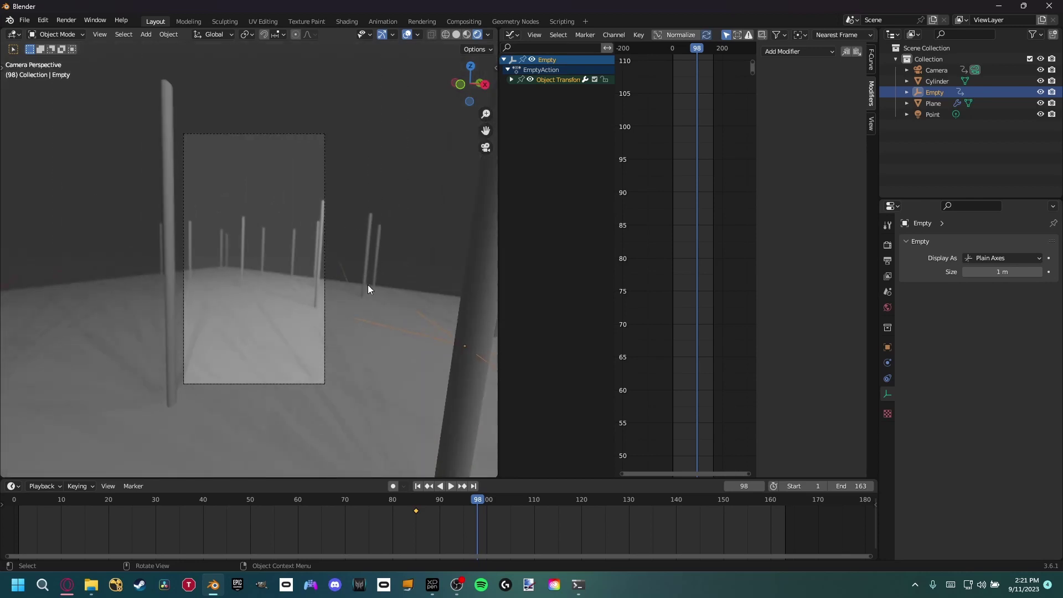
key("g")
key("shift+z")
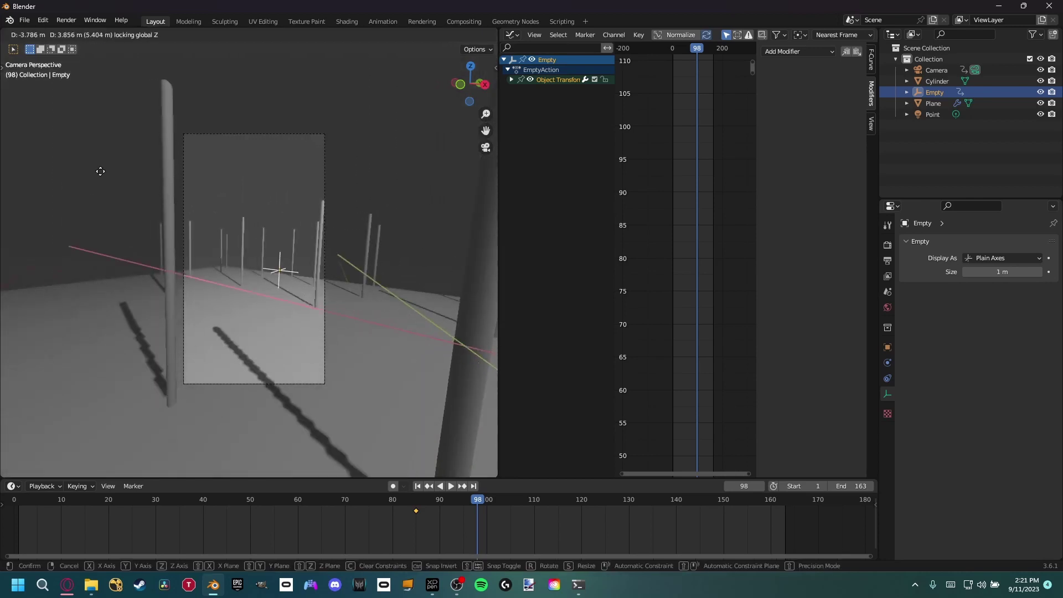
left_click(67, 163)
Refine the empty's horizontal position so it sits on the central tree and insert a Location keyframe at frame 98
scroll(248, 270, "up", 10)
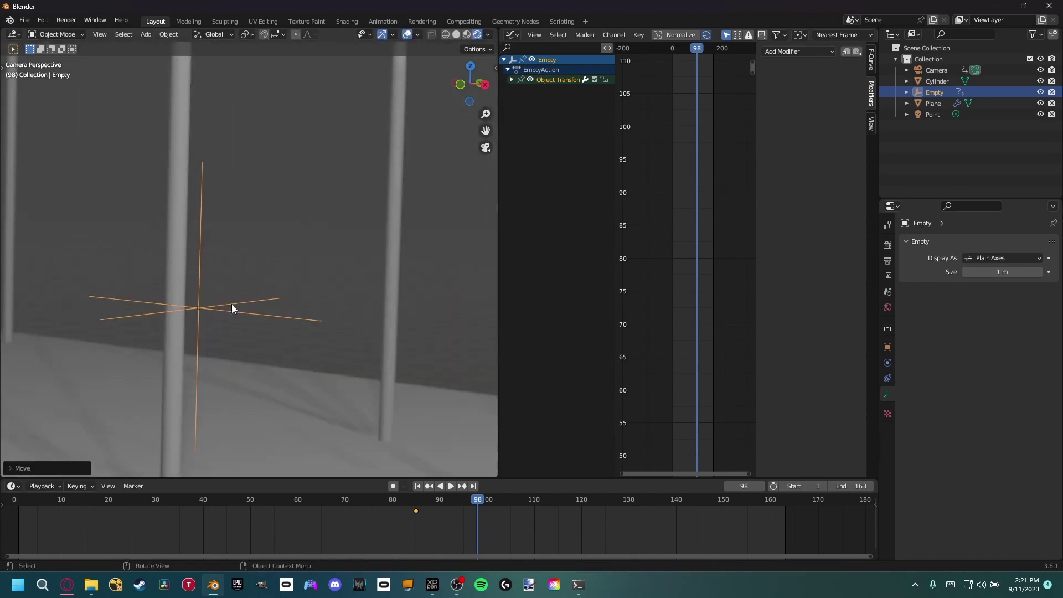
key("g")
key("shift+z")
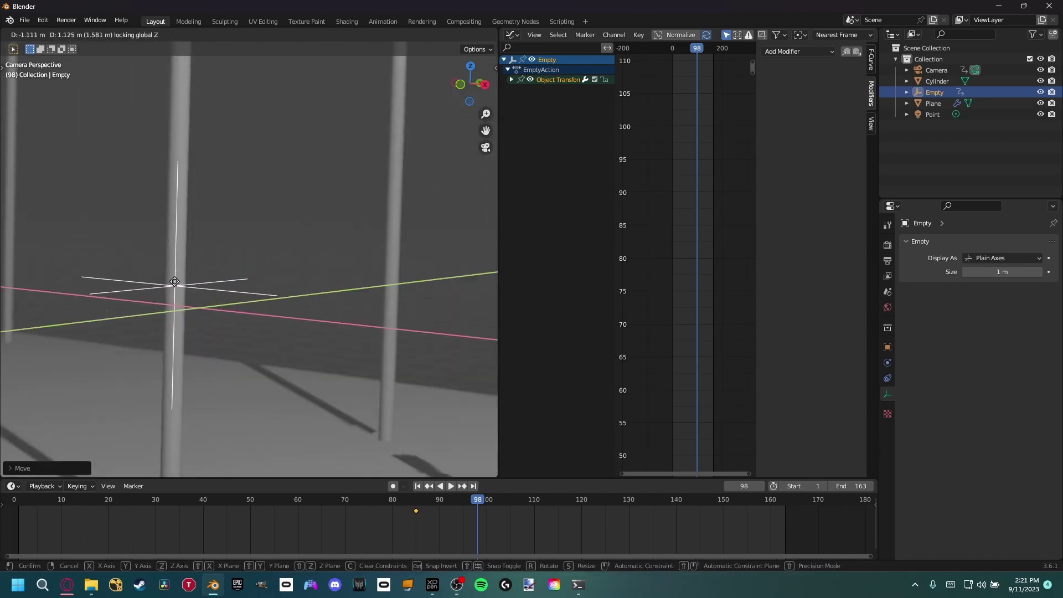
left_click(175, 280)
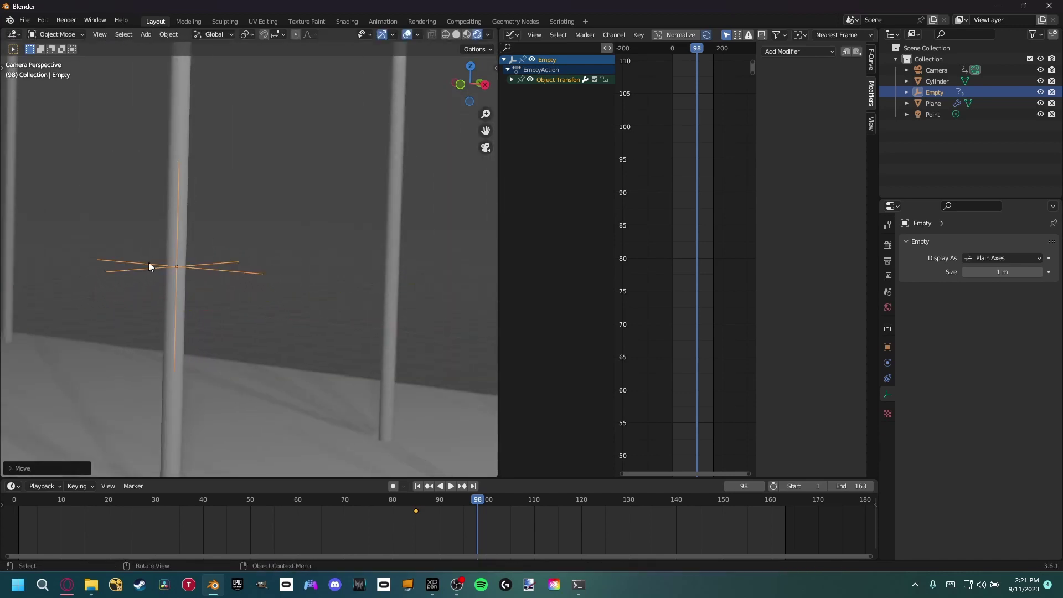
scroll(275, 312, "down", 8)
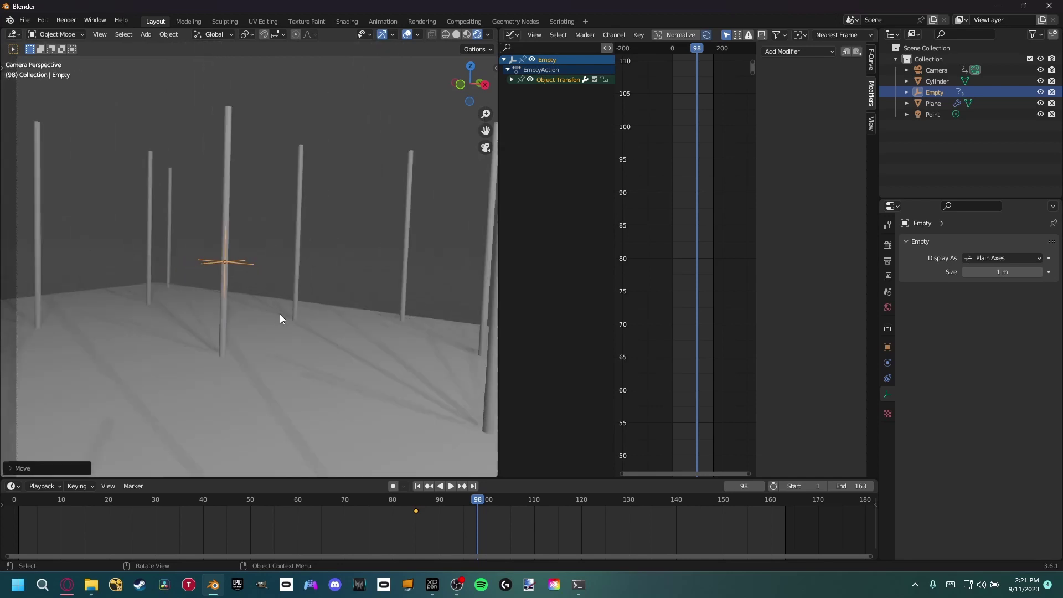
scroll(319, 314, "down", 2)
key("i")
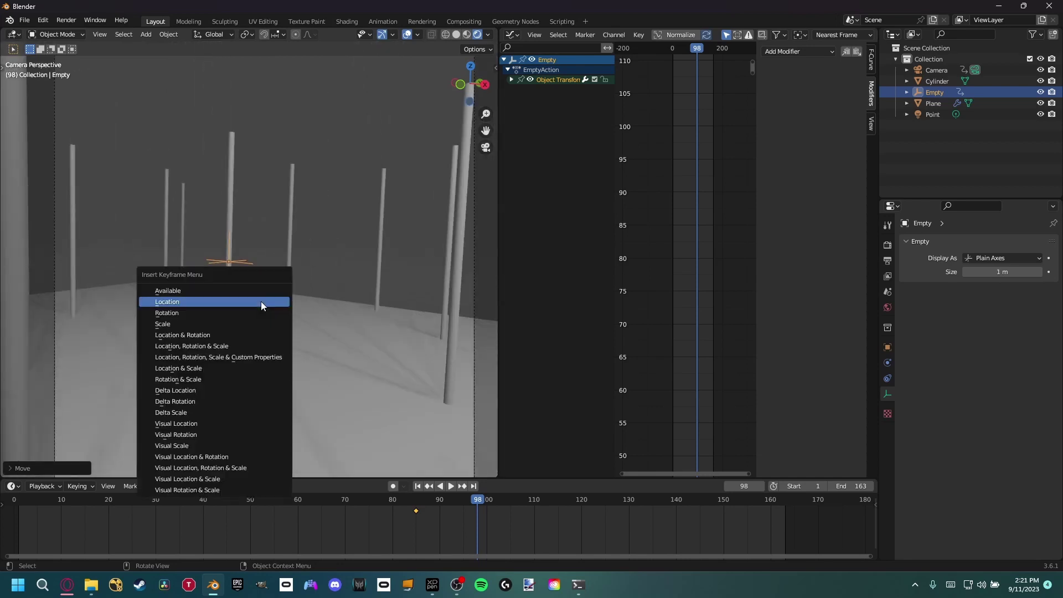
left_click(261, 300)
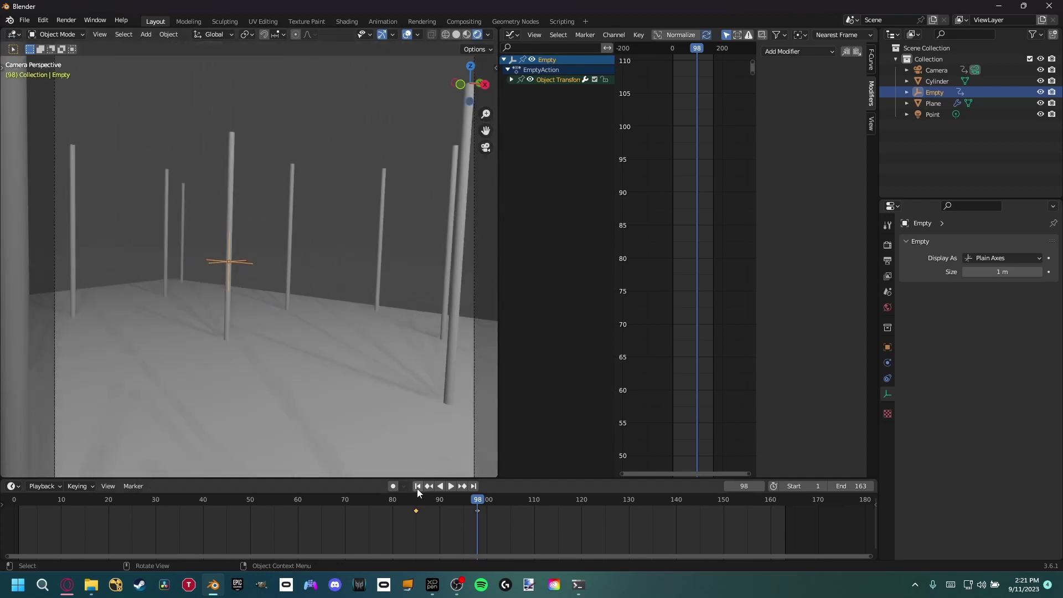
At frame 72, move the empty horizontally onto the large tree near the centre of the camera view and keyframe its location
left_click_drag(416, 497, 326, 498)
key("space")
left_click_drag(430, 502, 535, 510)
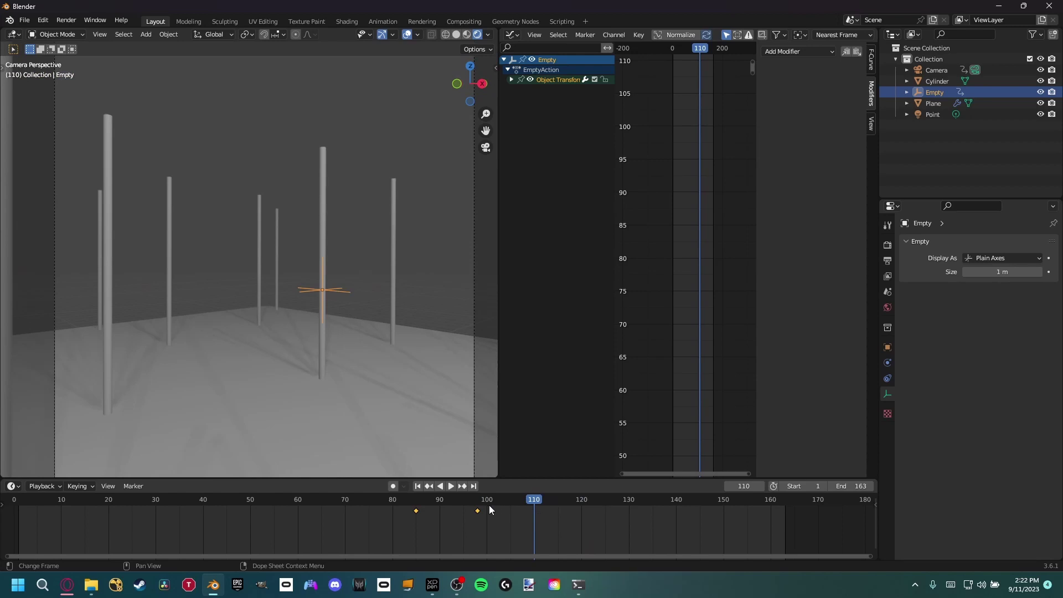
left_click_drag(482, 505, 355, 515)
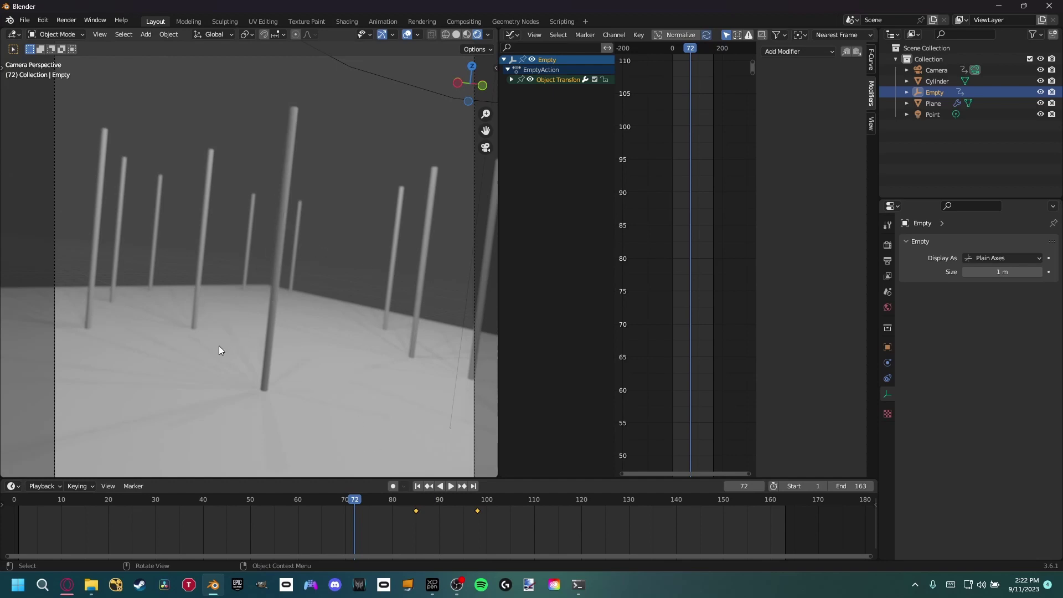
key("g")
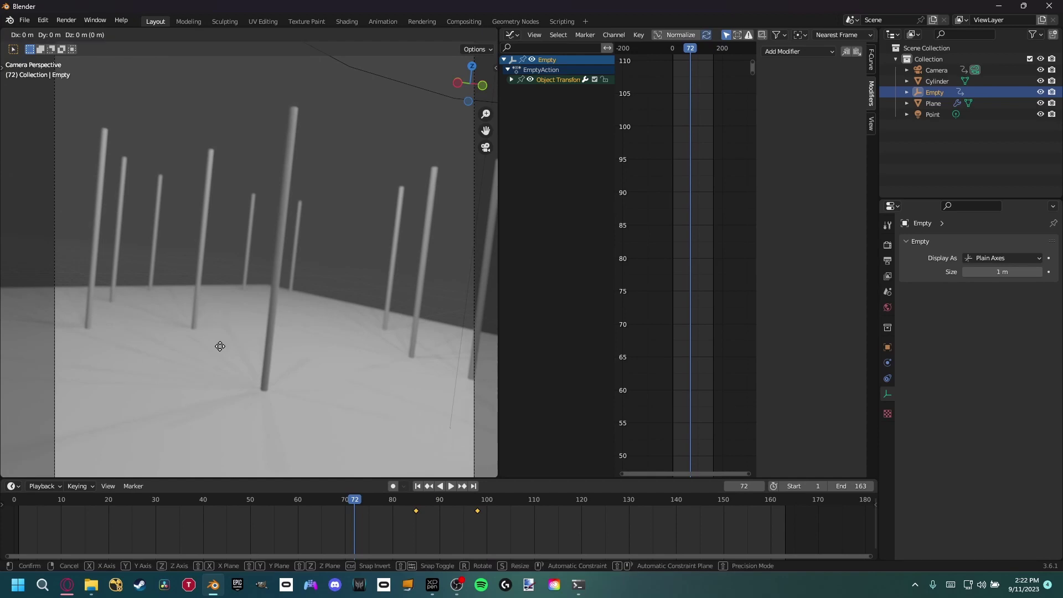
key("shift+z")
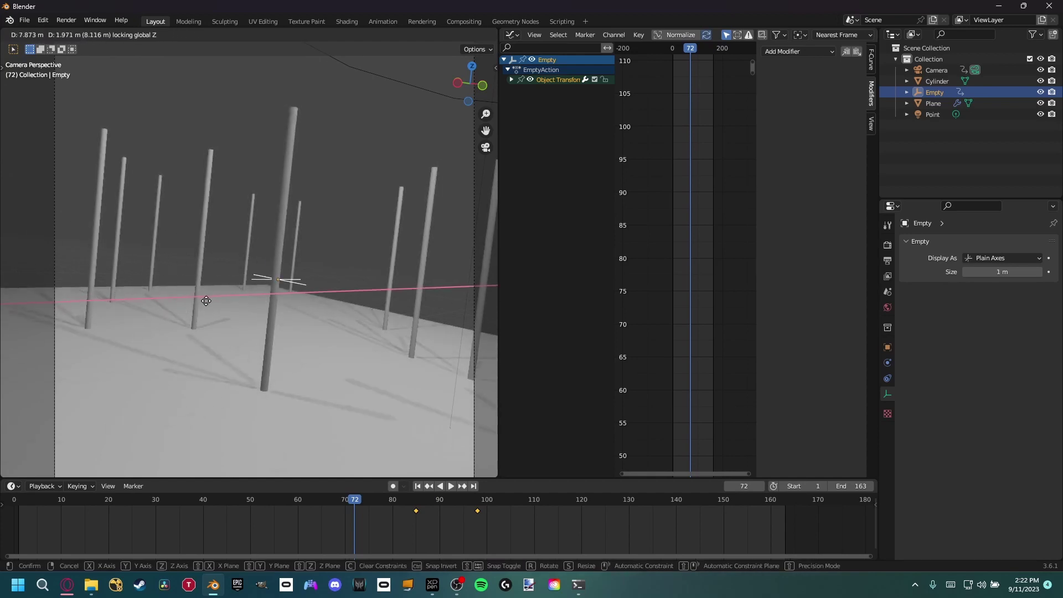
left_click(205, 306)
key("i")
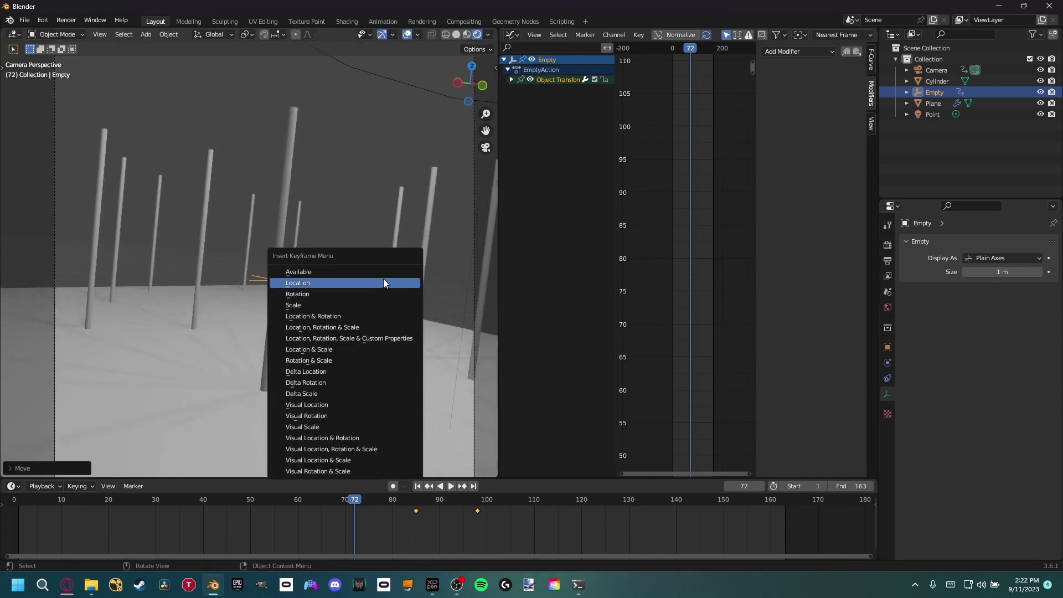
left_click(354, 281)
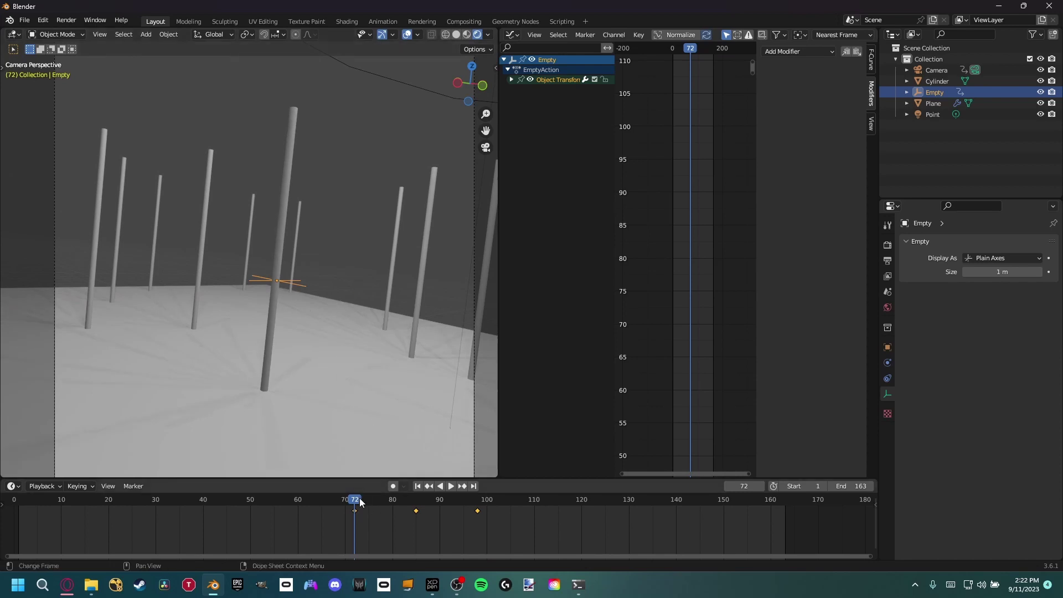
At frame 48, move the empty horizontally to a distant tree just left of the camera view's centre and keyframe its location
left_click_drag(354, 501, 280, 502)
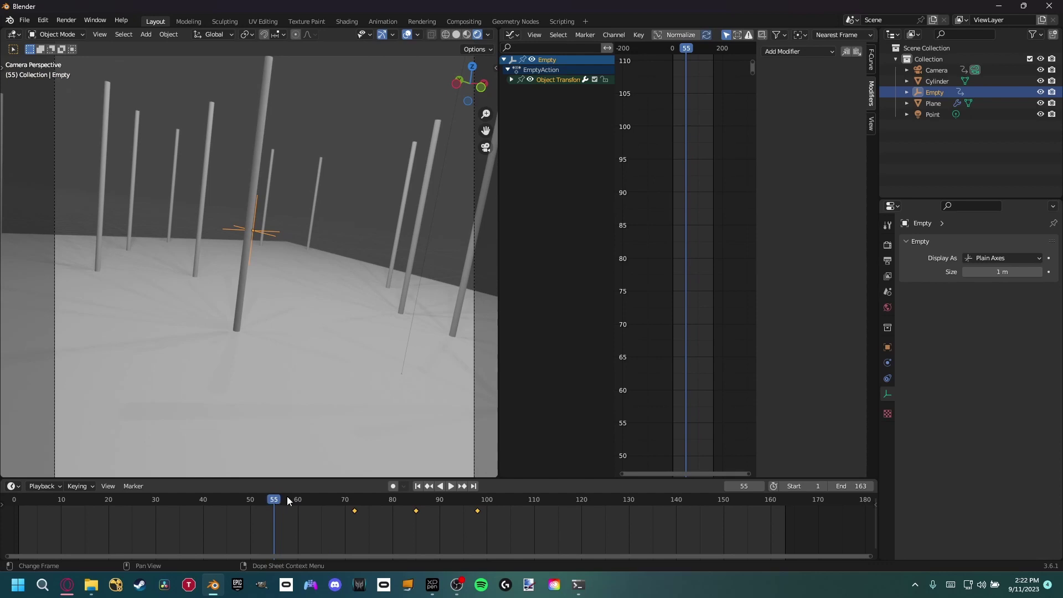
key("space")
left_click_drag(276, 500, 288, 500)
key("space")
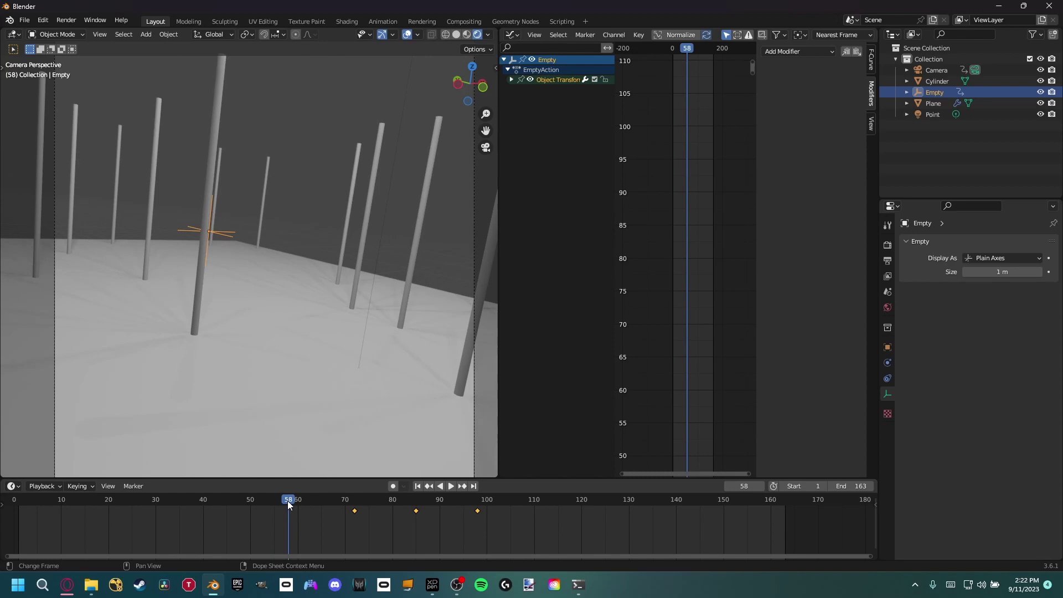
left_click_drag(287, 501, 353, 500)
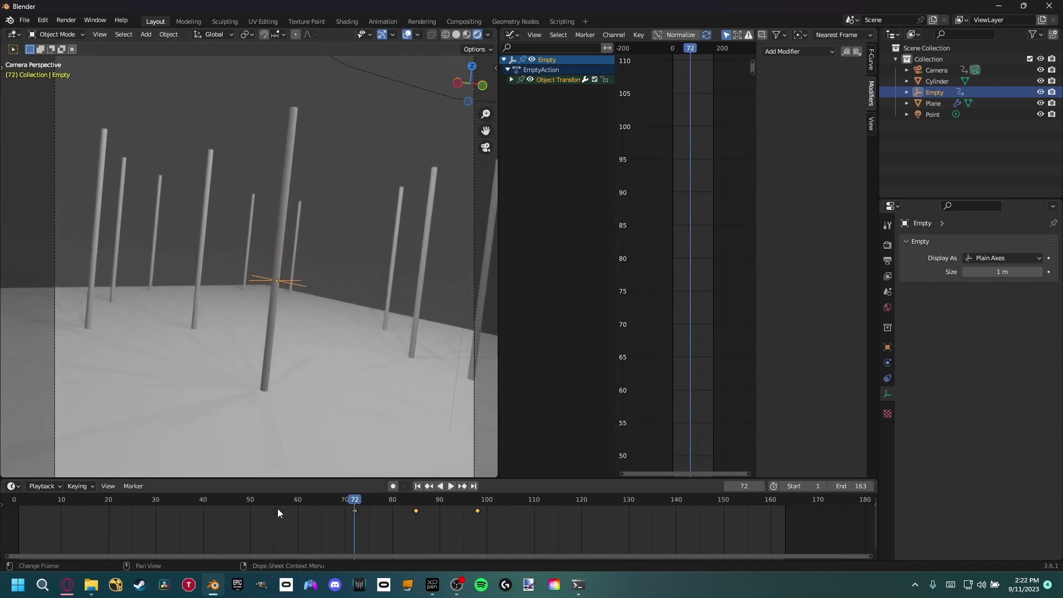
left_click_drag(276, 507, 240, 500)
key("g")
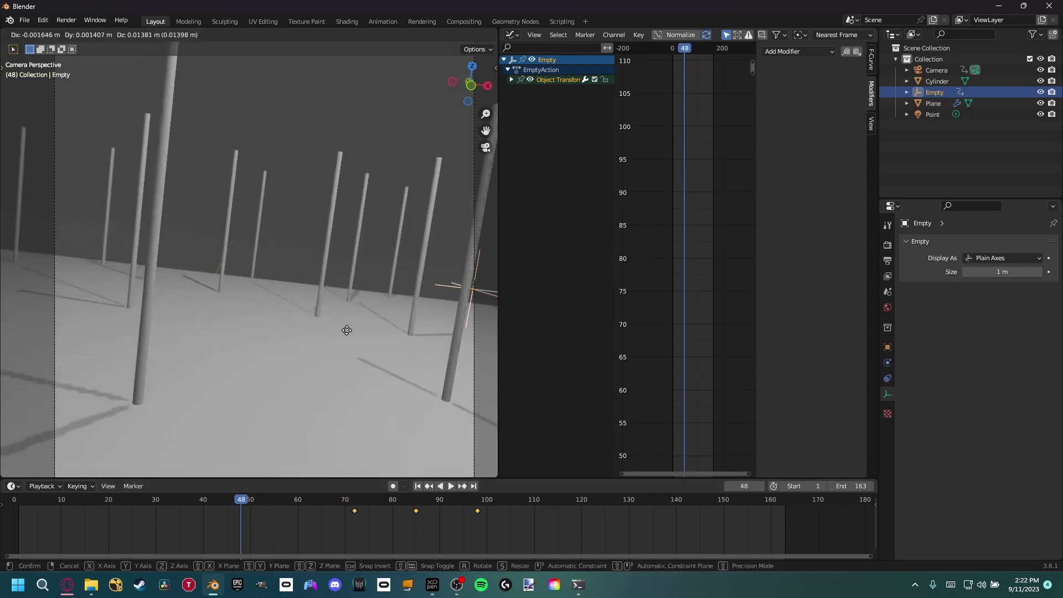
key("shift+z")
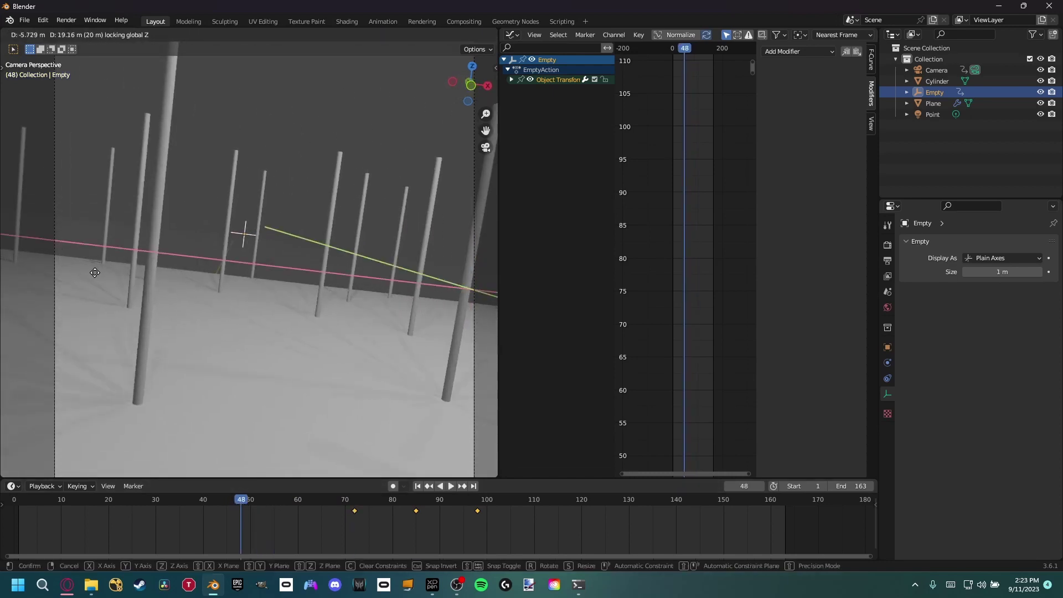
left_click(89, 276)
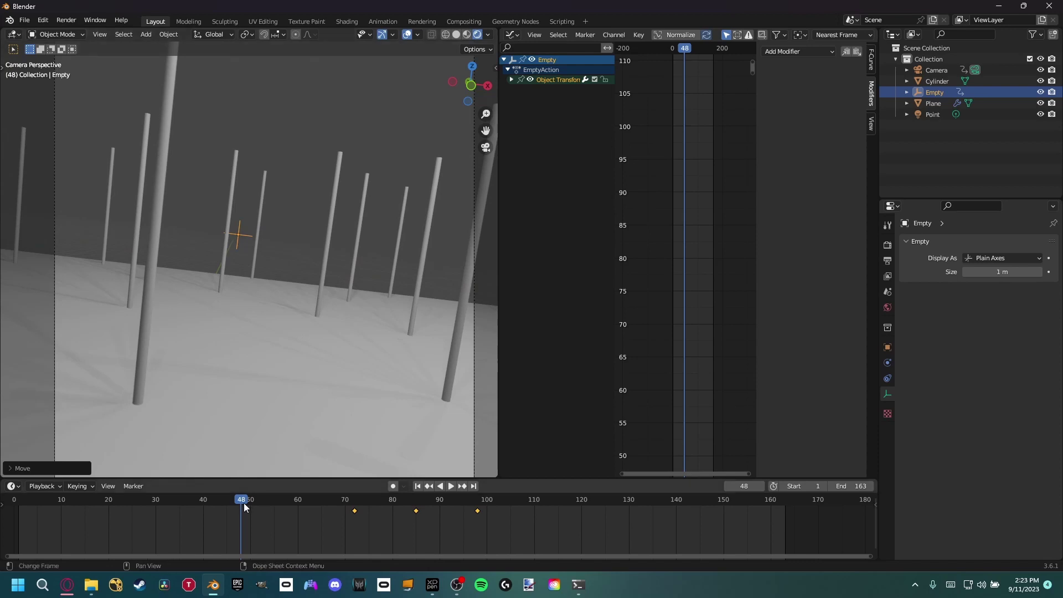
key("i")
left_click(277, 222)
Play the animation to review the keyframed focus changes and stop at frame 126
left_click_drag(246, 500, 90, 499)
key("space")
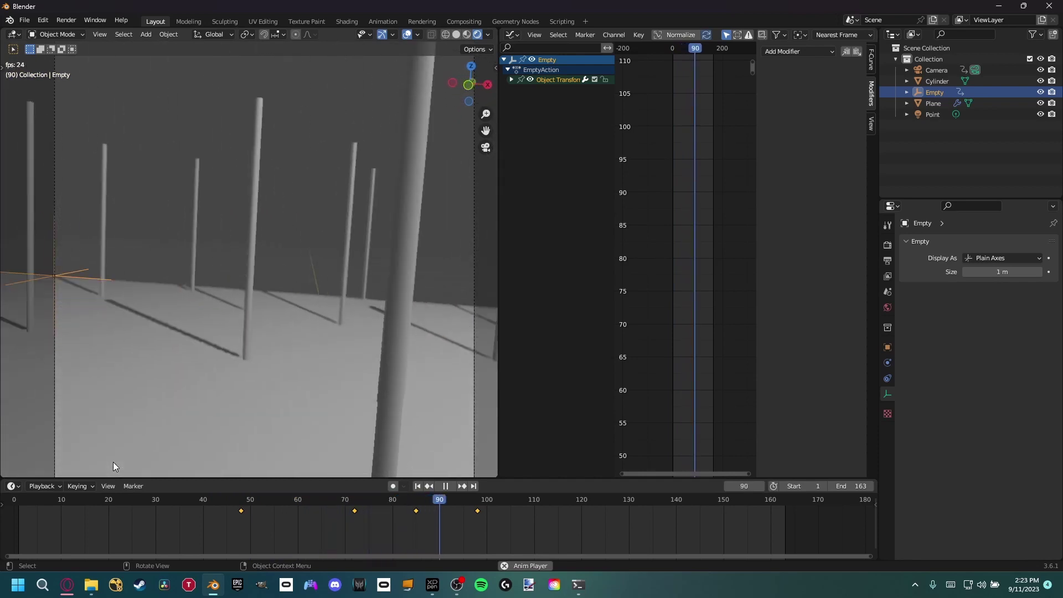
key("space")
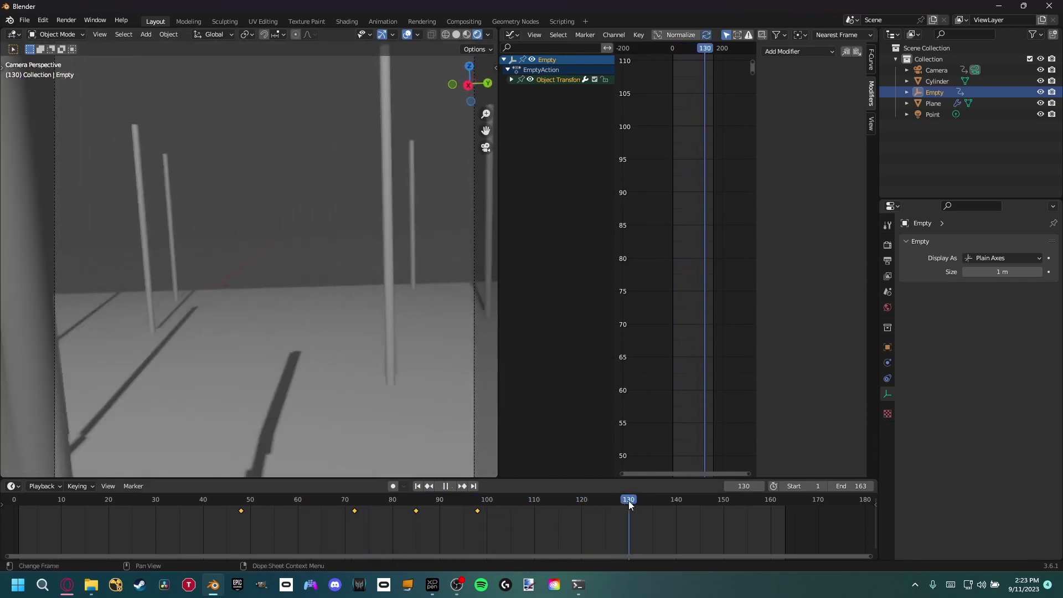
left_click(609, 500)
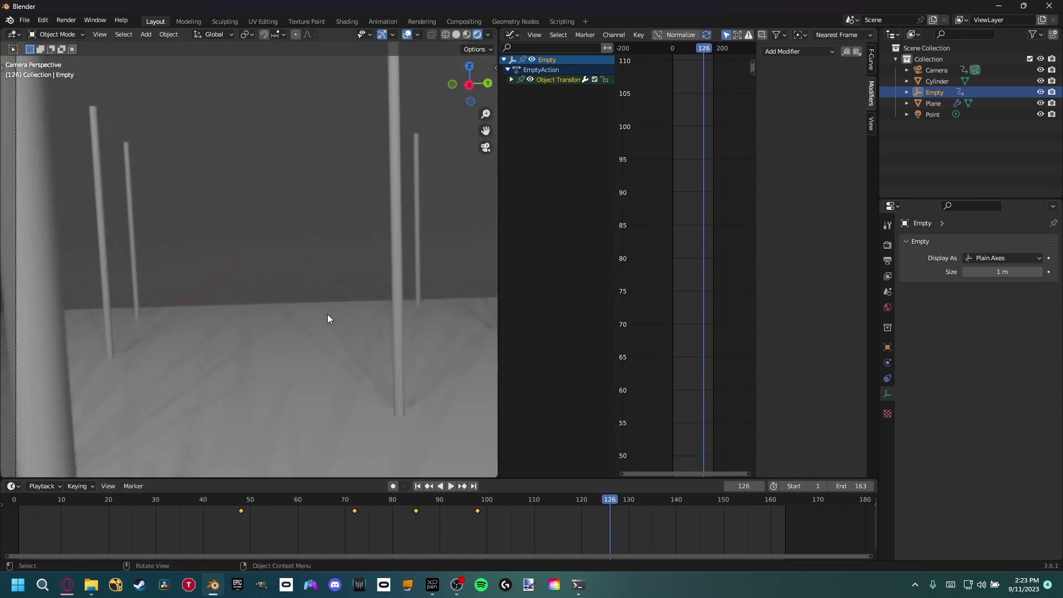
Enable Motion Blur in the Eevee render settings and set its Shutter to 0.5
left_click(935, 70)
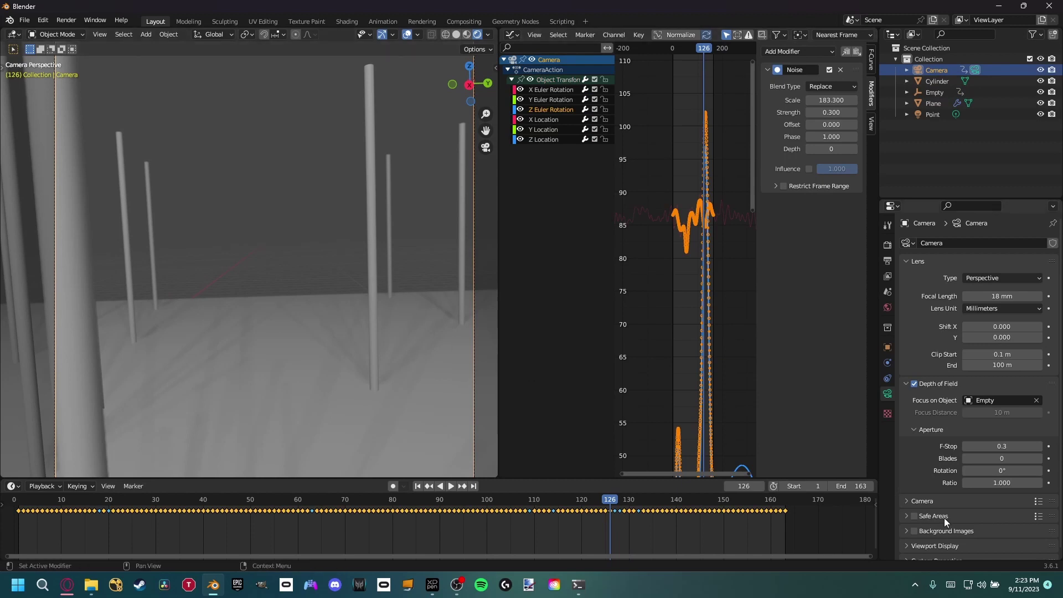
scroll(936, 447, "down", 1)
scroll(934, 448, "up", 1)
left_click(887, 244)
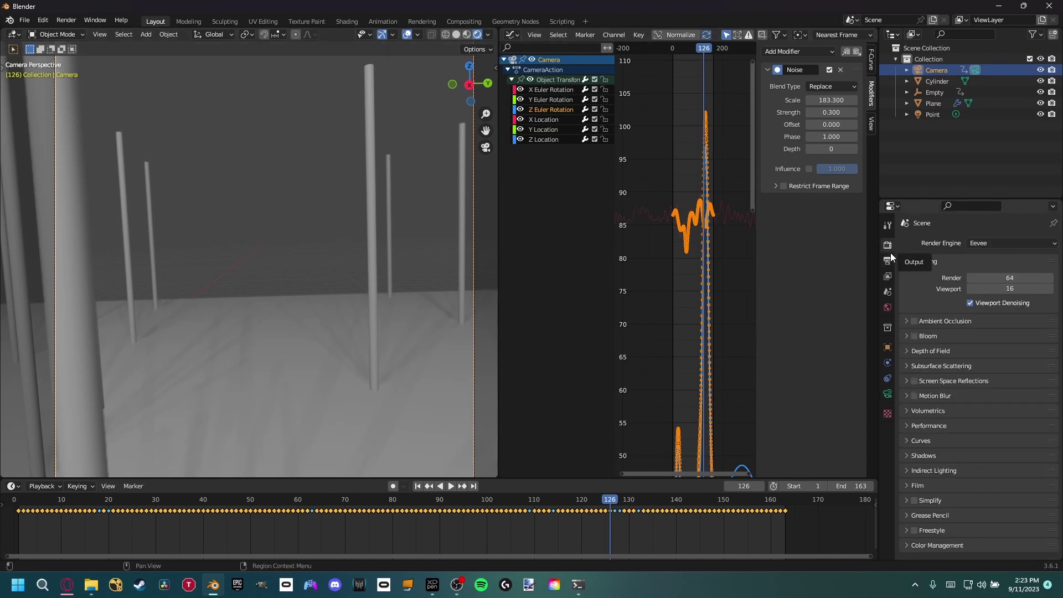
left_click(915, 396)
left_click(904, 395)
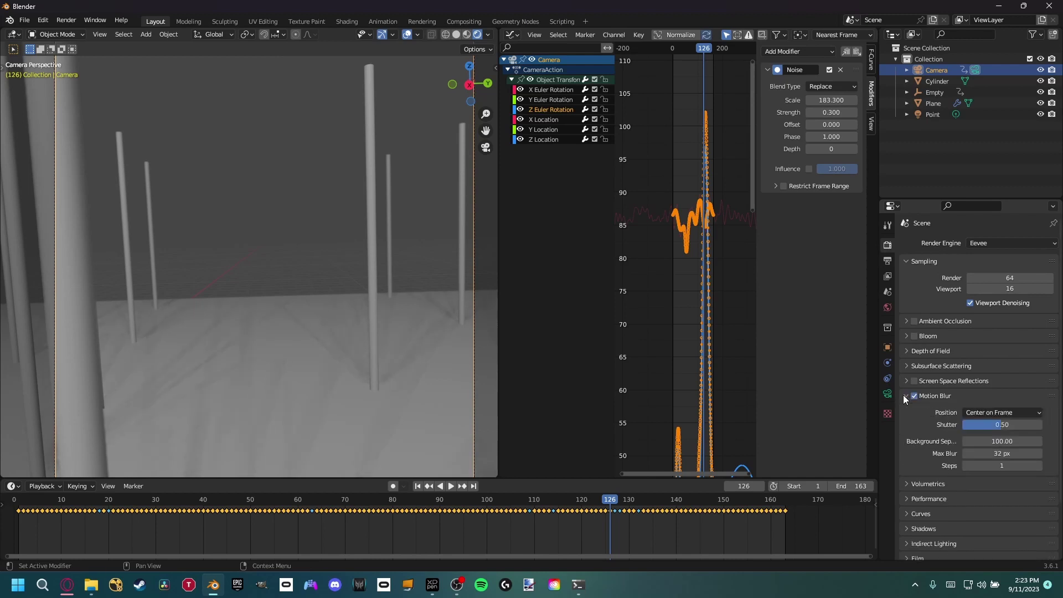
left_click_drag(987, 427, 1004, 430)
left_click(1000, 424)
type("0.5")
key("Return")
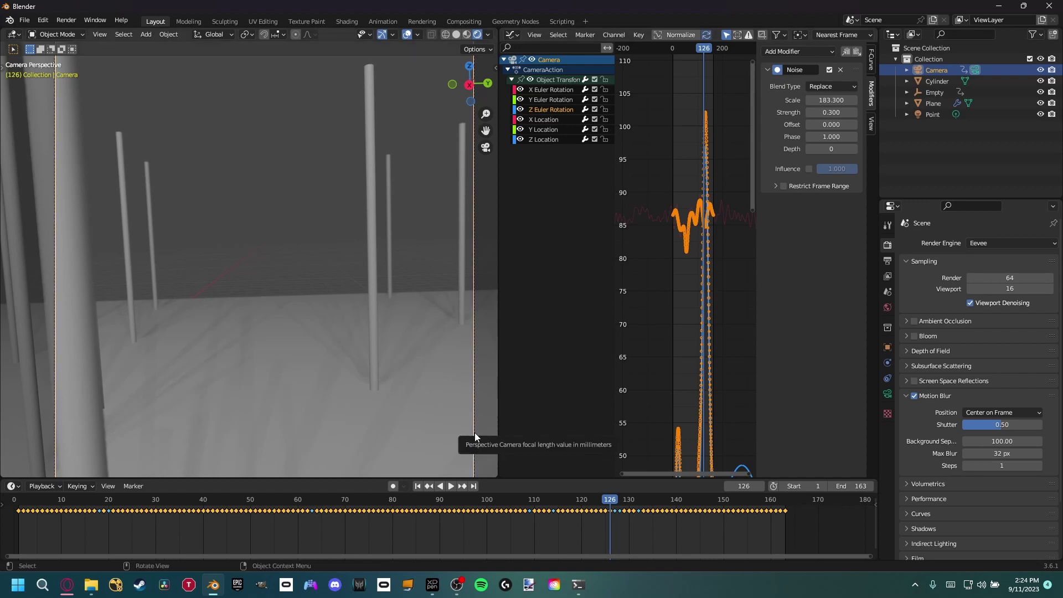
Join the Graph Editor area into the 3D viewport so the camera view fills the space
left_click_drag(474, 433, 462, 292)
right_click(494, 291)
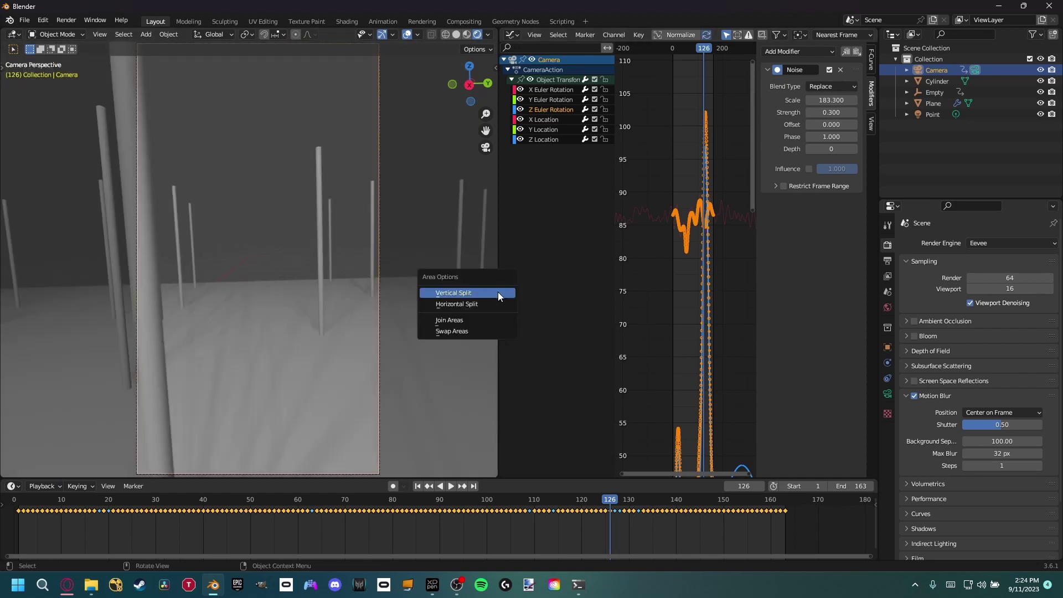
left_click(467, 317)
left_click(546, 322)
Play the full animation from frame 1 through the camera to review the movement and focus, then stop playback
key("shift+Left")
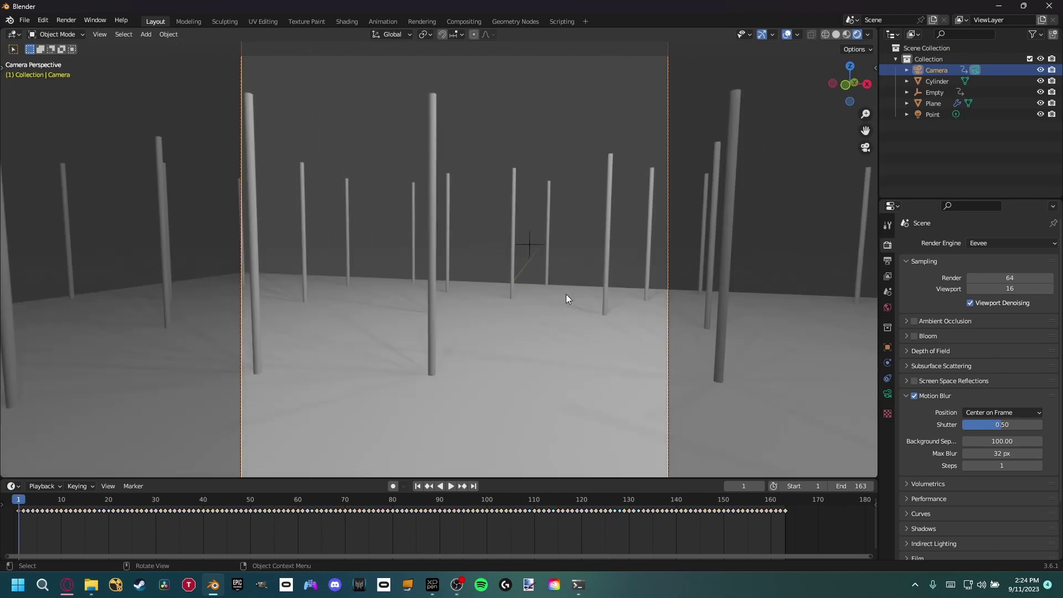
key("space")
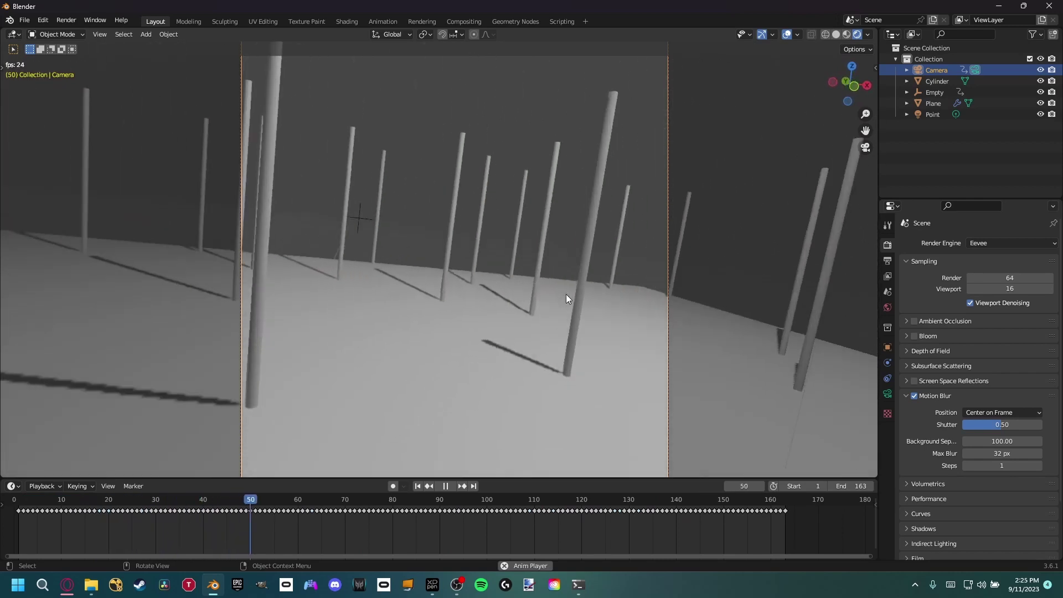
key("Escape")
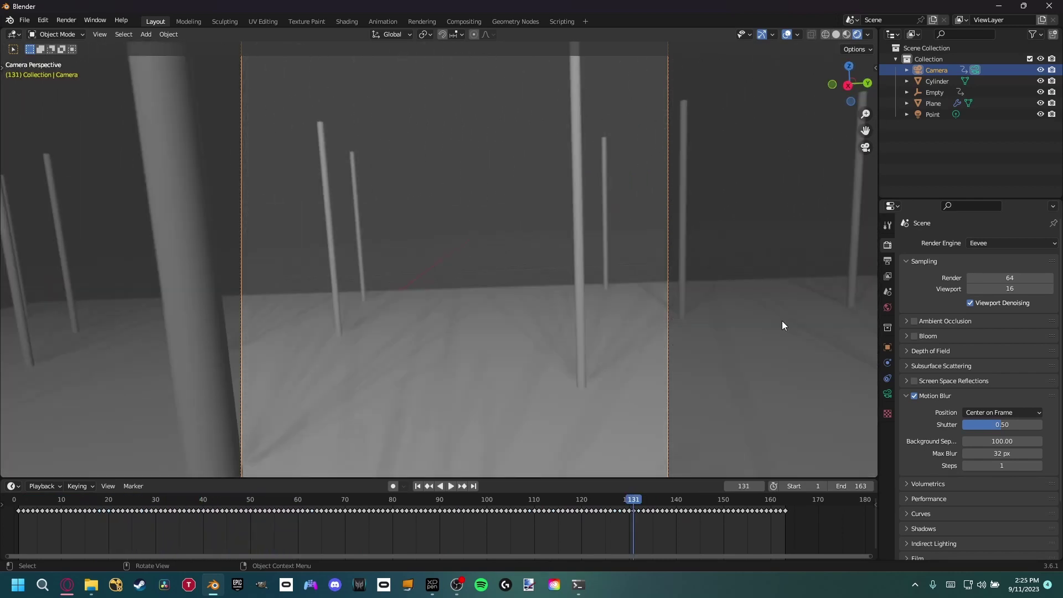